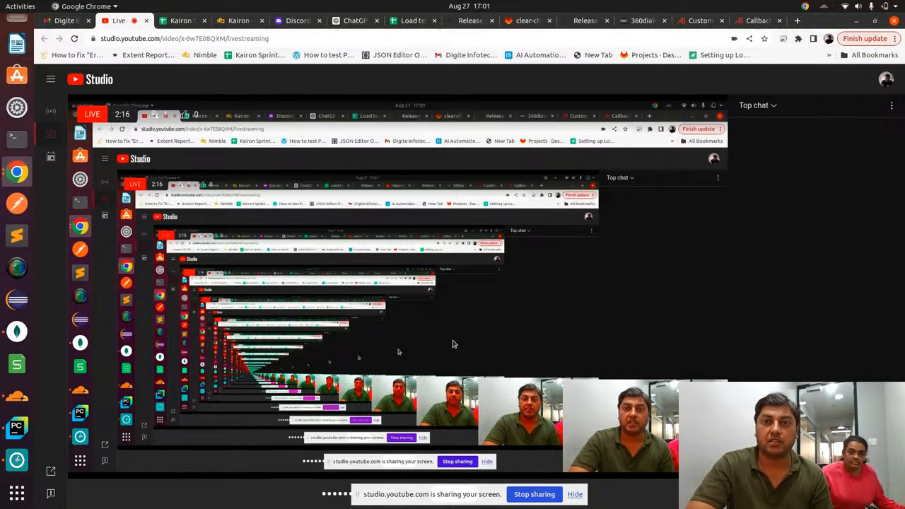
# - Open the Live Agent Action settings among the action components of the TestAction-Utterances bot
pyautogui.click(695, 23)
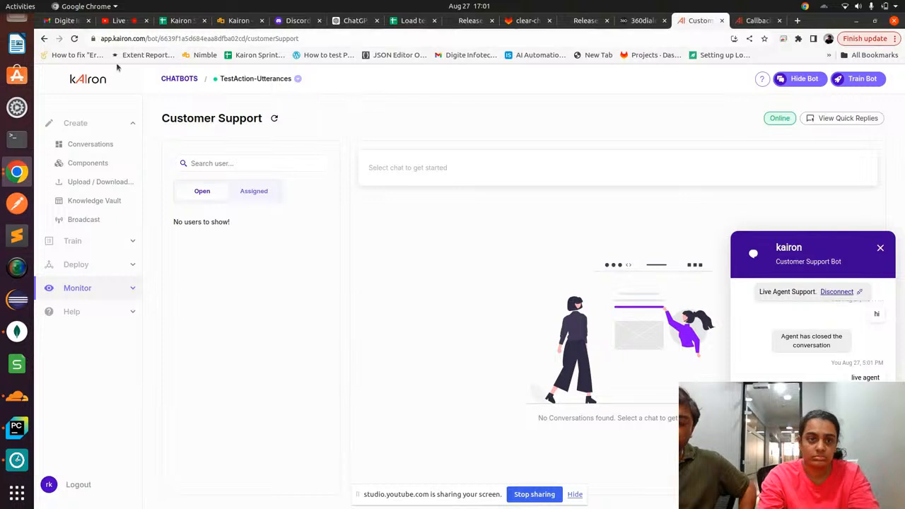
pyautogui.click(106, 161)
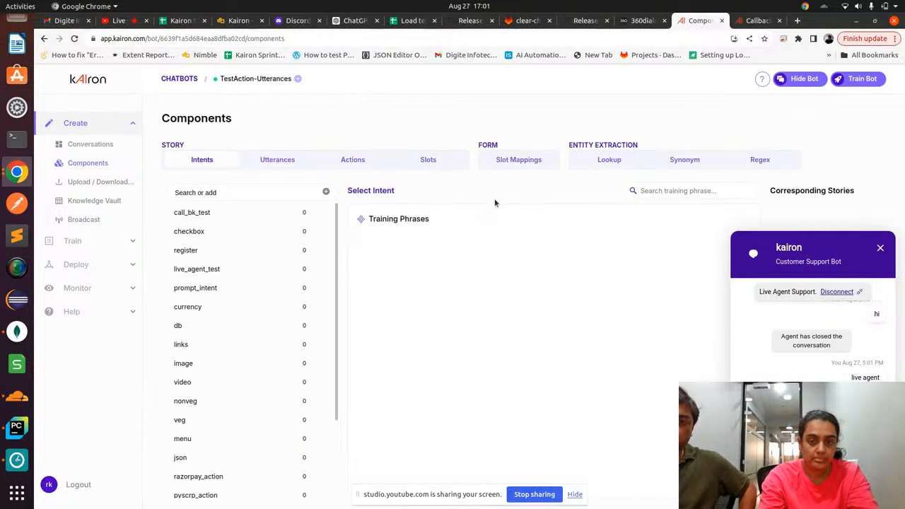
pyautogui.click(358, 161)
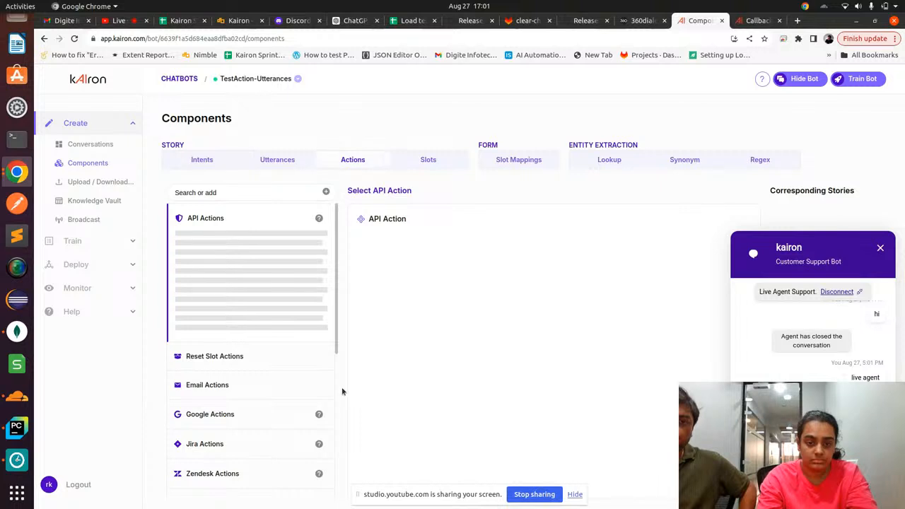
pyautogui.scroll(-5, 337, 399)
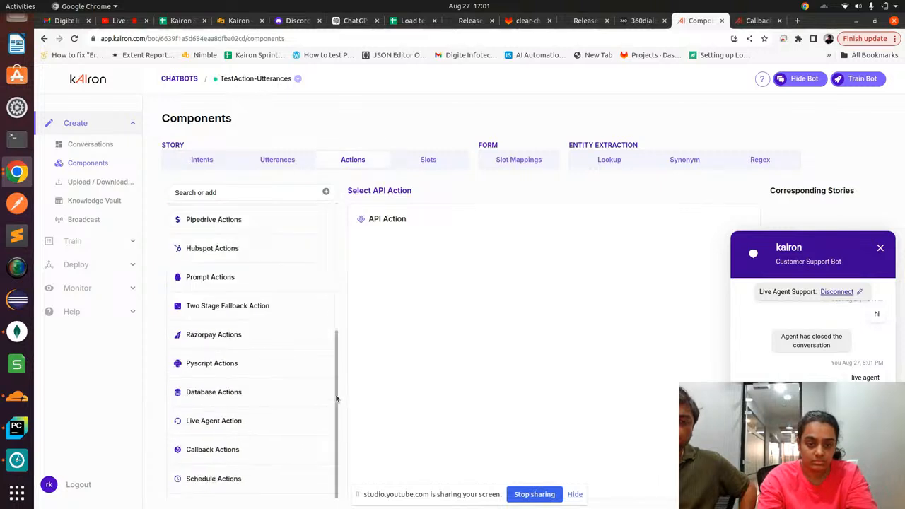
pyautogui.click(267, 417)
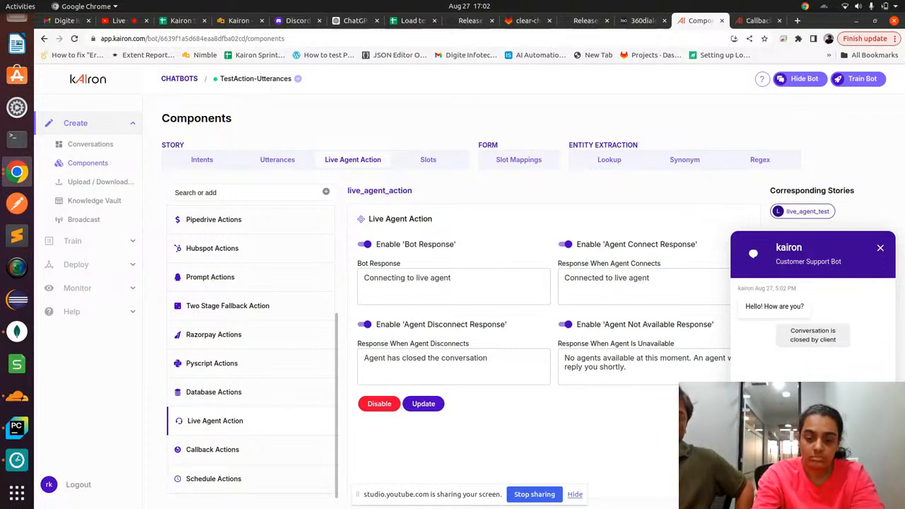
# - Send "live agent" in the bot's test chat and close the chat window
pyautogui.press('Return')
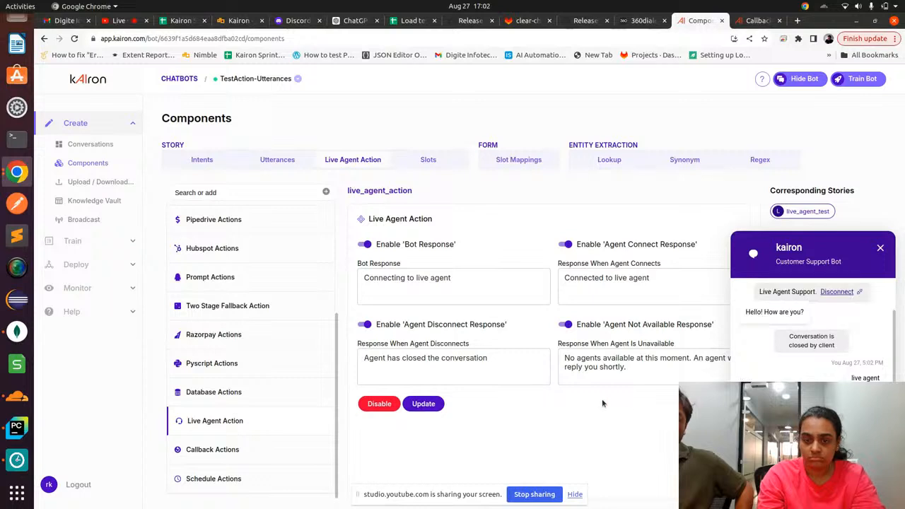
pyautogui.click(876, 482)
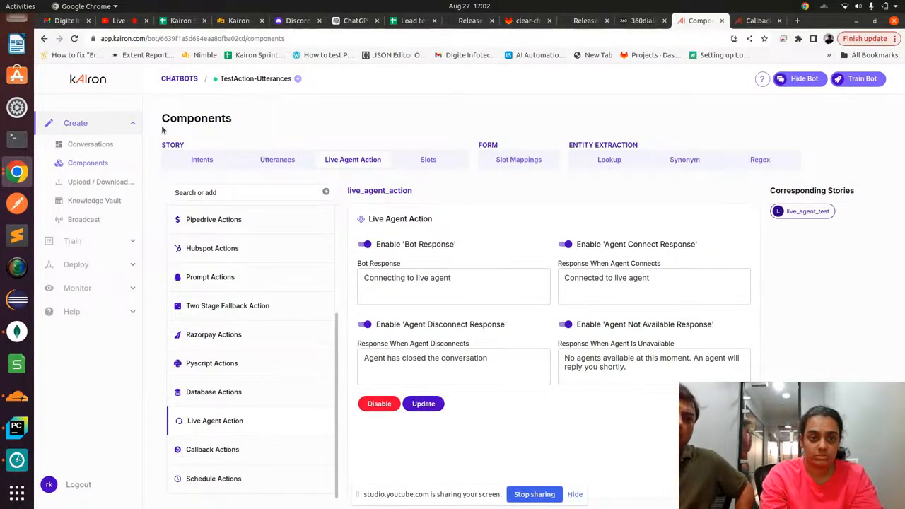
# - Open Customer Support and try to accept the waiting user's live agent request
pyautogui.click(90, 288)
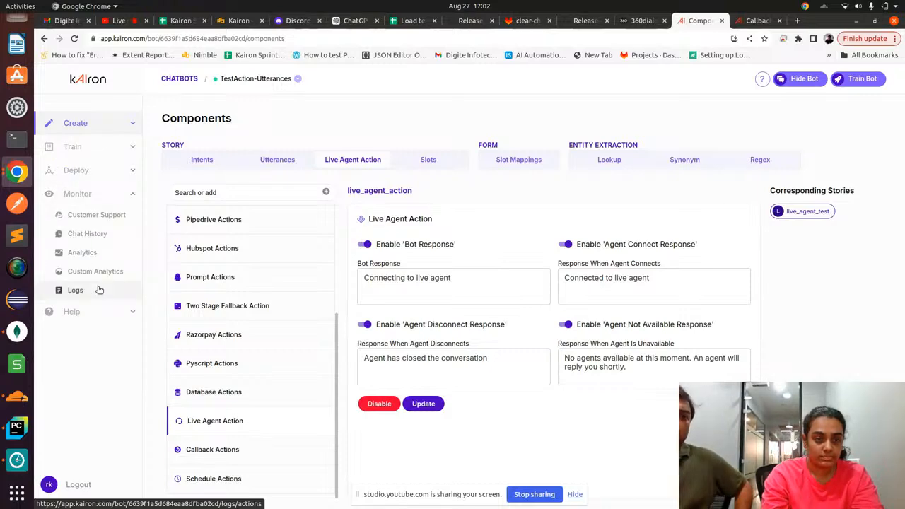
pyautogui.click(96, 216)
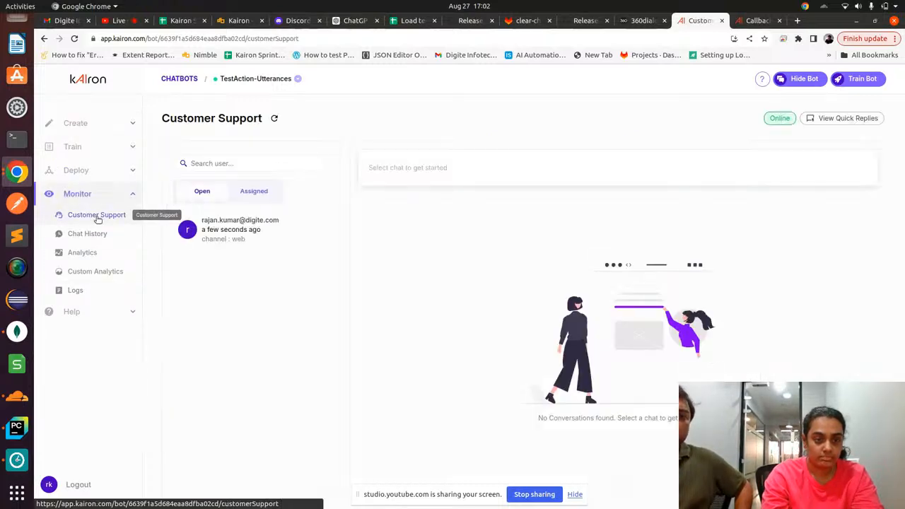
pyautogui.click(218, 223)
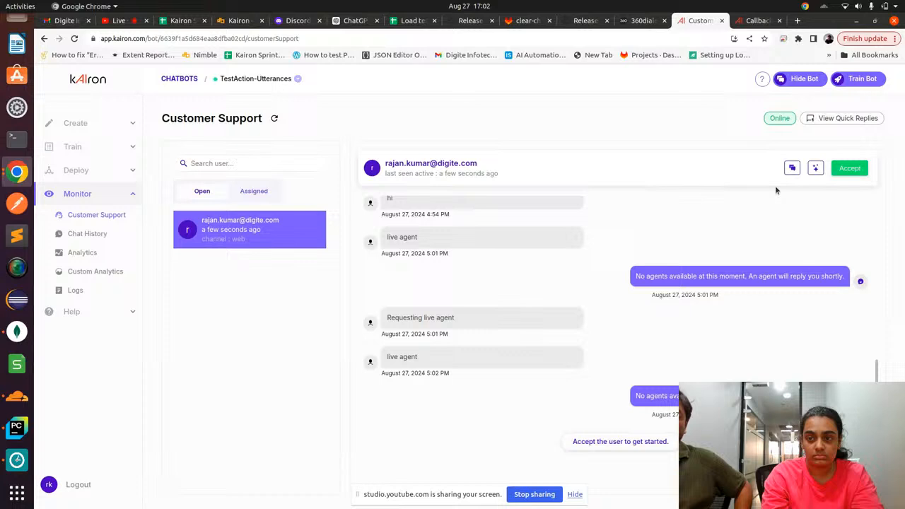
pyautogui.click(849, 172)
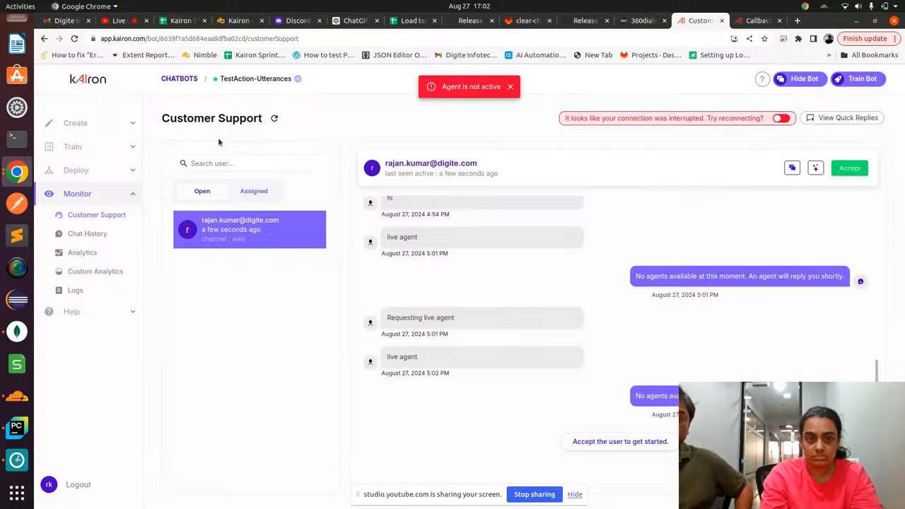
# - Reload the Customer Support page and request a live agent again by sending "live agent" in the test chat
pyautogui.click(277, 119)
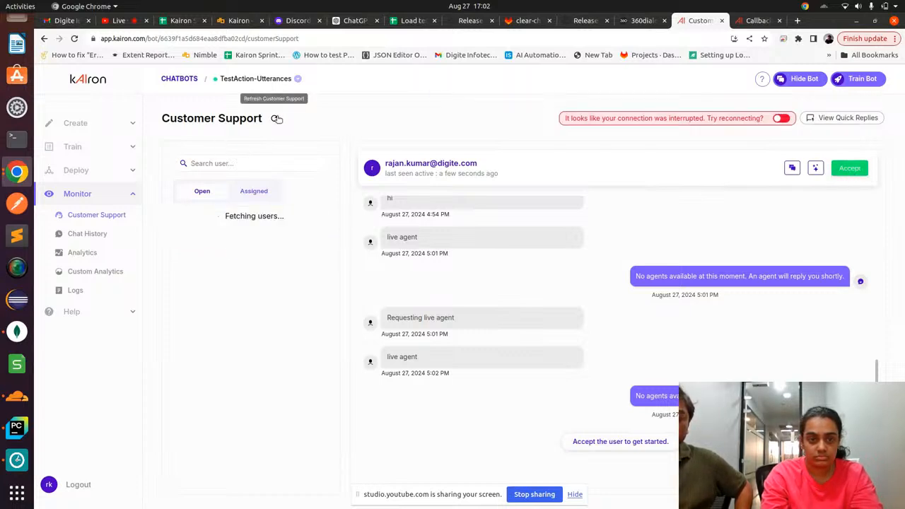
pyautogui.click(276, 118)
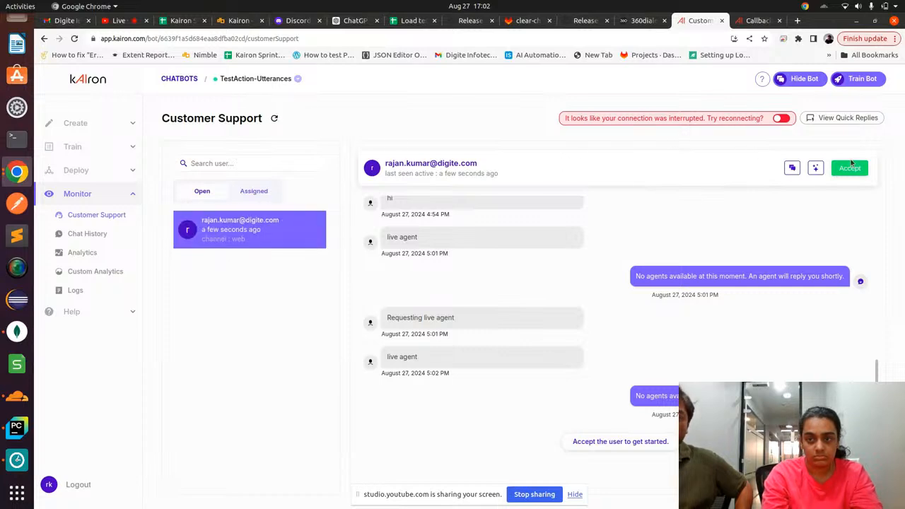
pyautogui.click(75, 39)
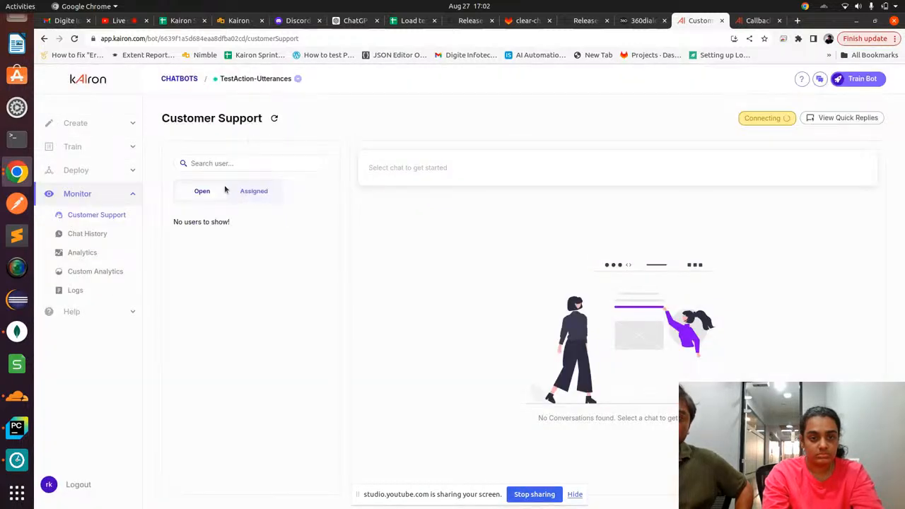
pyautogui.click(817, 80)
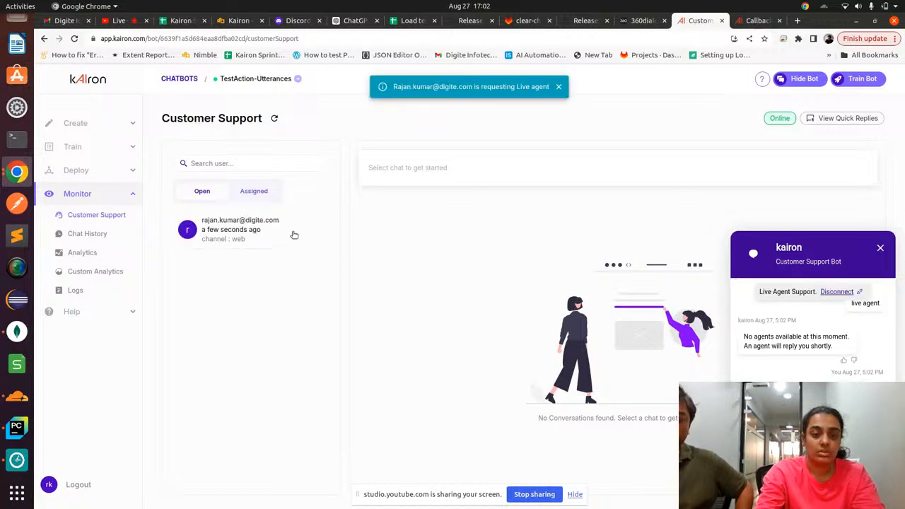
# - Accept the waiting user's live agent request and send the reply "hello"
pyautogui.click(293, 236)
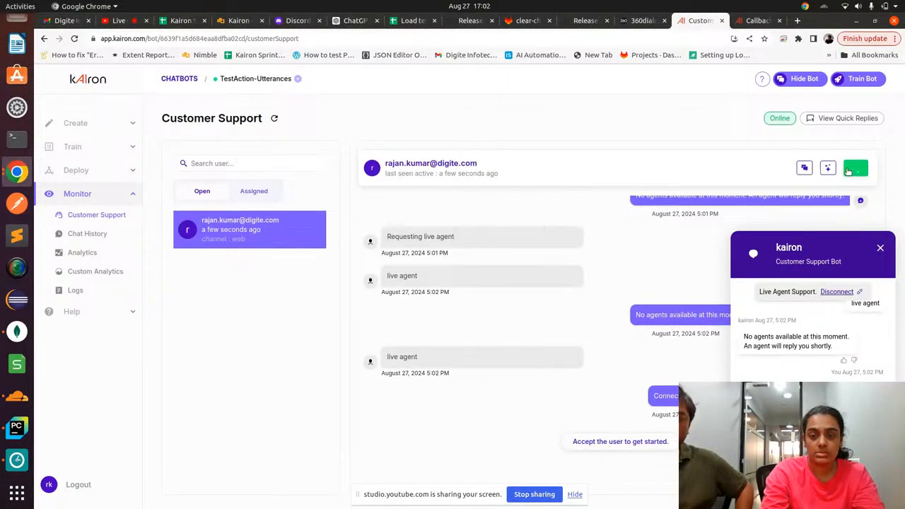
pyautogui.click(849, 167)
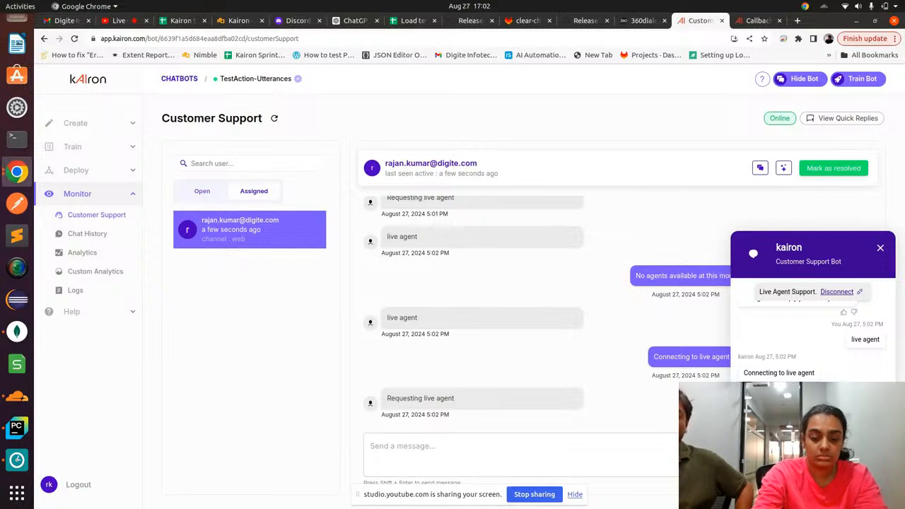
pyautogui.click(555, 449)
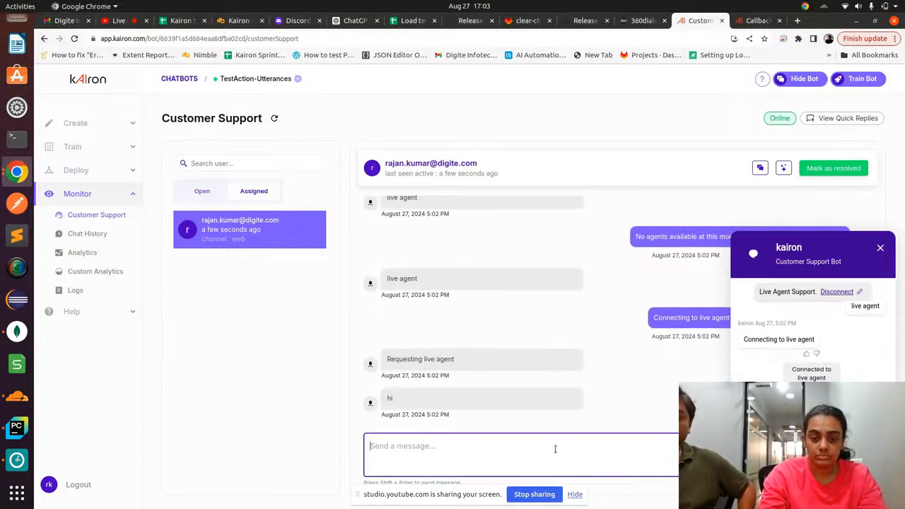
pyautogui.write('hello')
pyautogui.press('Return')
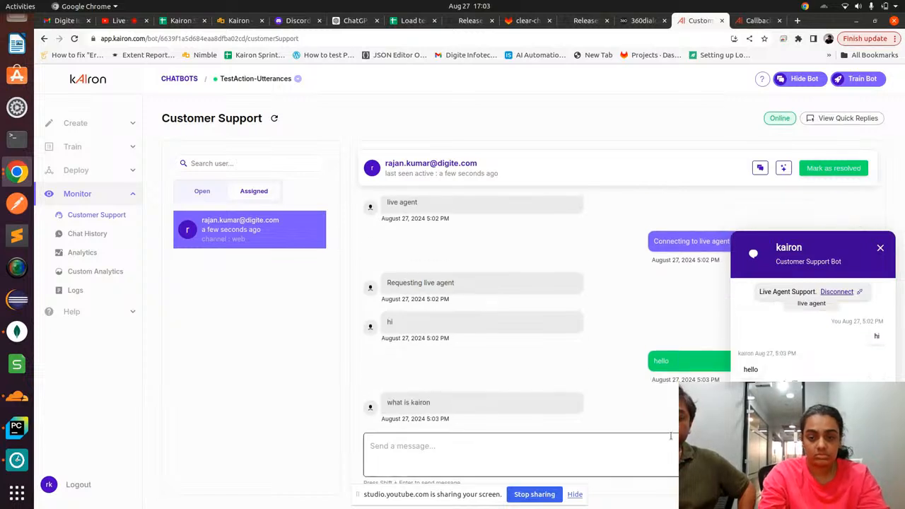
# - Answer the user's "what is kairon" question with "kairon" and close the test chat window
pyautogui.click(590, 447)
pyautogui.write('kairon')
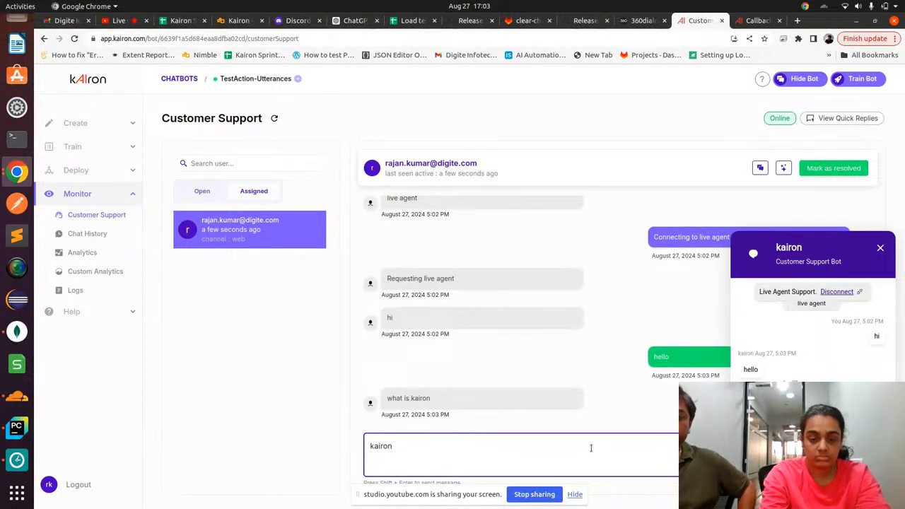
pyautogui.press('Return')
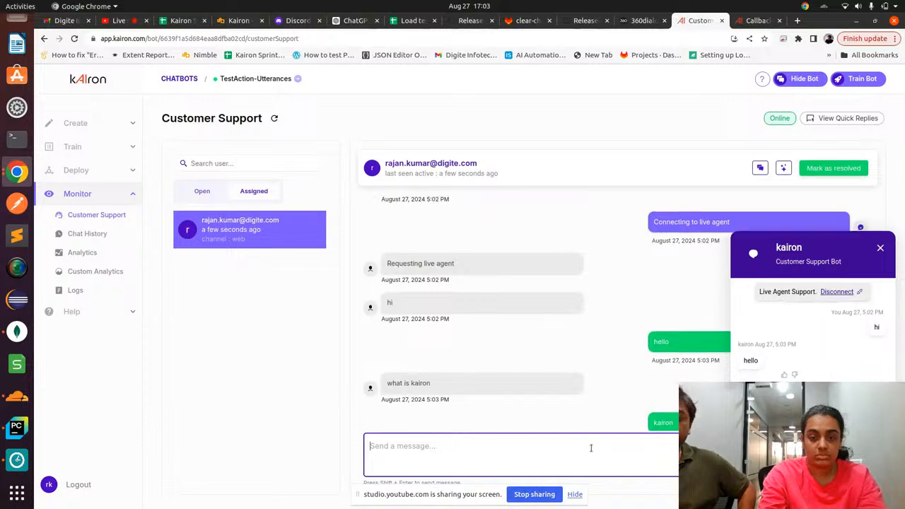
pyautogui.click(880, 248)
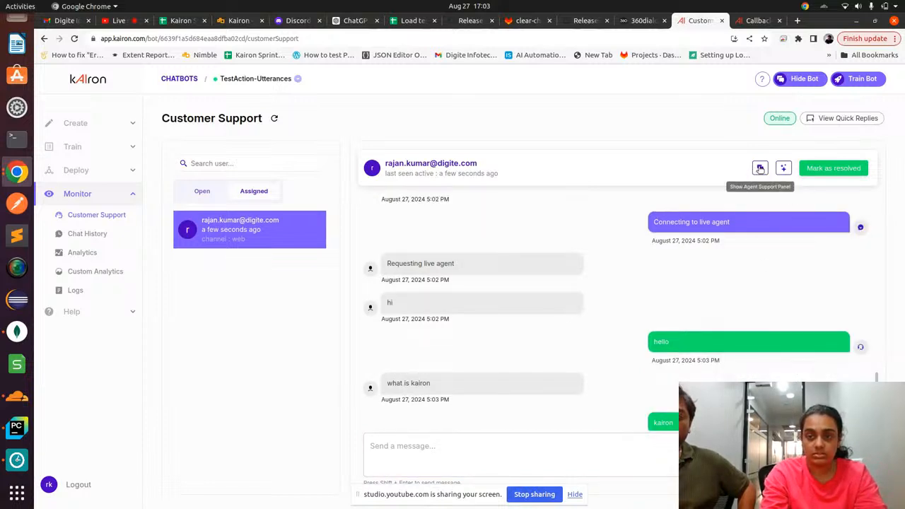
pyautogui.click(559, 446)
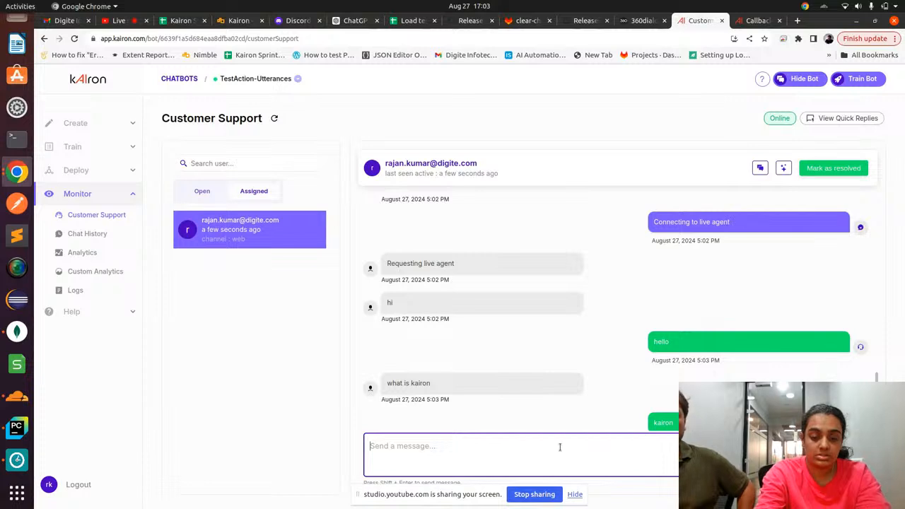
pyautogui.write('w')
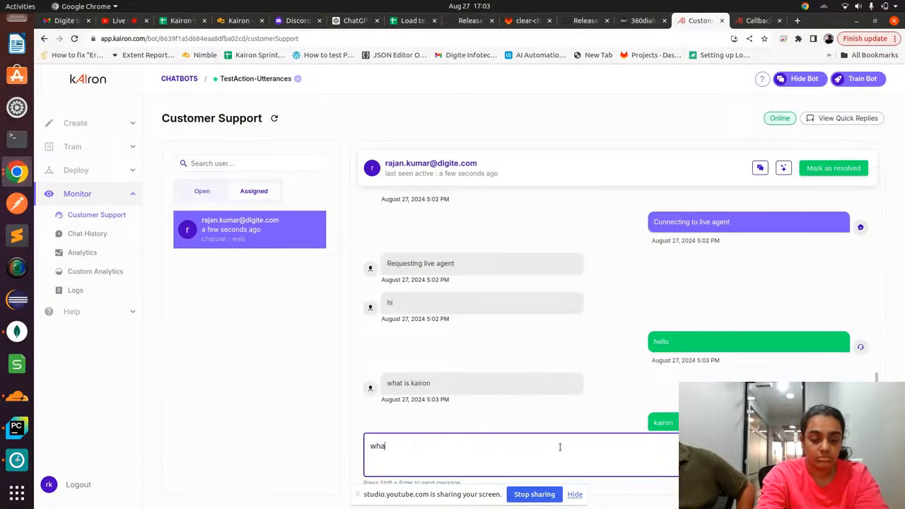
pyautogui.write('ha')
pyautogui.press('BackSpace')
pyautogui.write('ich')
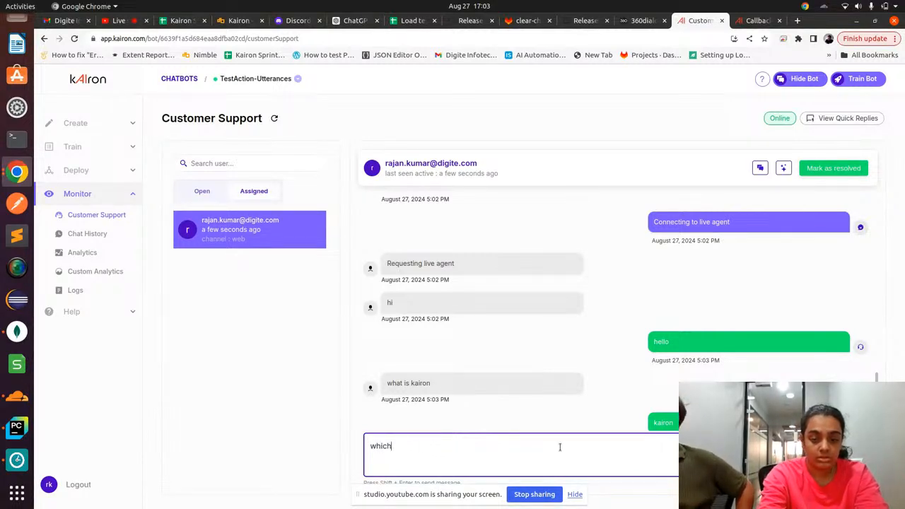
pyautogui.press('BackSpace')
pyautogui.press('BackSpace')
pyautogui.write('ka')
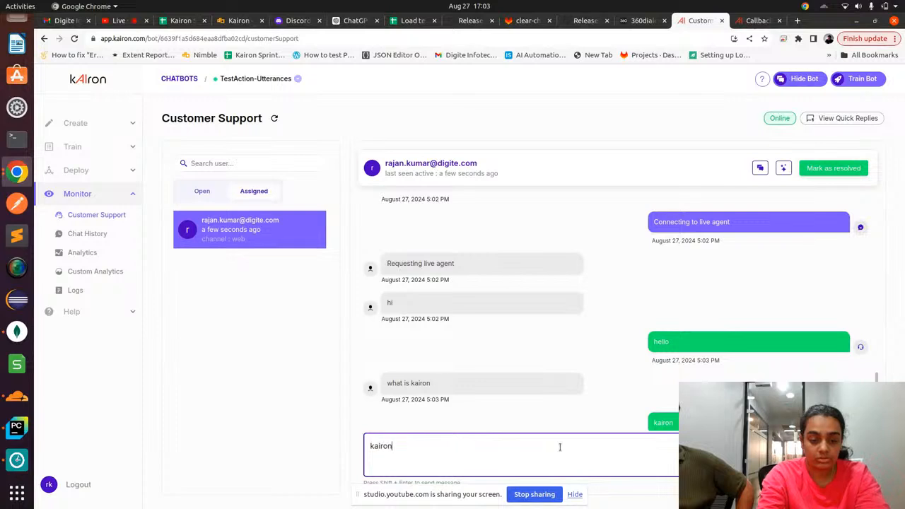
pyautogui.write('iron')
pyautogui.hotkey('ctrl', 'a')
pyautogui.press('BackSpace')
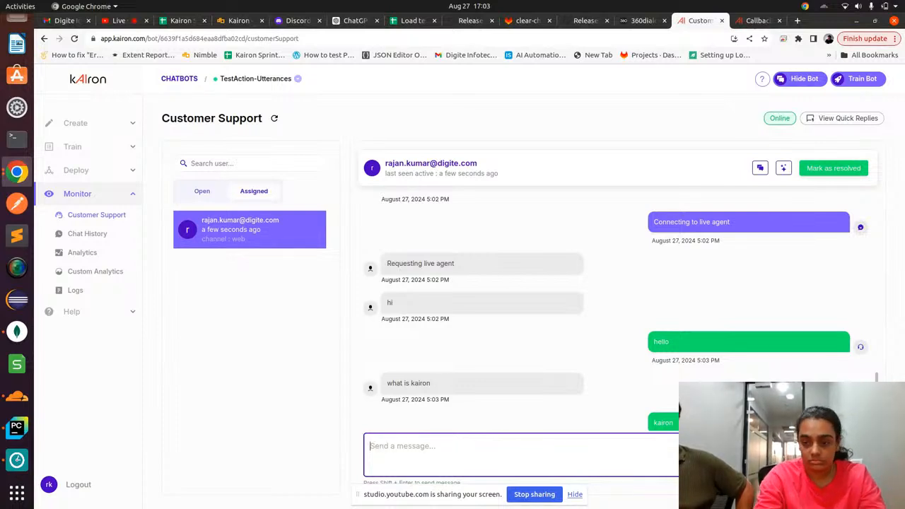
# - Send "kairon features" from the test chat and reply "chatbot" as the live agent
pyautogui.click(877, 485)
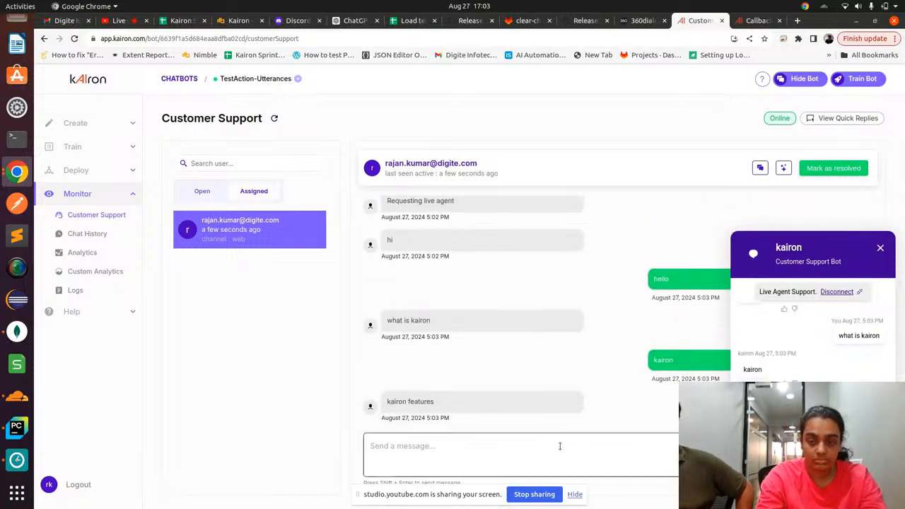
pyautogui.click(555, 454)
pyautogui.write('chatbot')
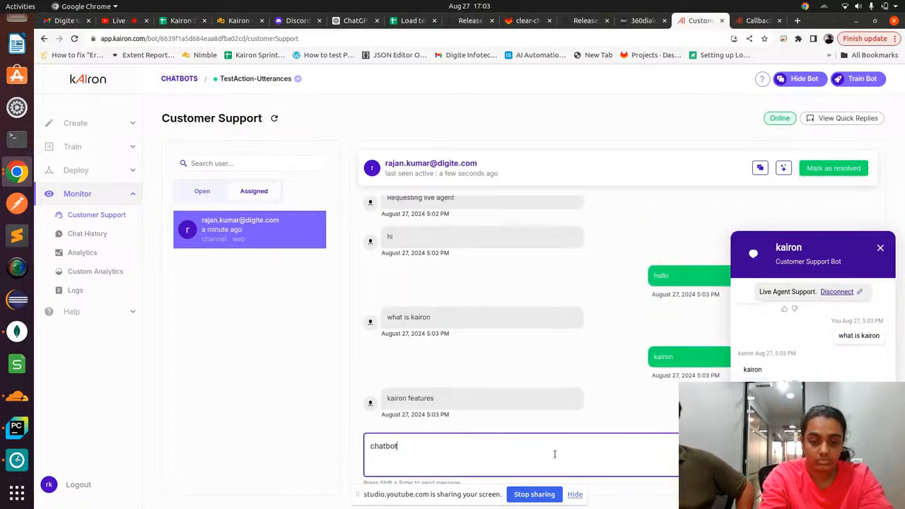
pyautogui.hotkey('shift', 'Return')
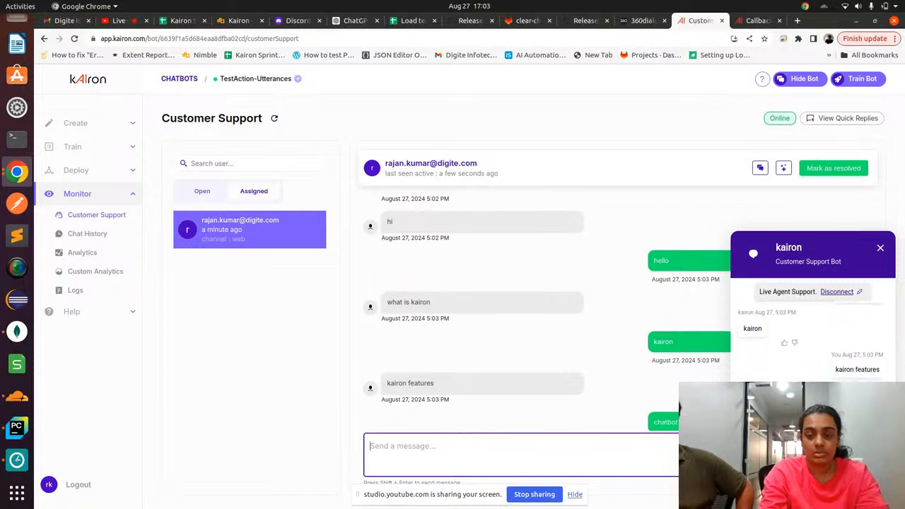
# - Close the test chat window and ask Agent Support about "kairon" for this conversation
pyautogui.click(880, 247)
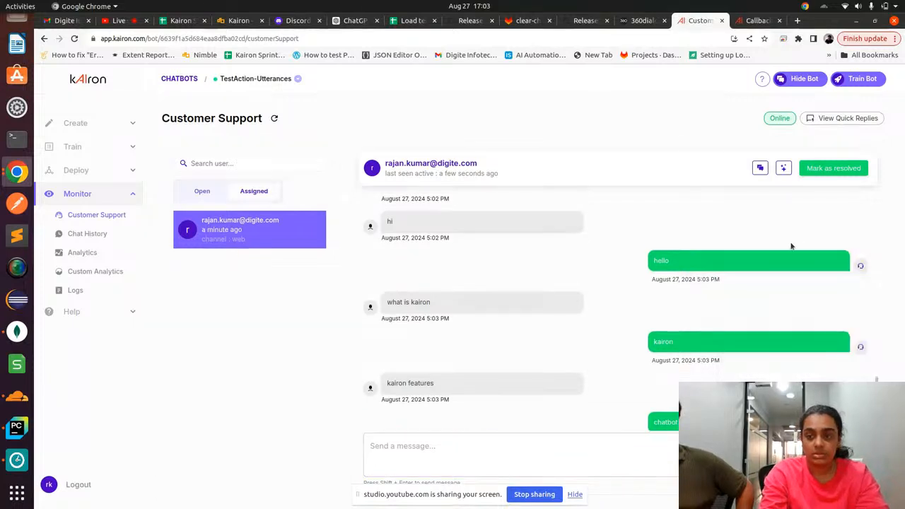
pyautogui.click(761, 168)
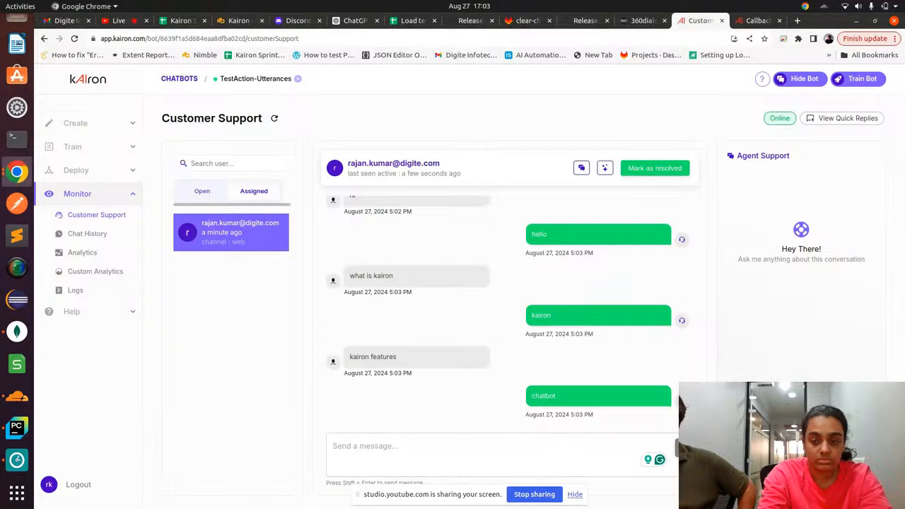
pyautogui.press('Return')
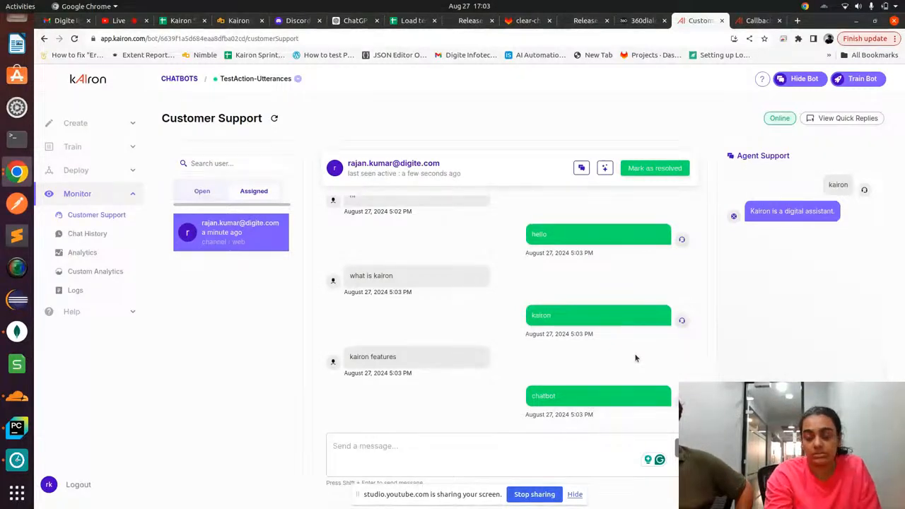
# - Generate an AI summary of the user's chat with the default instructions and regenerate it once
pyautogui.click(605, 168)
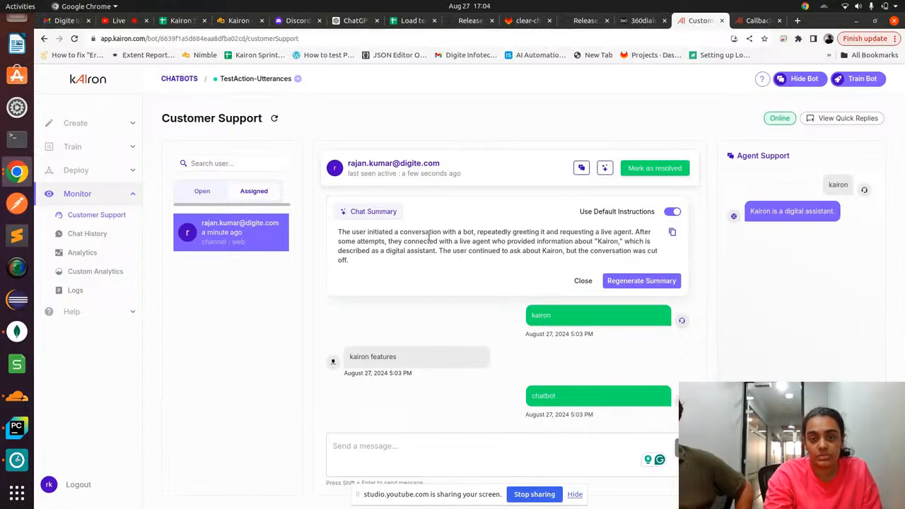
pyautogui.click(628, 283)
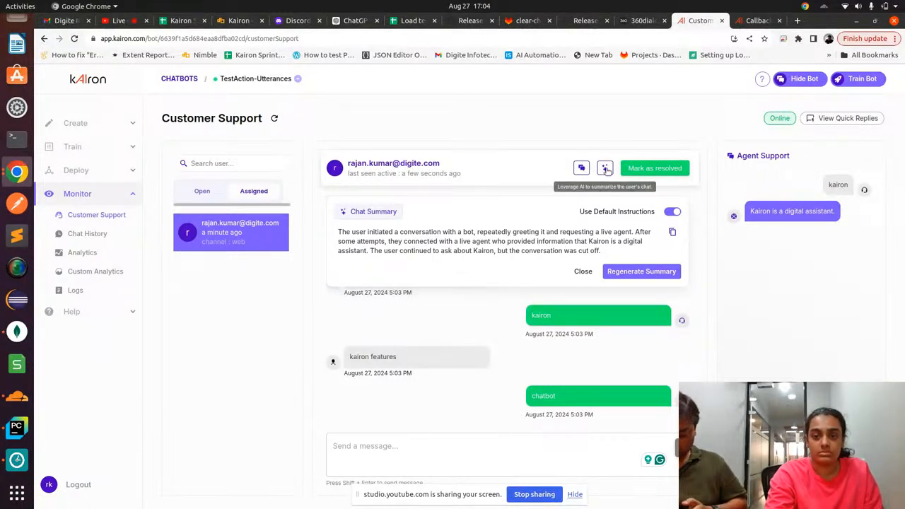
# - Send "how to use kairon bot" from the test chat and reply "kairon" as the live agent
pyautogui.click(473, 454)
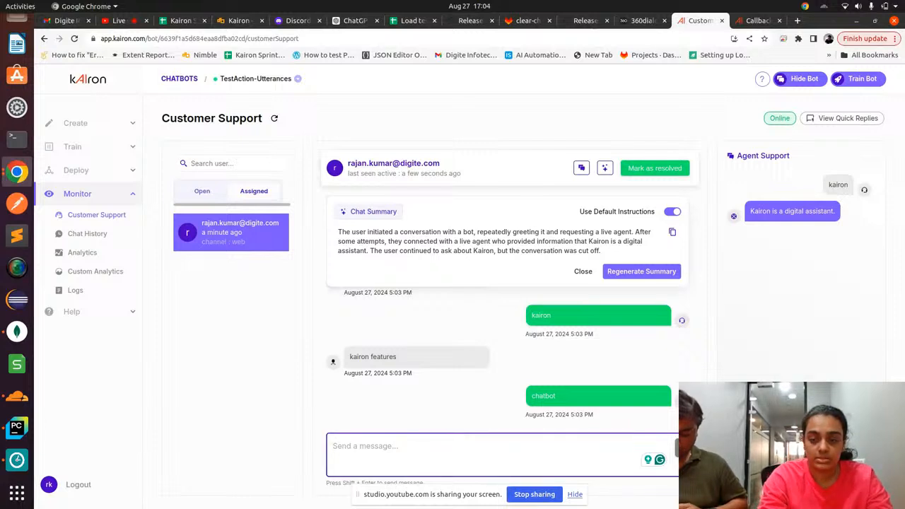
pyautogui.click(875, 480)
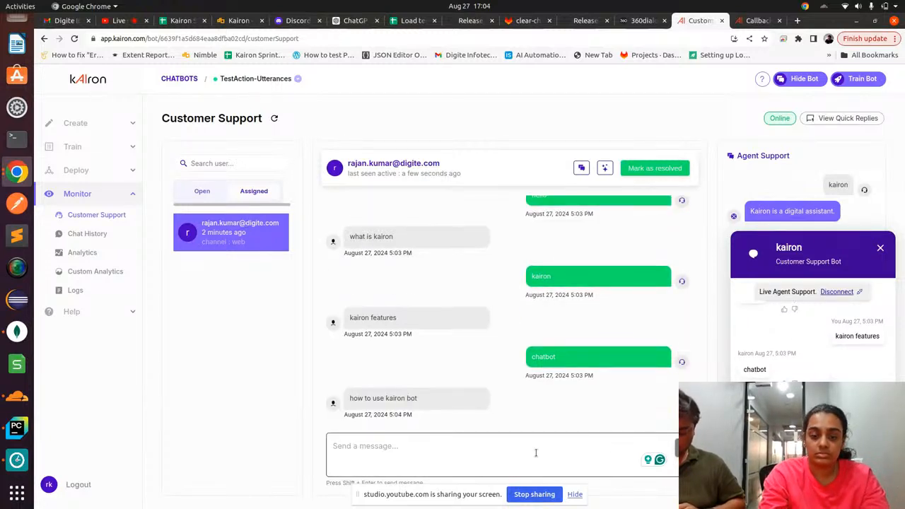
pyautogui.click(533, 450)
pyautogui.write('kairon')
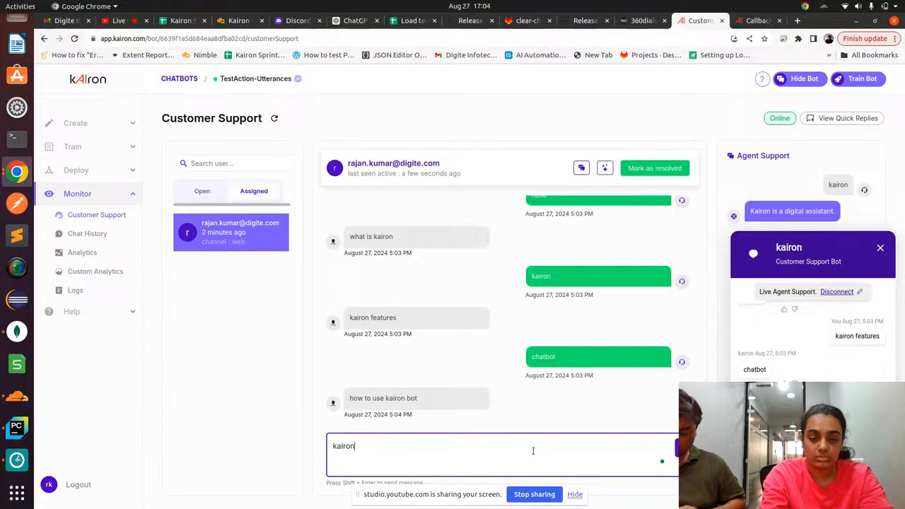
pyautogui.hotkey('shift', 'Return')
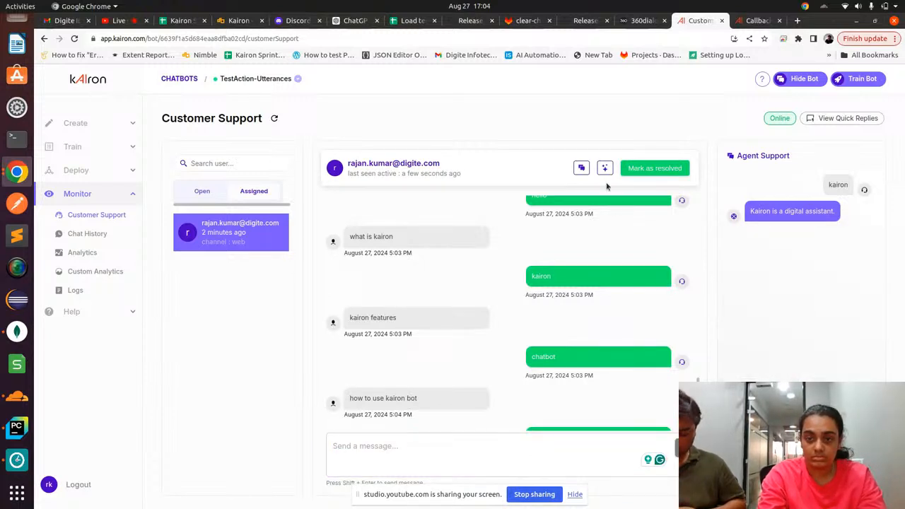
# - Reopen the AI chat summary, regenerate it to include the latest messages, review the text and close the summary
pyautogui.click(604, 168)
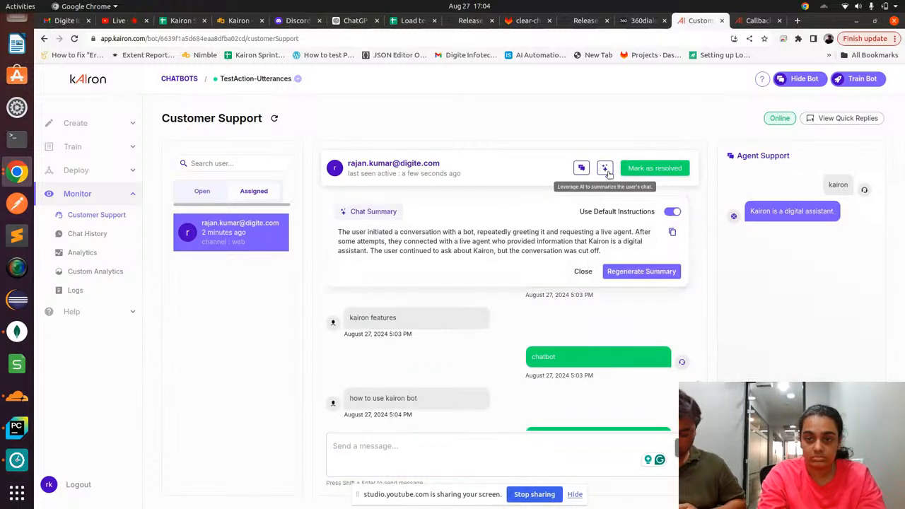
pyautogui.click(655, 275)
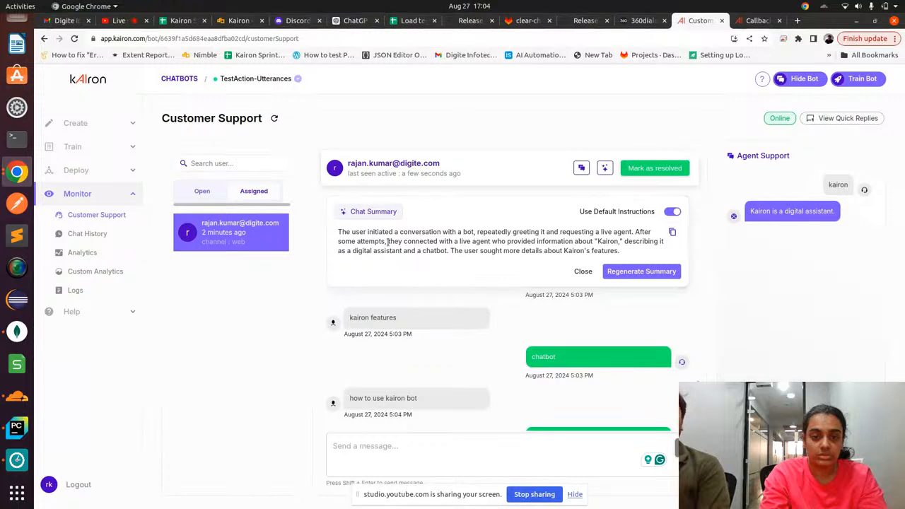
pyautogui.moveTo(387, 242); pyautogui.dragTo(539, 268)
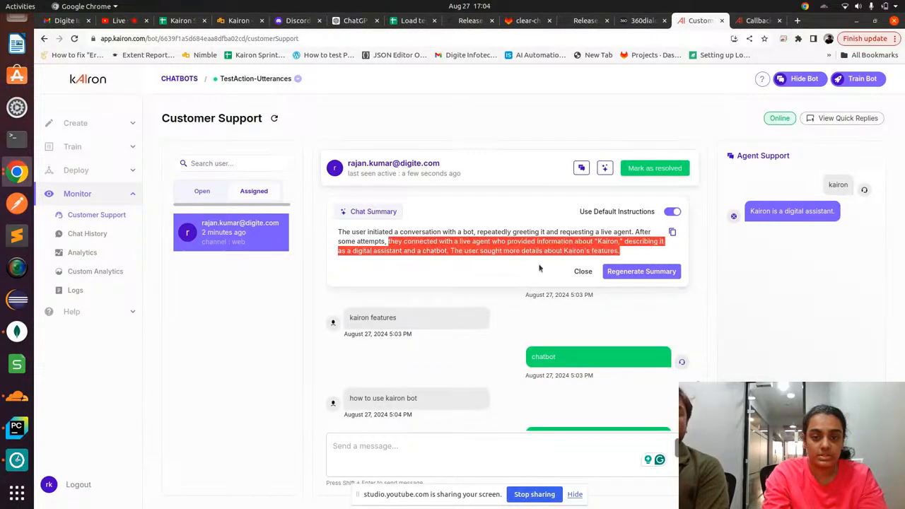
pyautogui.click(498, 272)
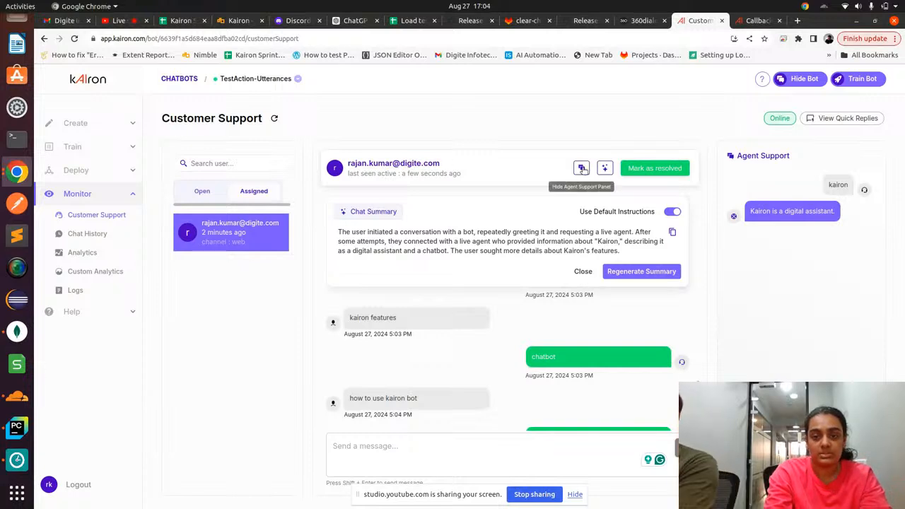
pyautogui.click(584, 273)
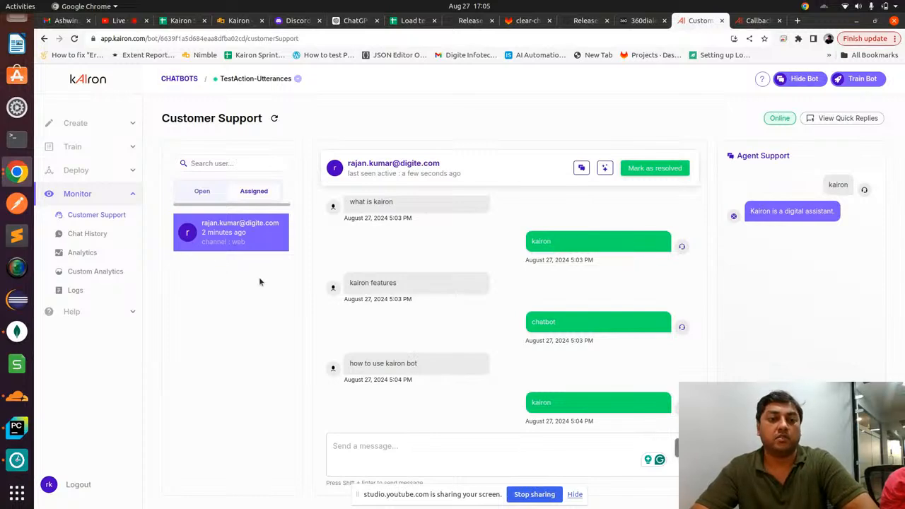
# - Open the test user's conversation in Chat History and examine its bot replies, live agent requests and live agent responses
pyautogui.click(99, 233)
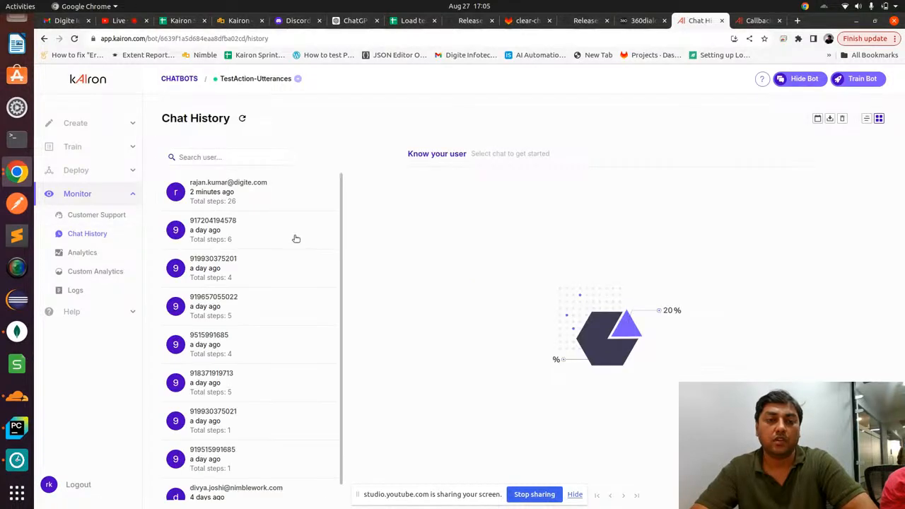
pyautogui.click(251, 205)
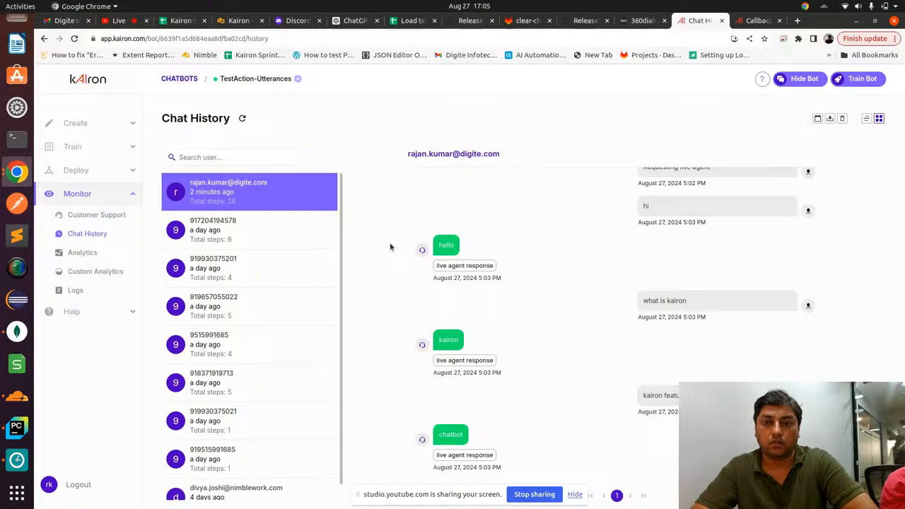
pyautogui.scroll(1, 561, 307)
pyautogui.scroll(4, 562, 307)
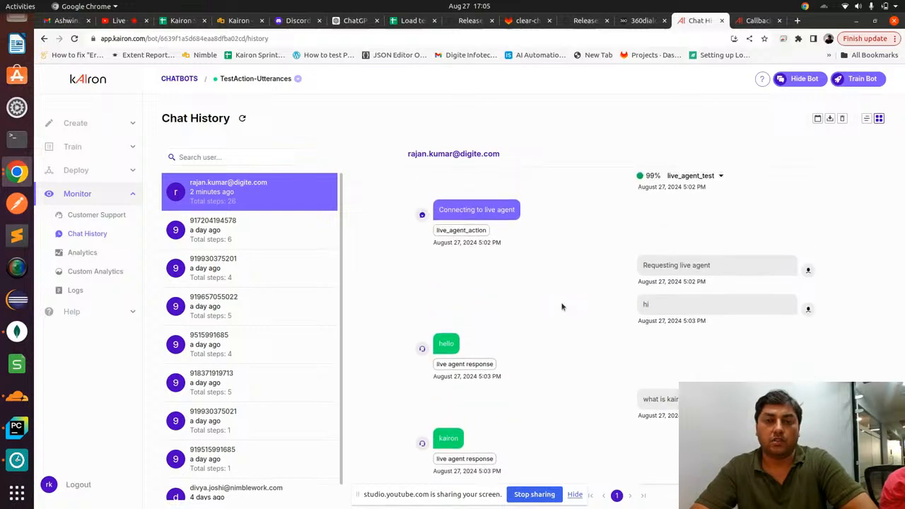
pyautogui.scroll(-4, 562, 307)
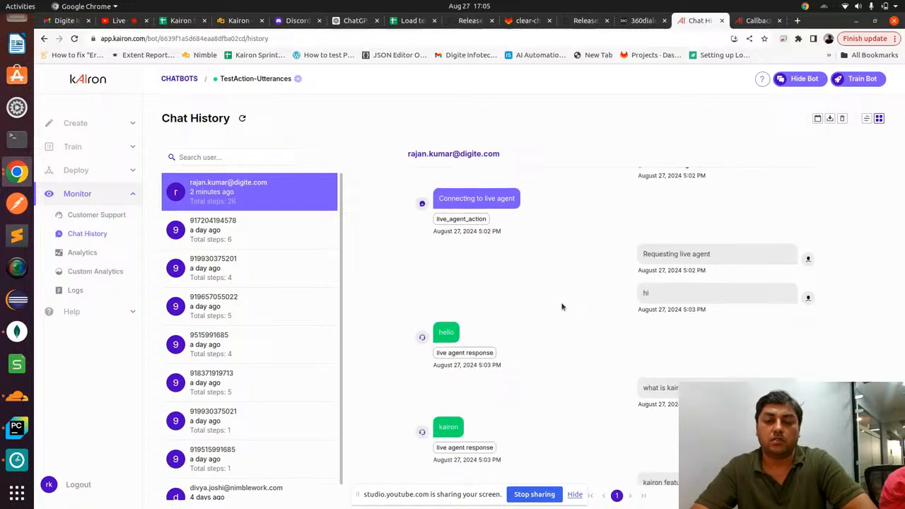
pyautogui.scroll(1, 562, 307)
pyautogui.scroll(10, 562, 306)
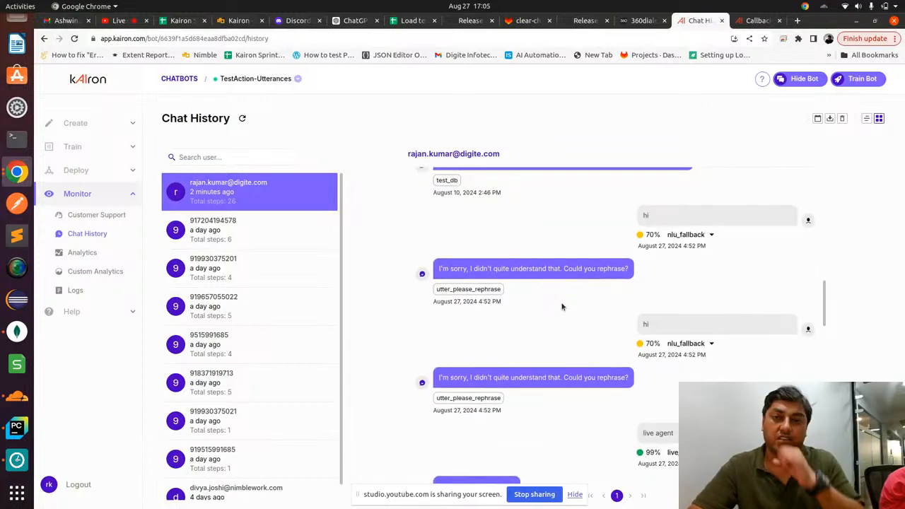
pyautogui.scroll(2, 562, 307)
pyautogui.scroll(7, 562, 307)
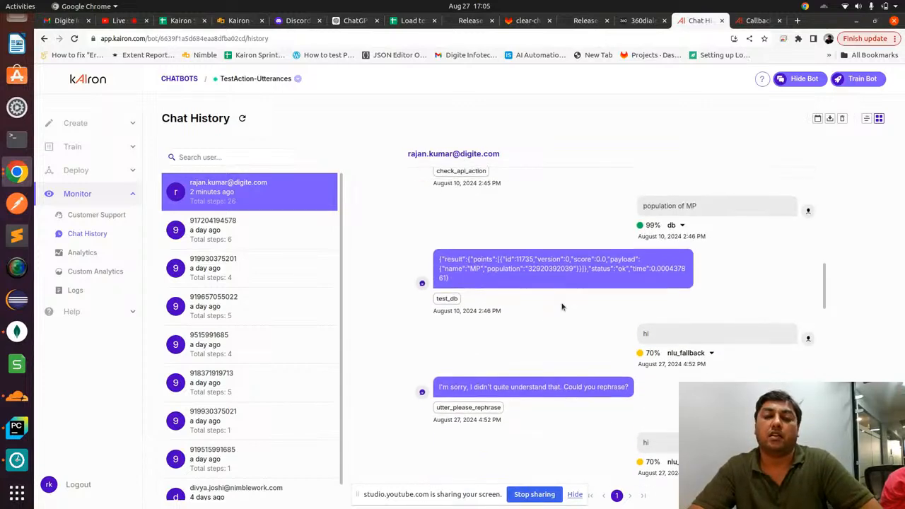
pyautogui.scroll(-15, 562, 307)
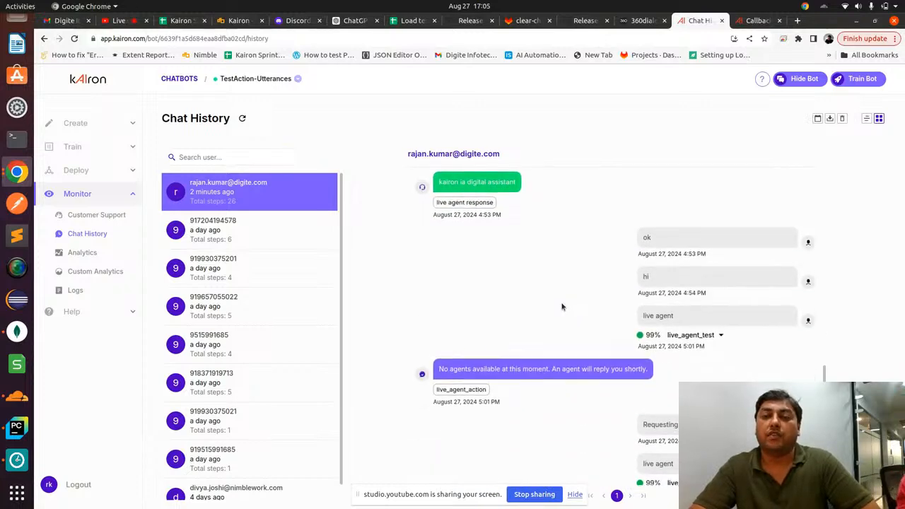
pyautogui.scroll(5, 561, 306)
pyautogui.scroll(4, 562, 307)
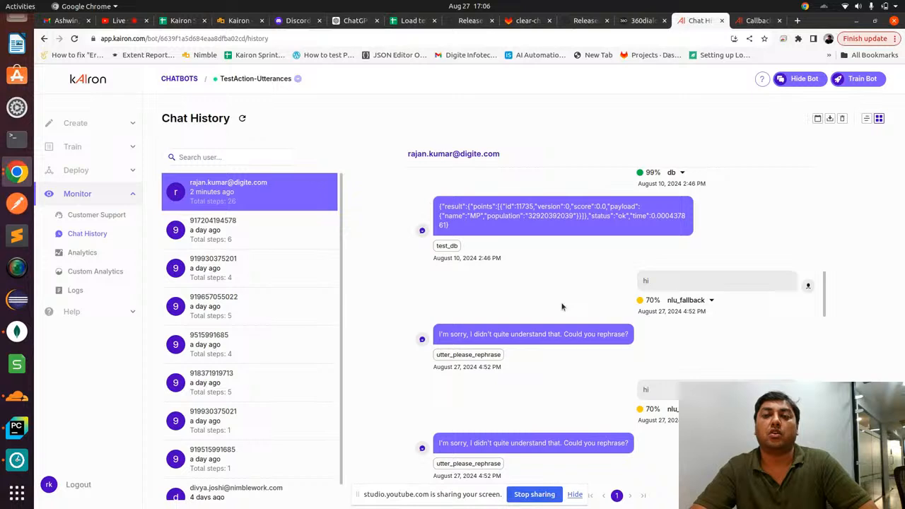
pyautogui.scroll(-1, 562, 307)
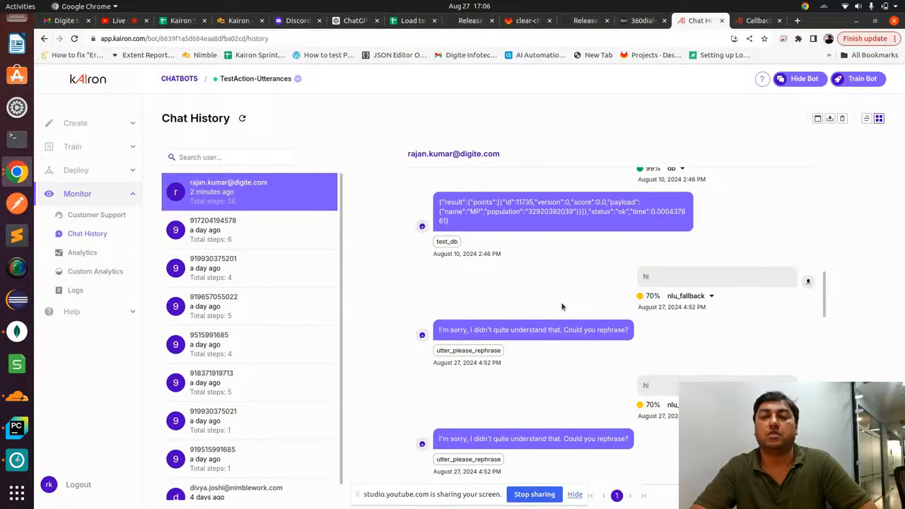
pyautogui.scroll(2, 562, 307)
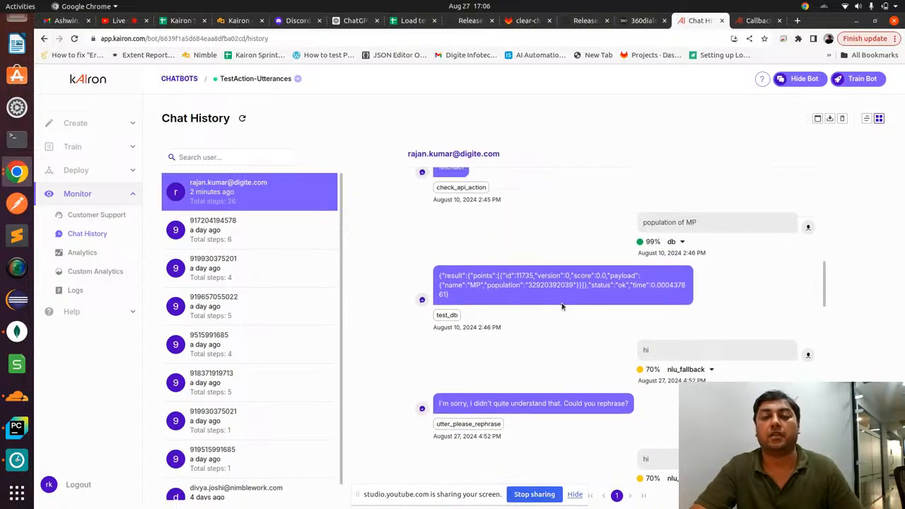
pyautogui.scroll(4, 562, 304)
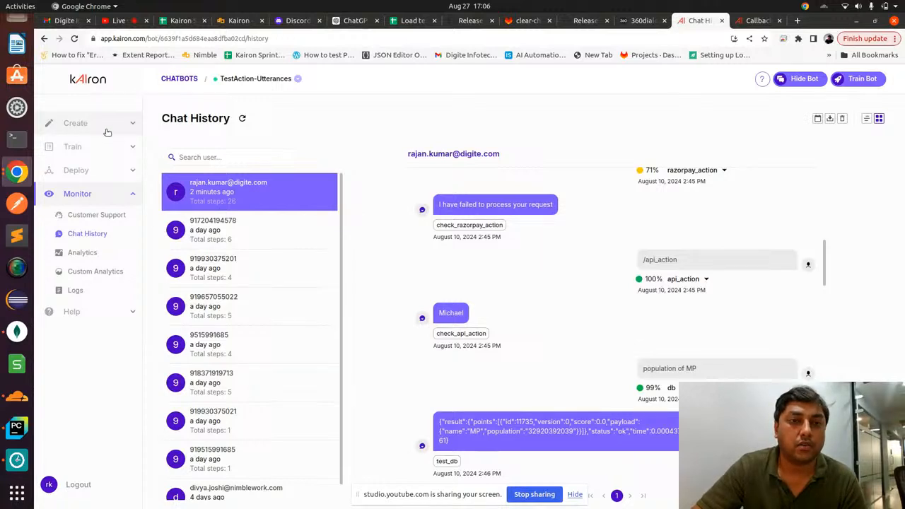
# - Return to the chatbots list, sort it by creation date with the newest first, and open the aug23deployment bot
pyautogui.click(180, 78)
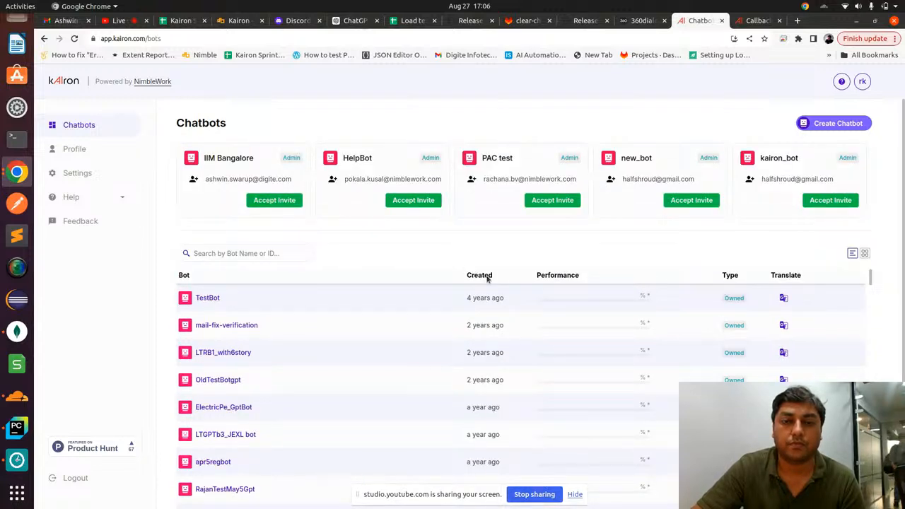
pyautogui.click(477, 276)
pyautogui.click(481, 276)
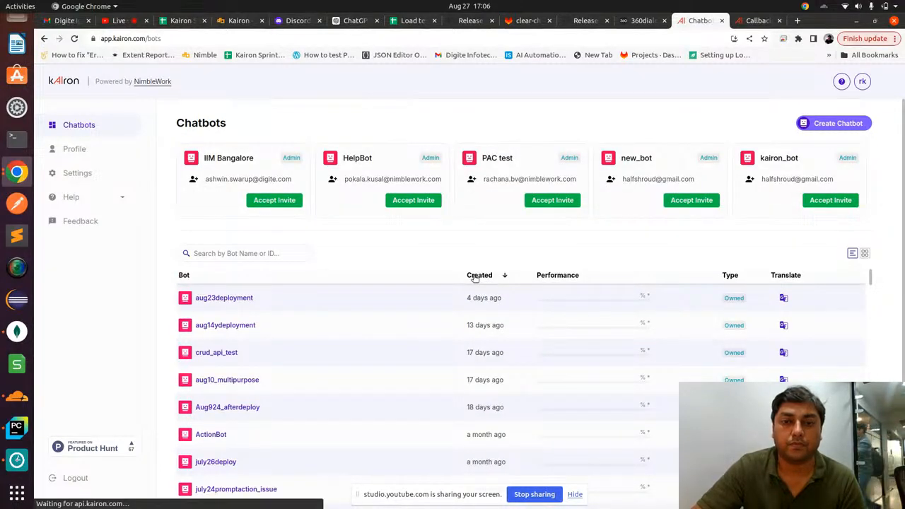
pyautogui.click(484, 277)
pyautogui.click(480, 280)
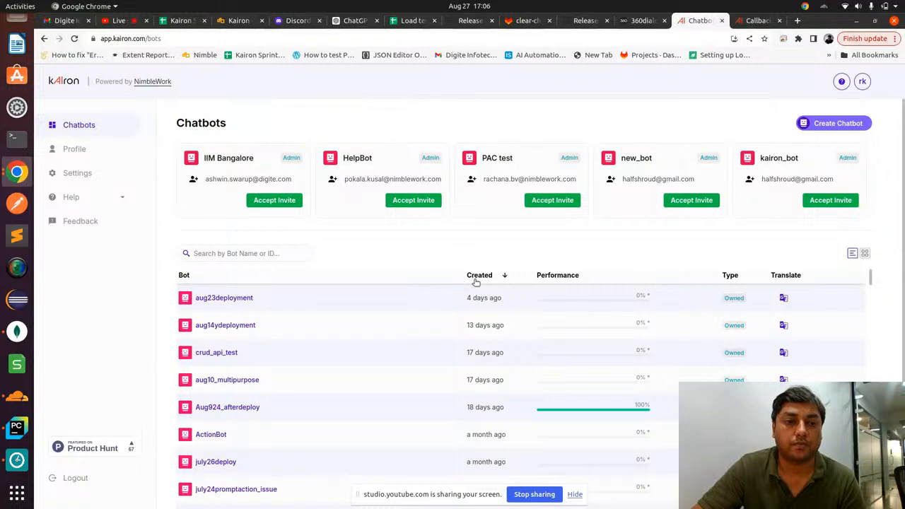
pyautogui.click(475, 281)
pyautogui.click(500, 276)
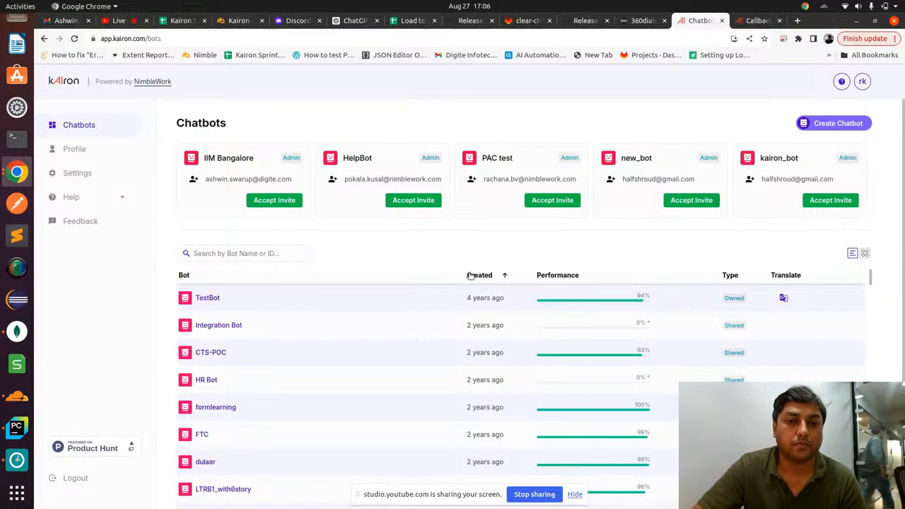
pyautogui.click(479, 276)
pyautogui.click(236, 297)
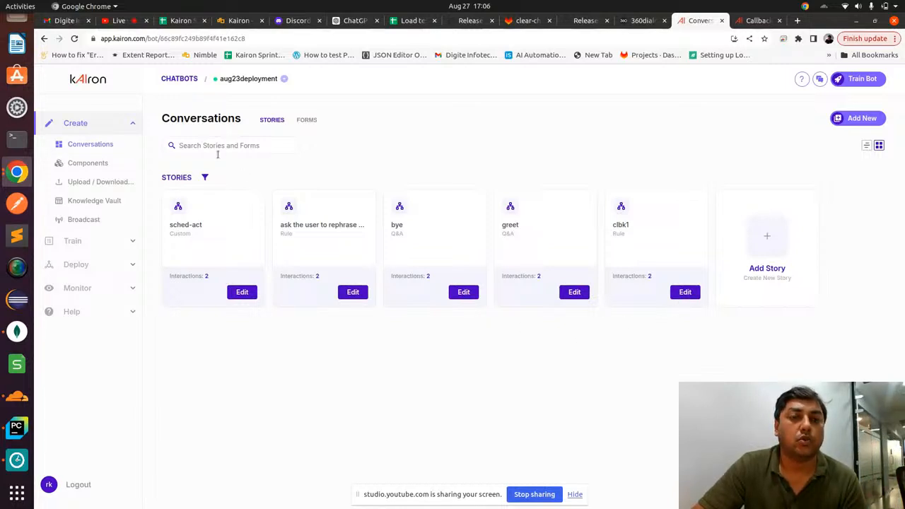
# - Show the bot's callback actions among its components and open a blank form for a new callback action
pyautogui.click(87, 164)
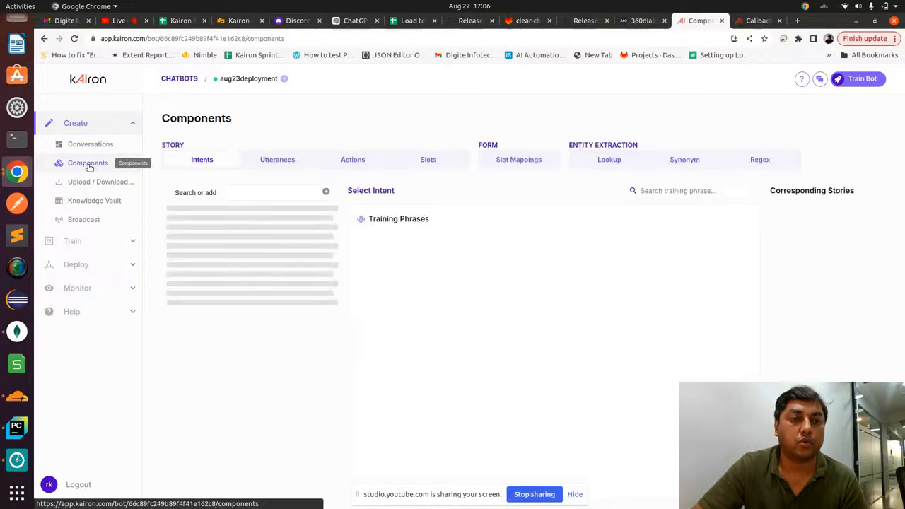
pyautogui.click(353, 160)
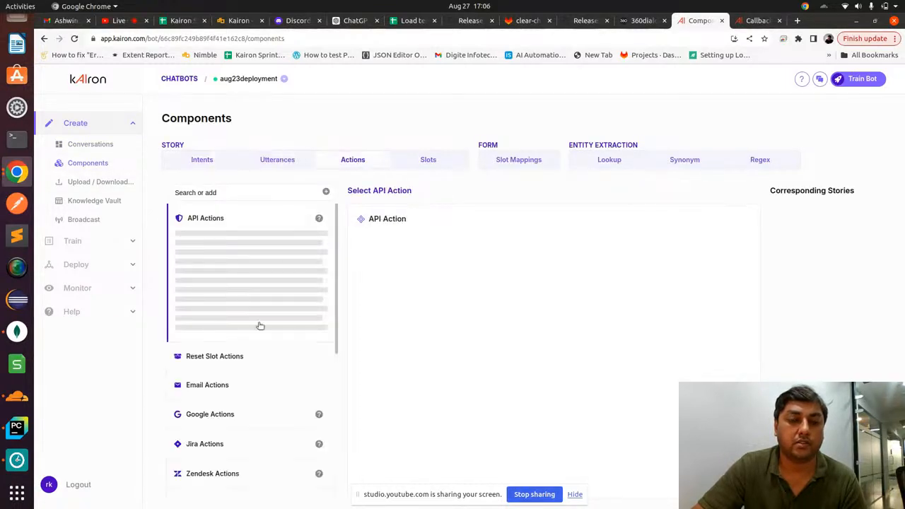
pyautogui.scroll(-5, 257, 339)
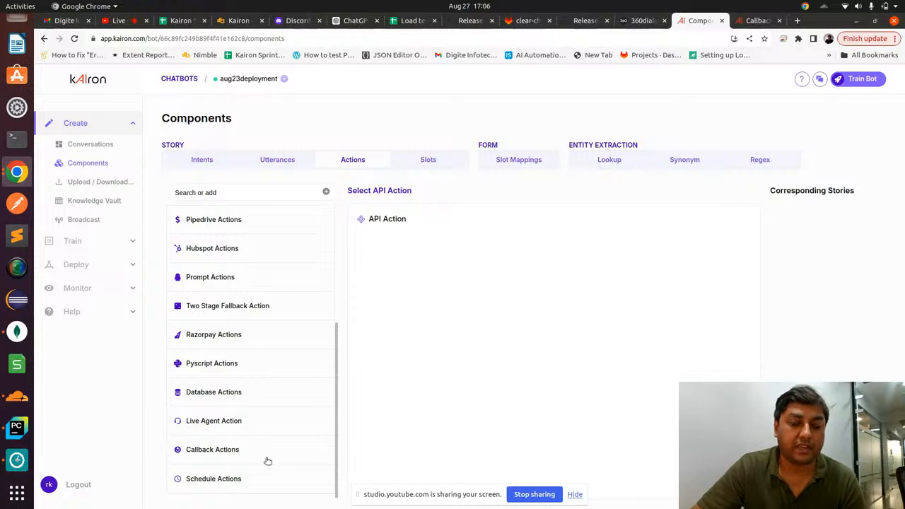
pyautogui.click(217, 450)
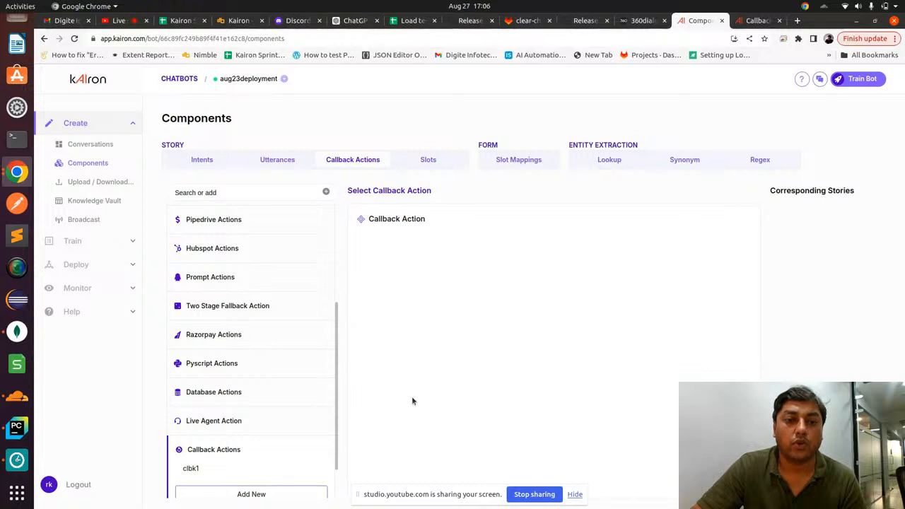
pyautogui.scroll(-1, 241, 453)
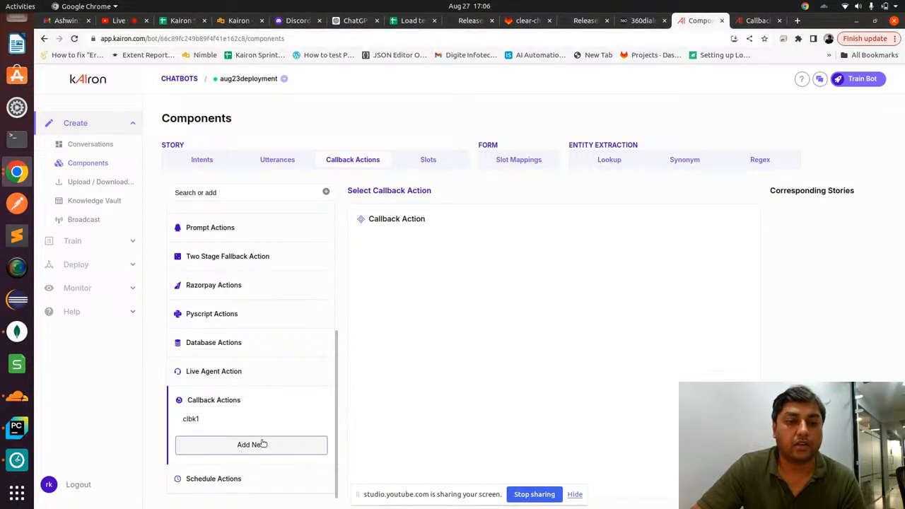
pyautogui.click(240, 446)
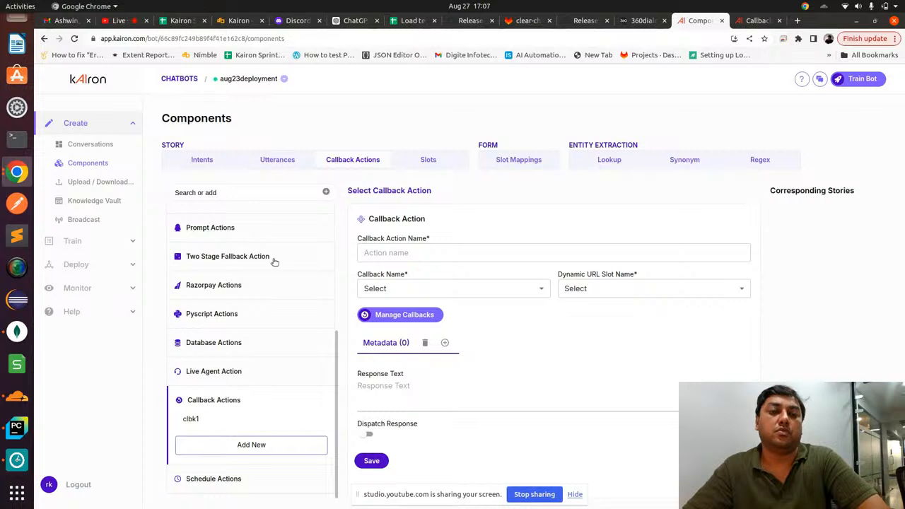
# - Open the existing callback action clbk1 and go to the management page for its callbacks
pyautogui.scroll(5, 247, 270)
pyautogui.scroll(-2, 247, 271)
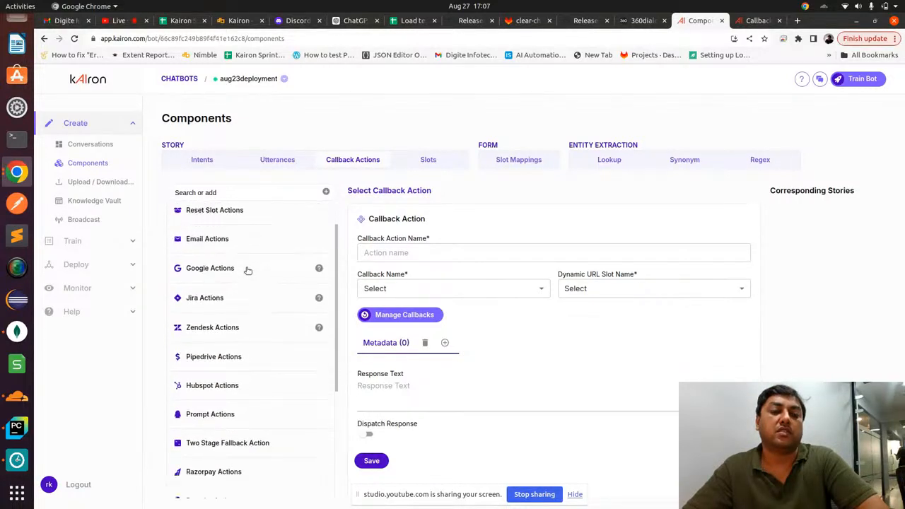
pyautogui.scroll(3, 248, 270)
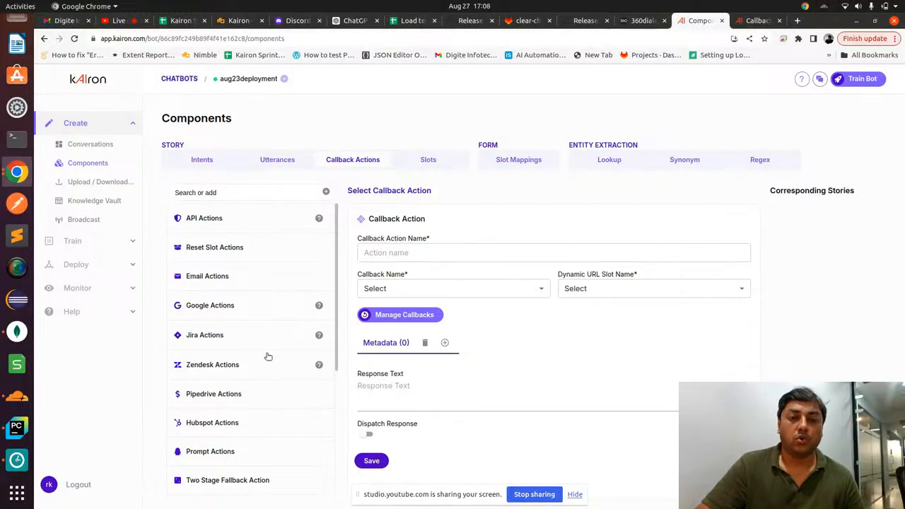
pyautogui.scroll(-3, 266, 356)
pyautogui.click(190, 419)
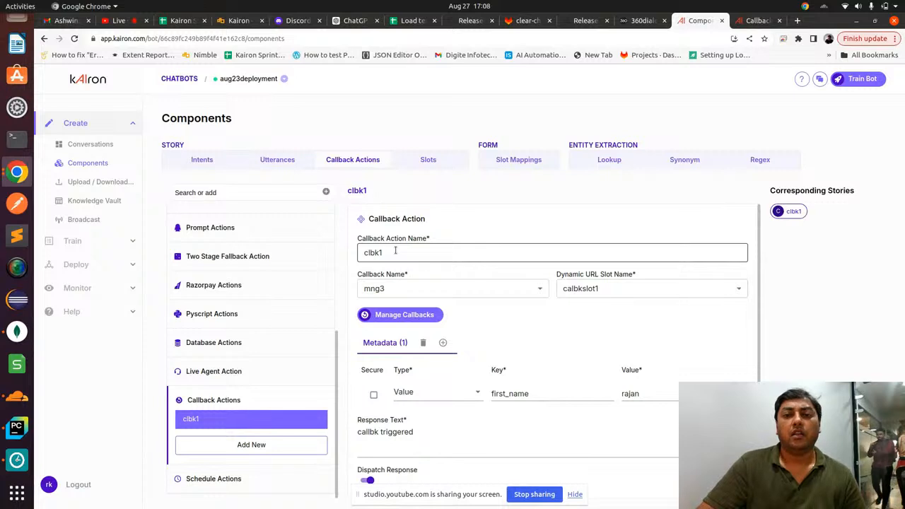
pyautogui.click(396, 315)
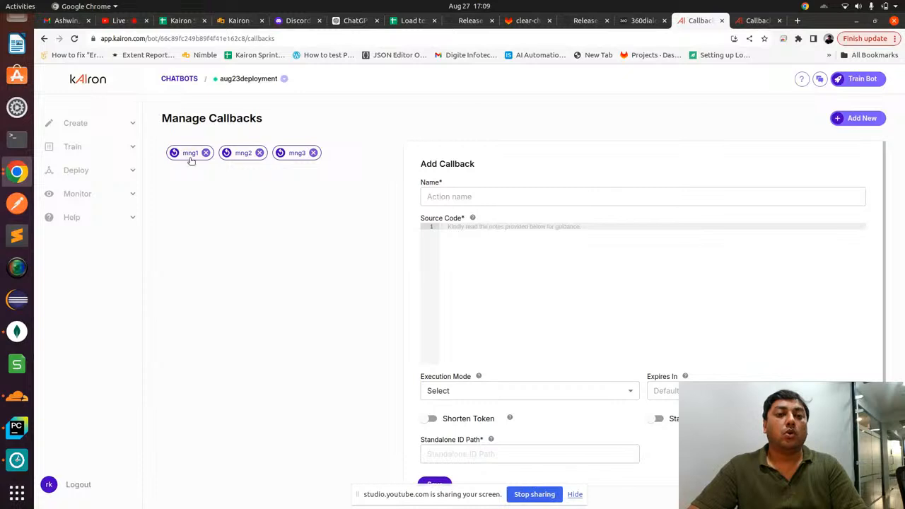
# - Open the callback mng1 and examine its source code from the request headers to the bot response
pyautogui.click(189, 154)
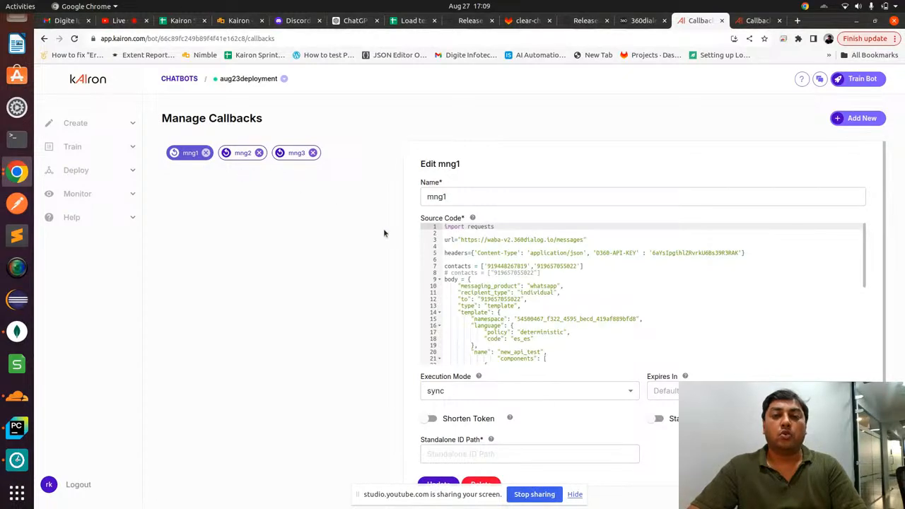
pyautogui.scroll(-3, 542, 273)
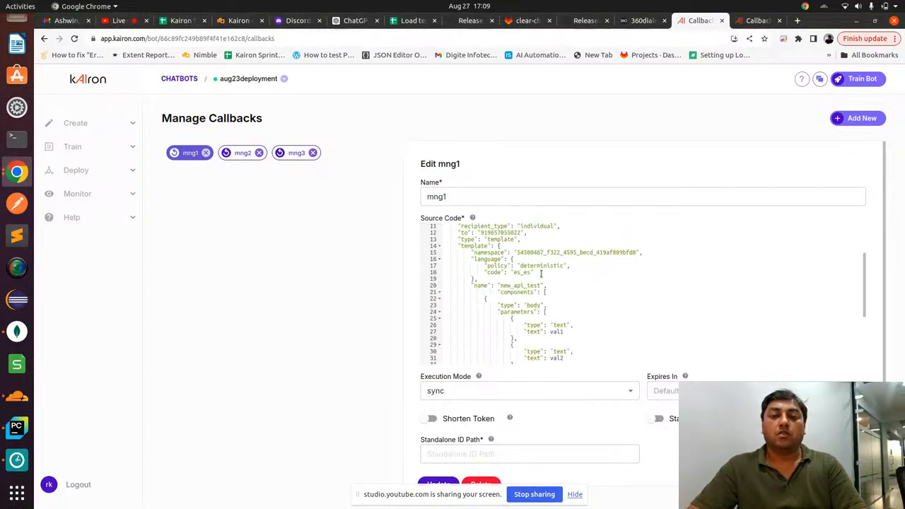
pyautogui.scroll(3, 542, 273)
pyautogui.scroll(-5, 542, 273)
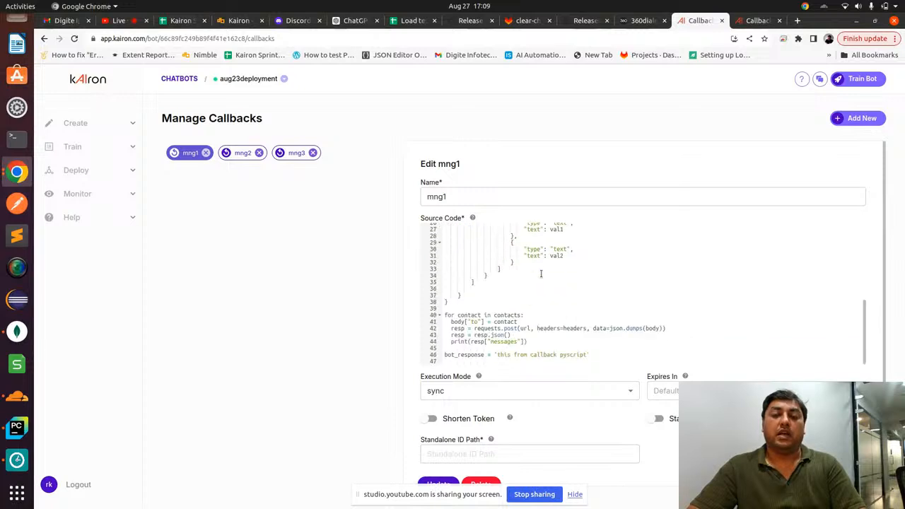
pyautogui.scroll(5, 541, 273)
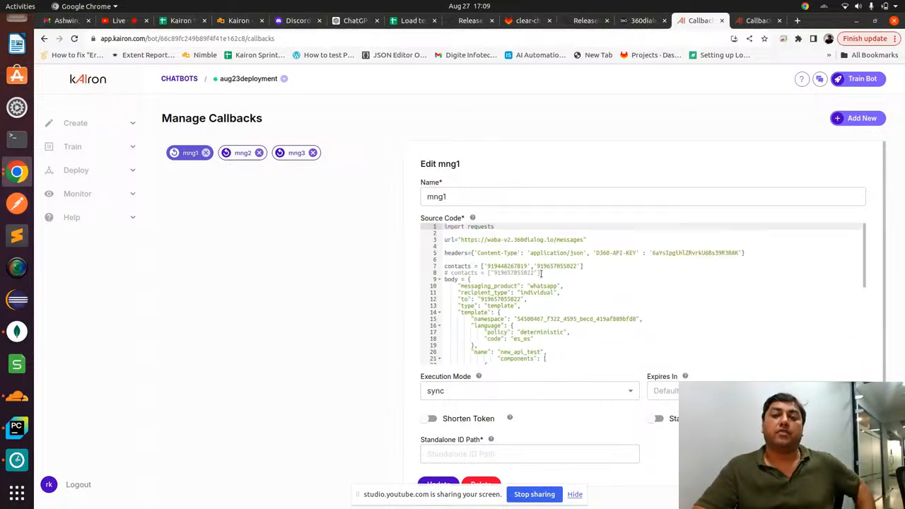
pyautogui.scroll(-1, 541, 273)
pyautogui.scroll(1, 541, 273)
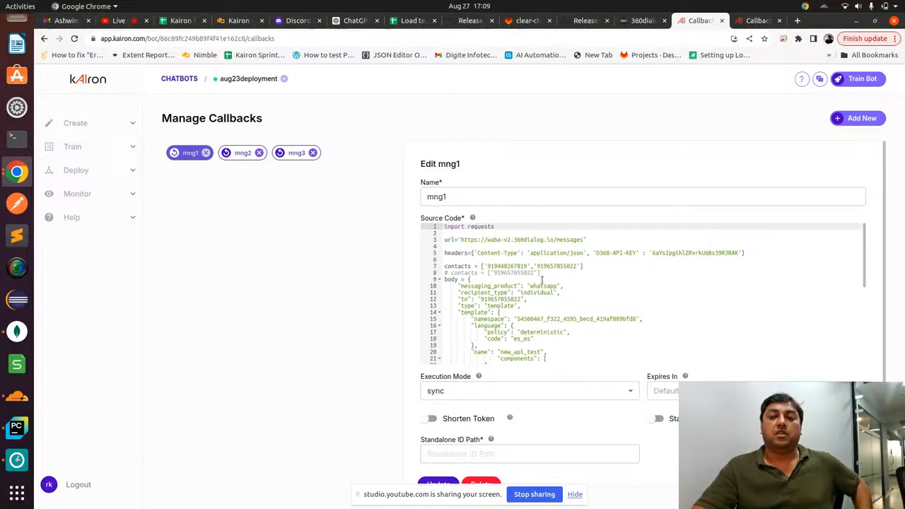
pyautogui.scroll(-5, 521, 290)
pyautogui.scroll(-4, 520, 290)
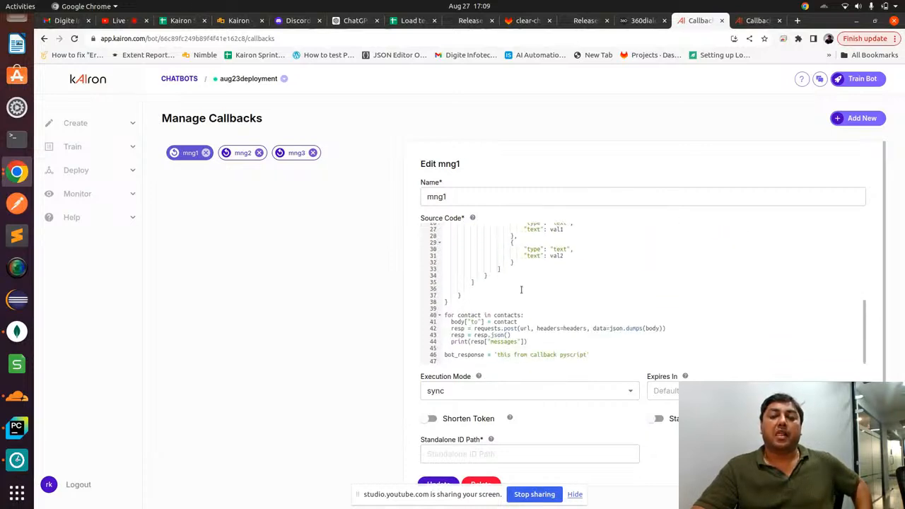
pyautogui.scroll(10, 521, 289)
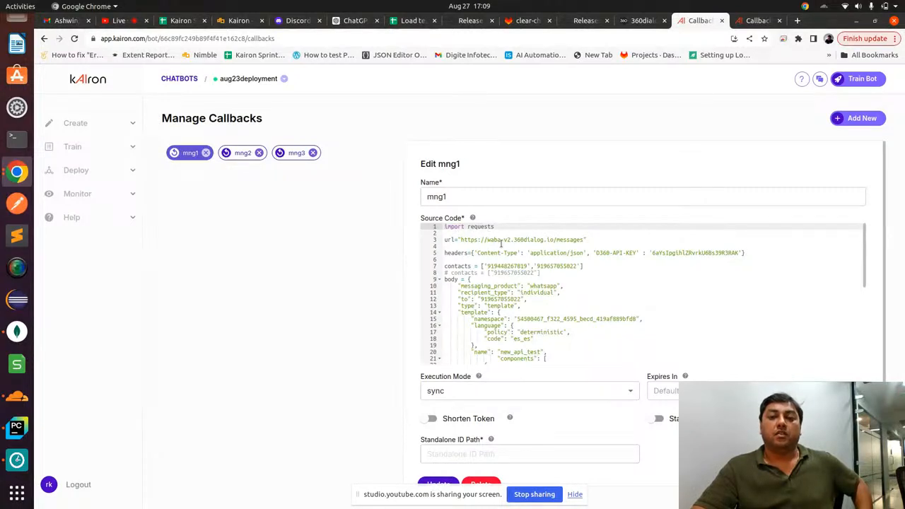
pyautogui.scroll(-9, 487, 272)
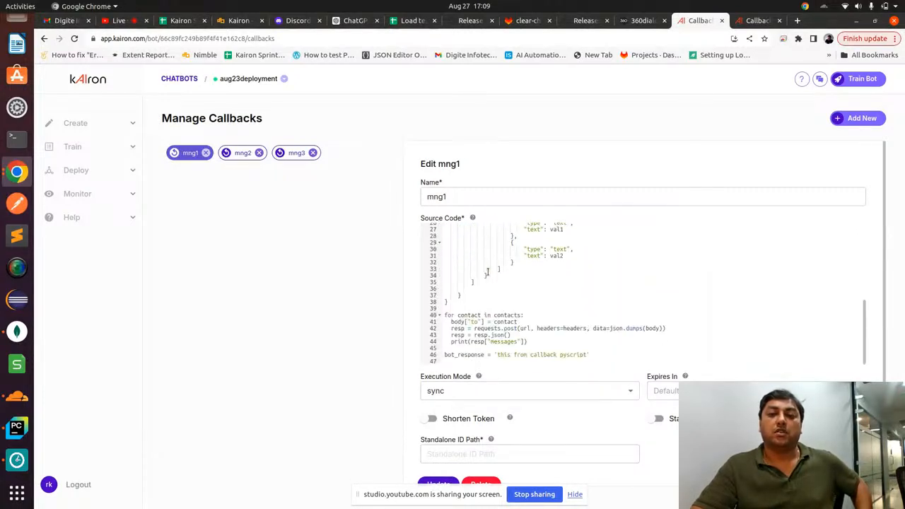
pyautogui.scroll(9, 487, 272)
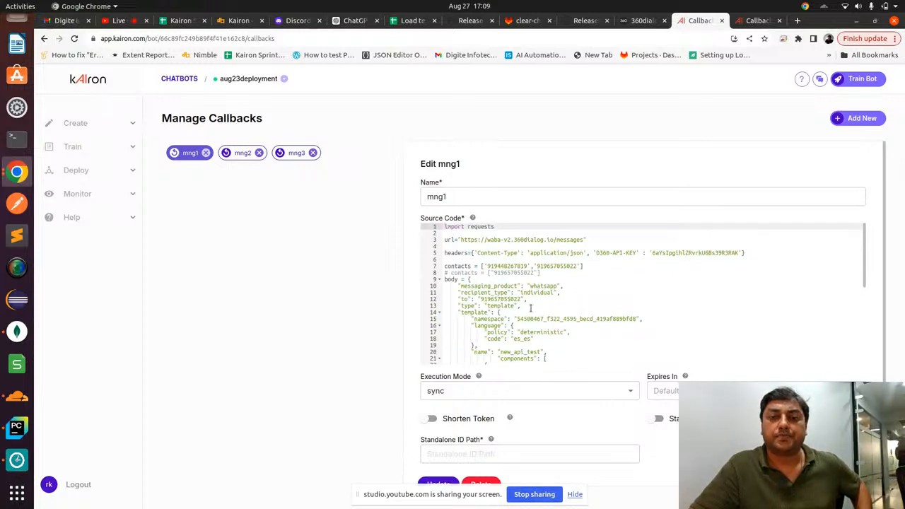
pyautogui.scroll(-6, 530, 307)
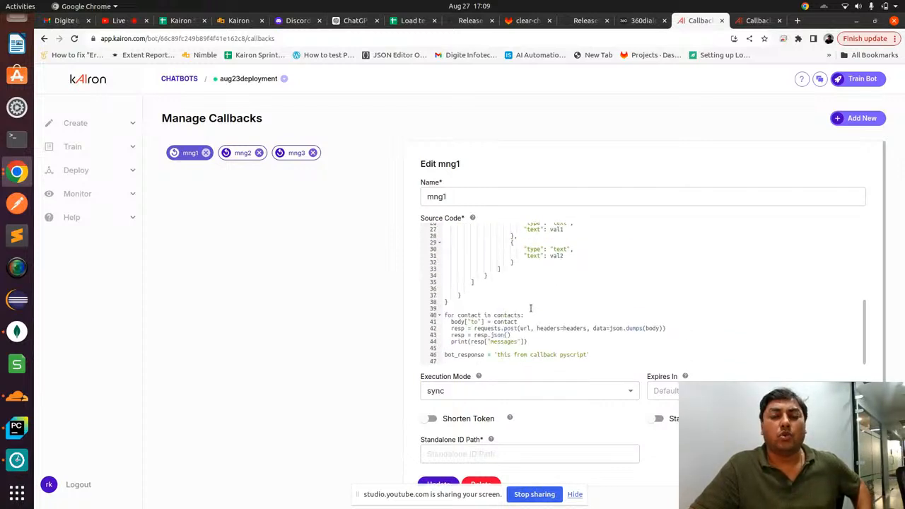
pyautogui.scroll(6, 530, 308)
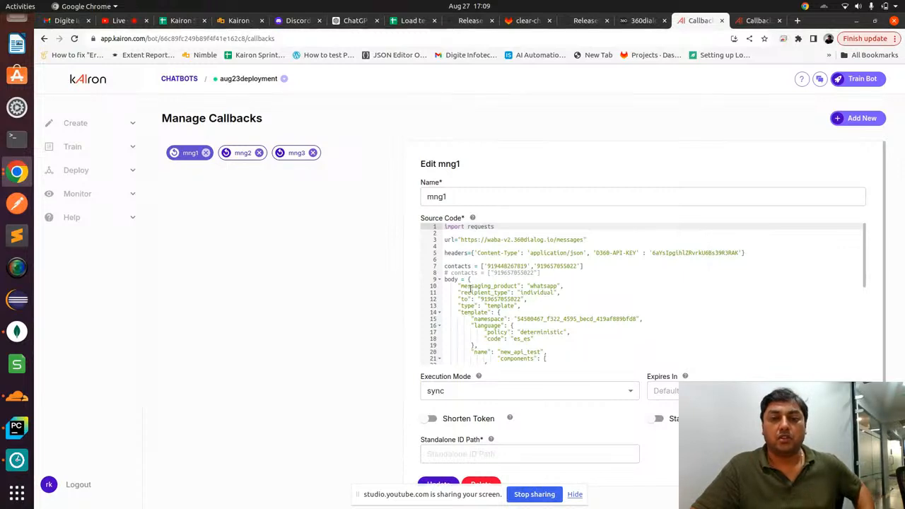
pyautogui.scroll(-2, 469, 287)
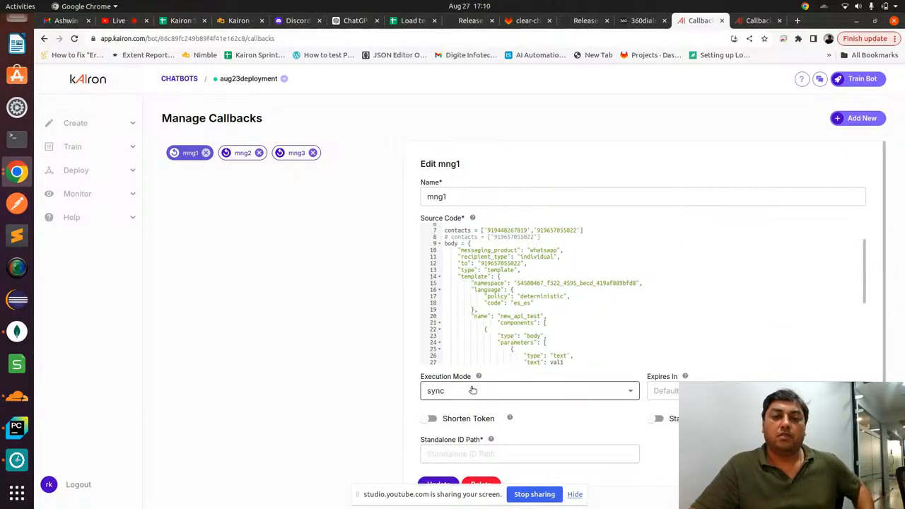
# - Examine the execution mode choices and the expiry setting of callback mng1, keeping the mode on sync
pyautogui.scroll(-3, 469, 388)
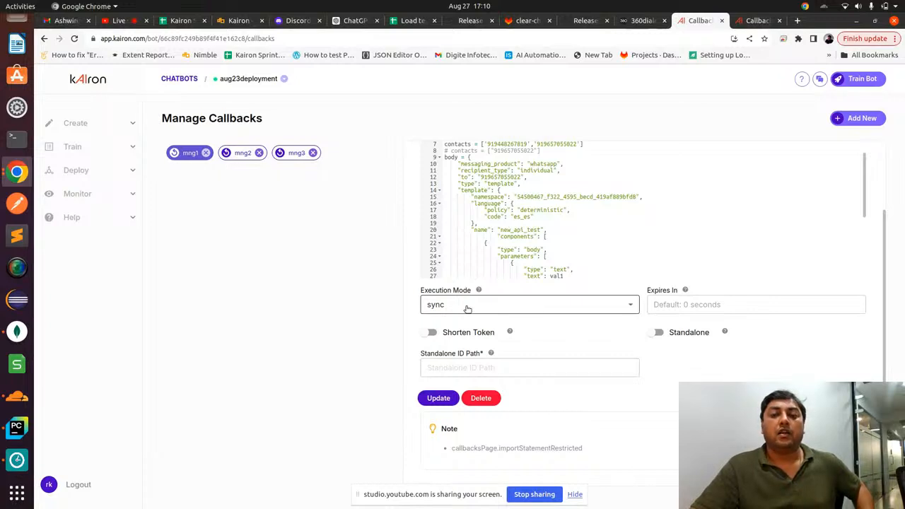
pyautogui.click(467, 308)
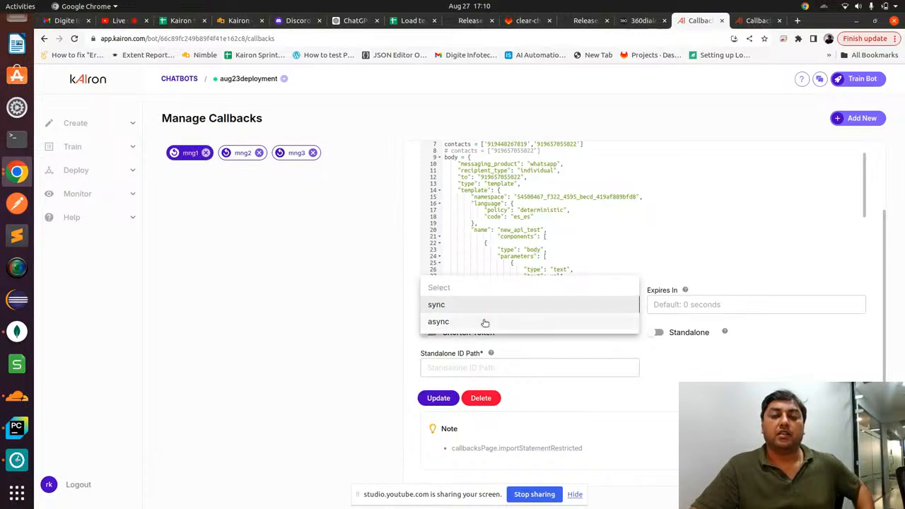
pyautogui.click(594, 304)
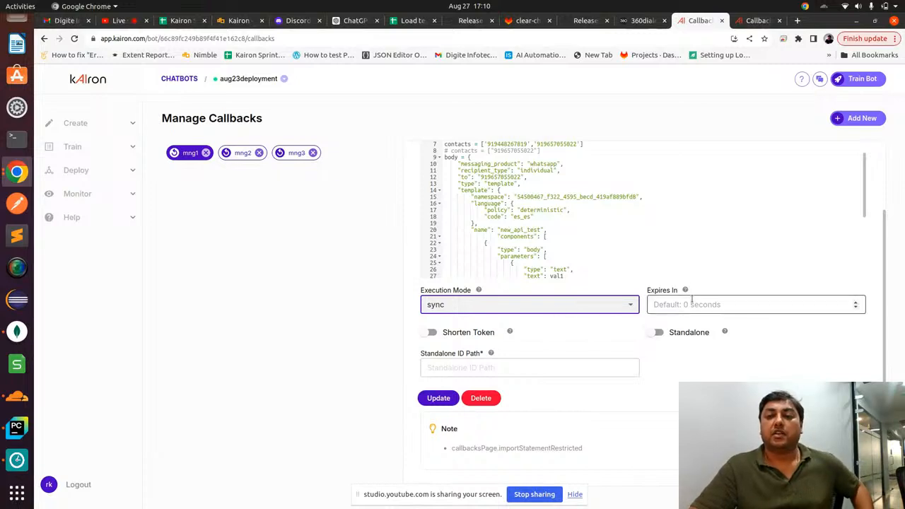
pyautogui.moveTo(685, 290)
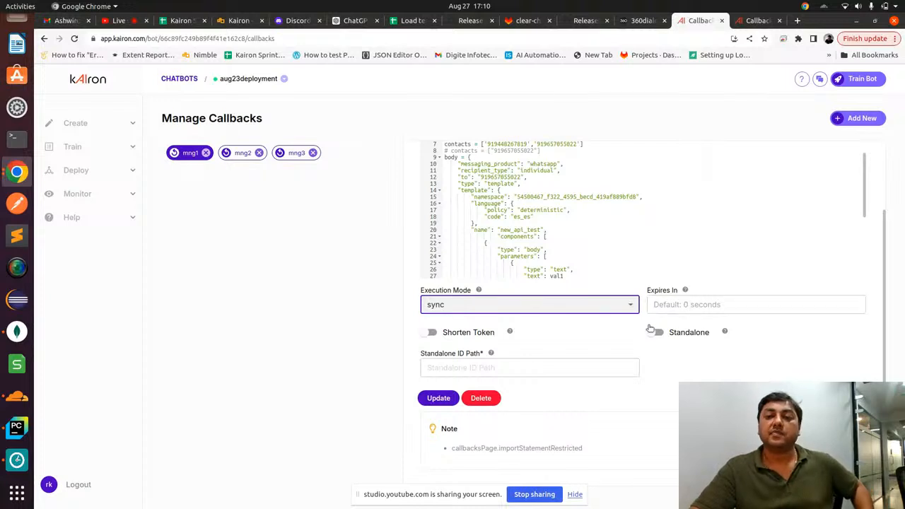
pyautogui.scroll(-2, 628, 277)
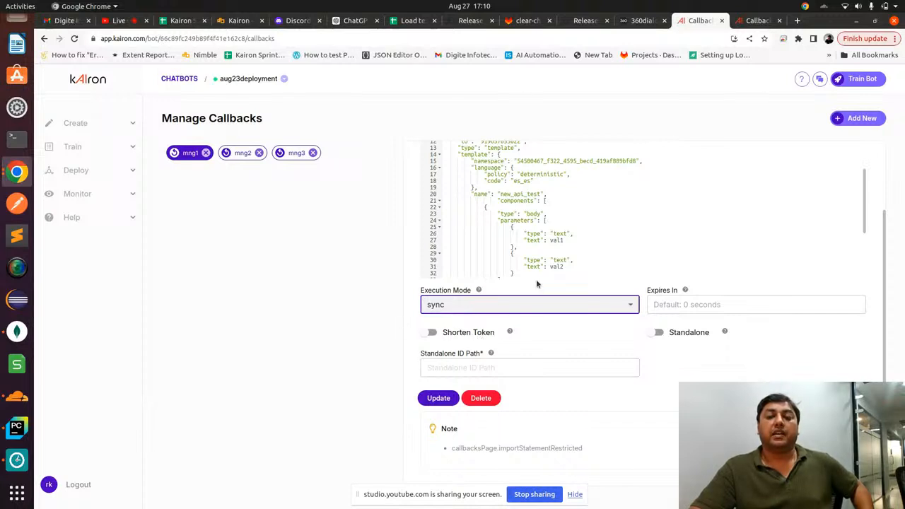
pyautogui.scroll(1, 535, 279)
pyautogui.scroll(-2, 535, 279)
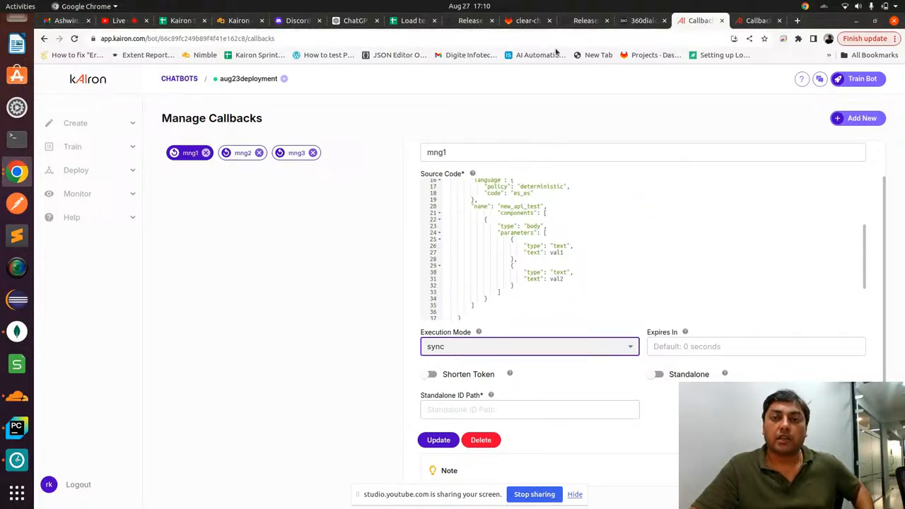
# - Open the bot's action logs in the second Kairon browser tab and inspect the clbk1 entry of 23 Aug 09:15 PM
pyautogui.click(757, 21)
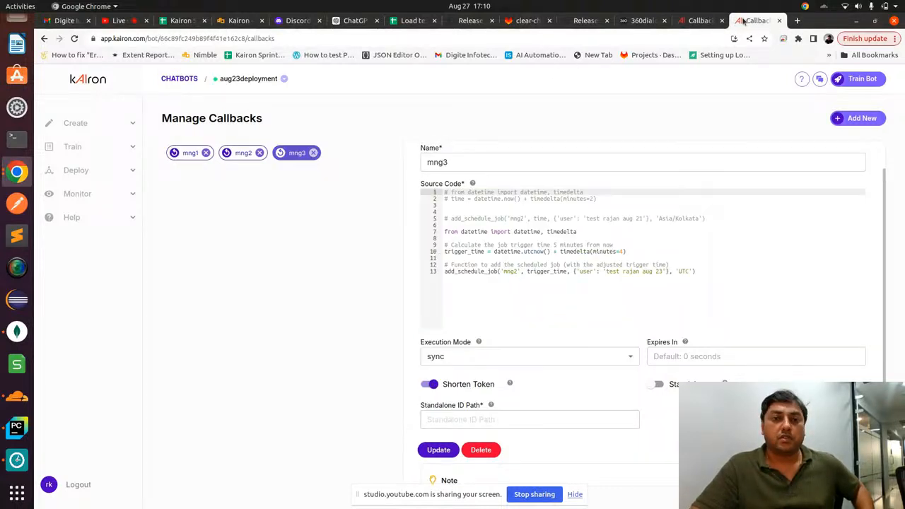
pyautogui.click(78, 195)
pyautogui.click(75, 290)
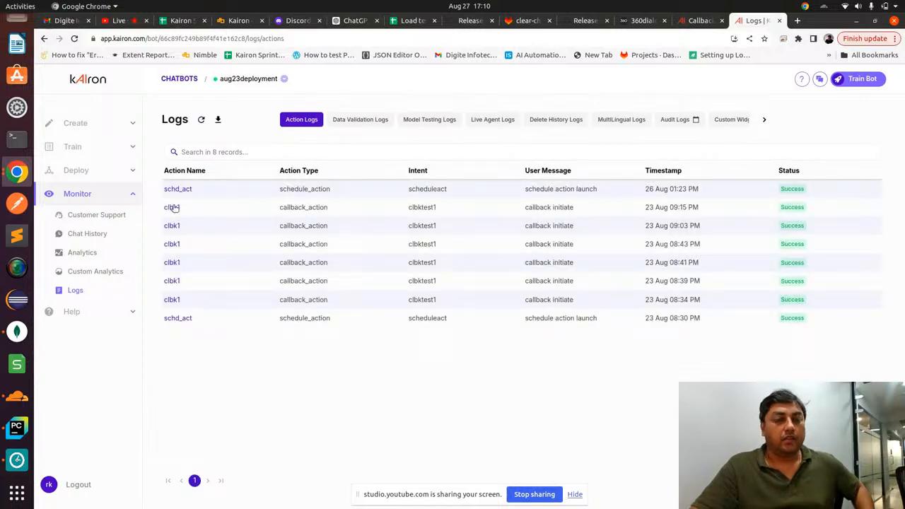
pyautogui.click(173, 207)
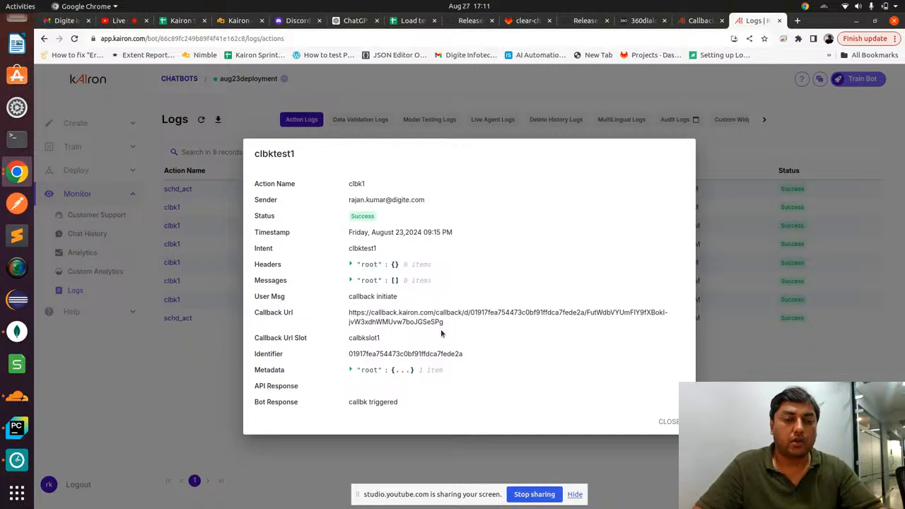
pyautogui.click(193, 307)
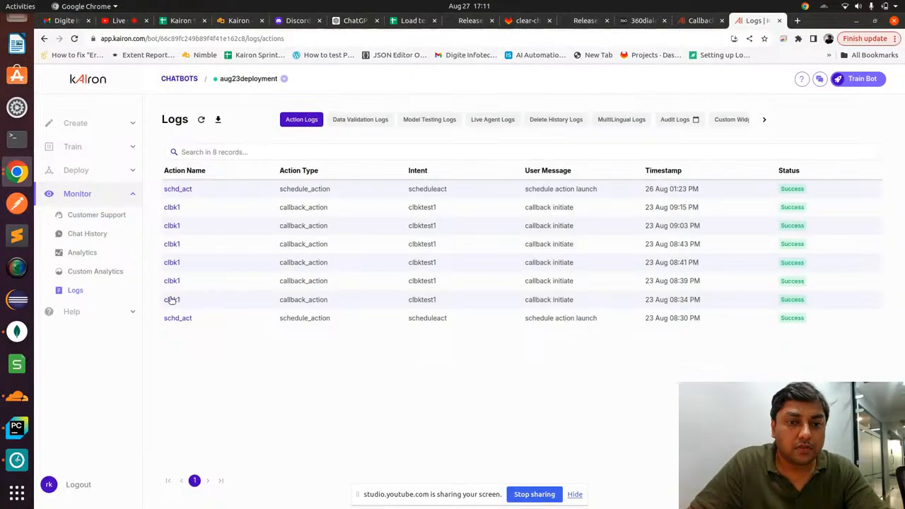
# - Inspect the callback URL in the clbk1 log entry of 23 Aug 08:34 PM, then close its details
pyautogui.click(172, 300)
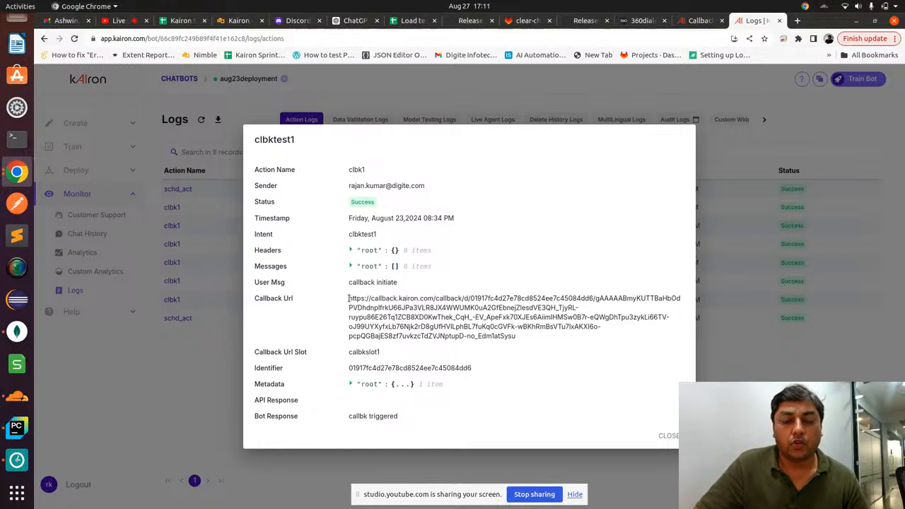
pyautogui.moveTo(347, 297); pyautogui.dragTo(530, 340)
pyautogui.click(515, 337)
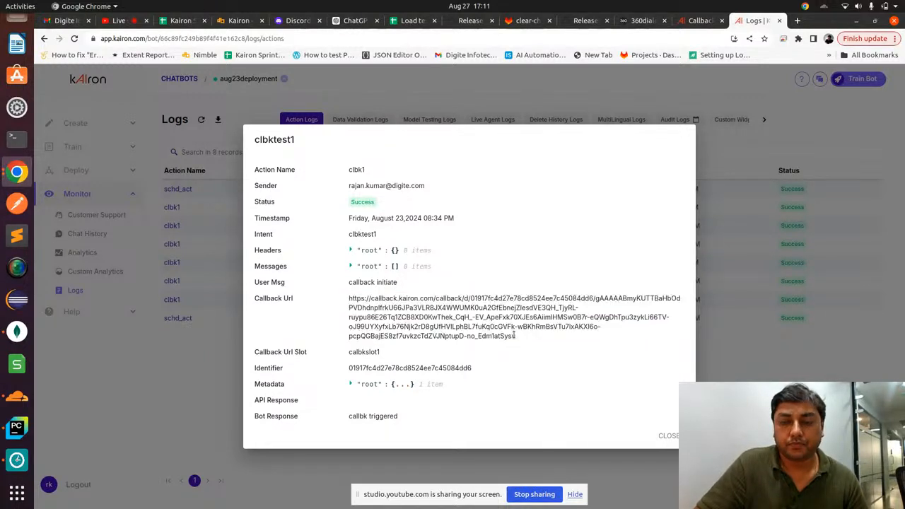
pyautogui.click(667, 437)
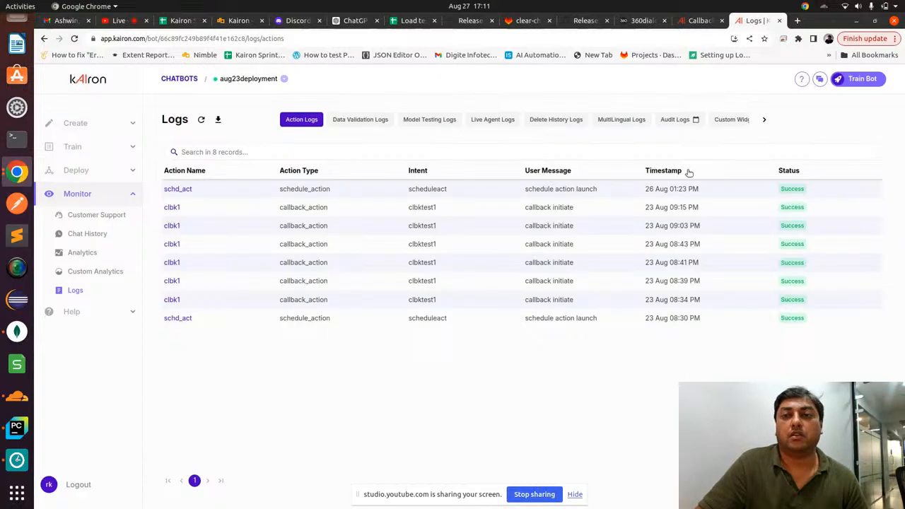
# - Return to callback mng1 in the other browser tab and review its token, standalone and source code settings
pyautogui.click(699, 23)
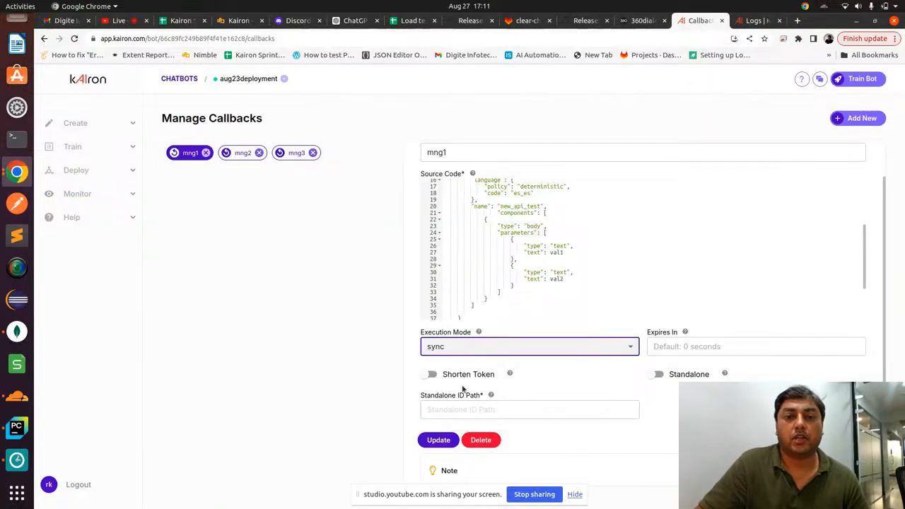
pyautogui.scroll(-1, 537, 401)
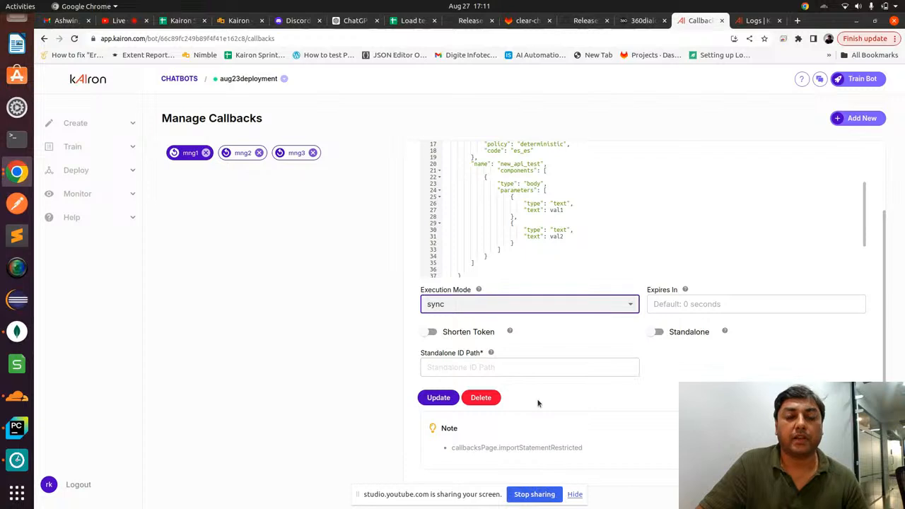
pyautogui.scroll(2, 537, 403)
pyautogui.scroll(-2, 538, 402)
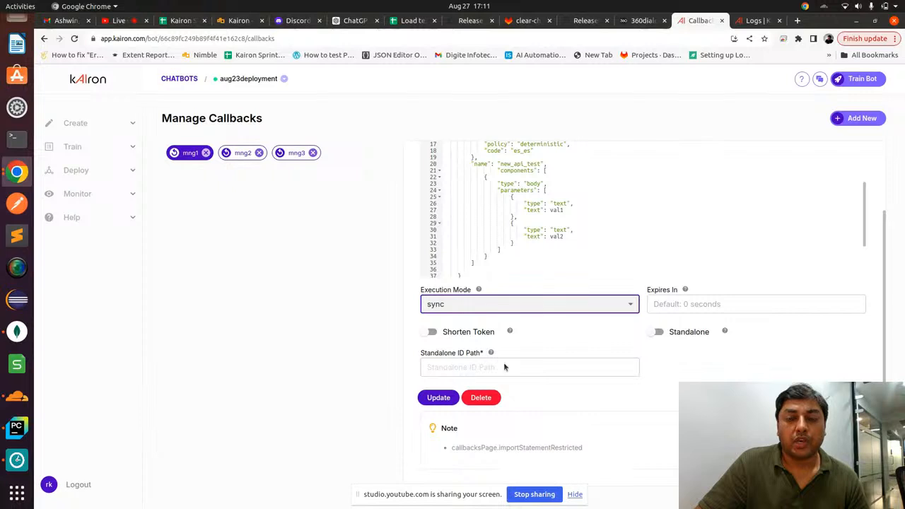
pyautogui.scroll(2, 586, 304)
pyautogui.scroll(-2, 588, 300)
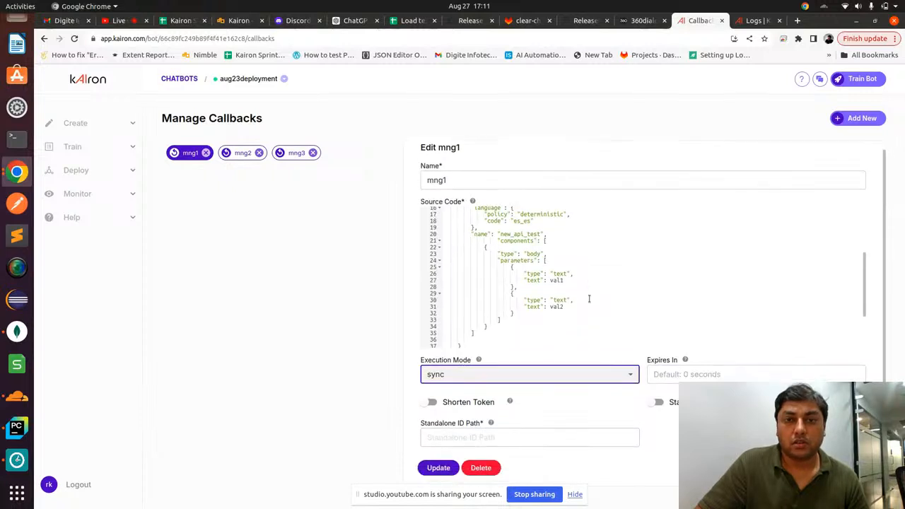
pyautogui.scroll(1, 591, 301)
pyautogui.scroll(2, 591, 298)
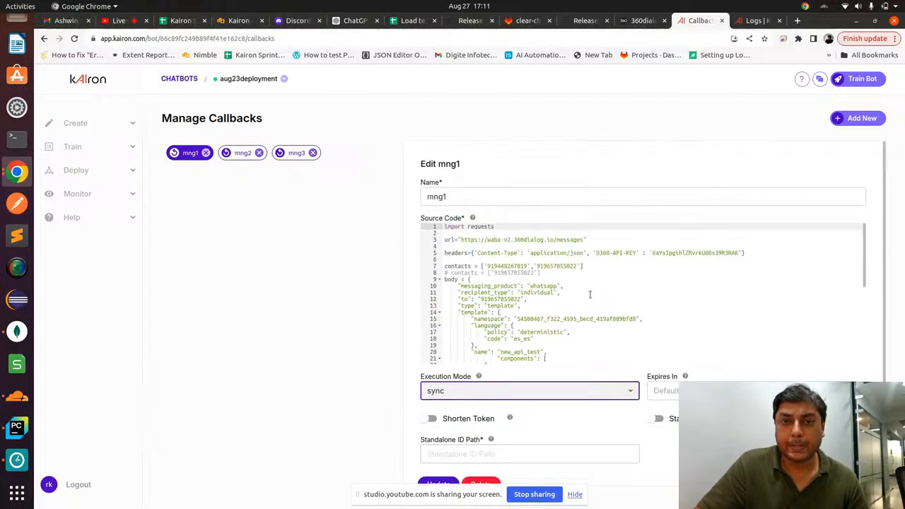
# - Turn on the Standalone option for callback mng1 and review the Standalone ID Path setting
pyautogui.scroll(-4, 589, 294)
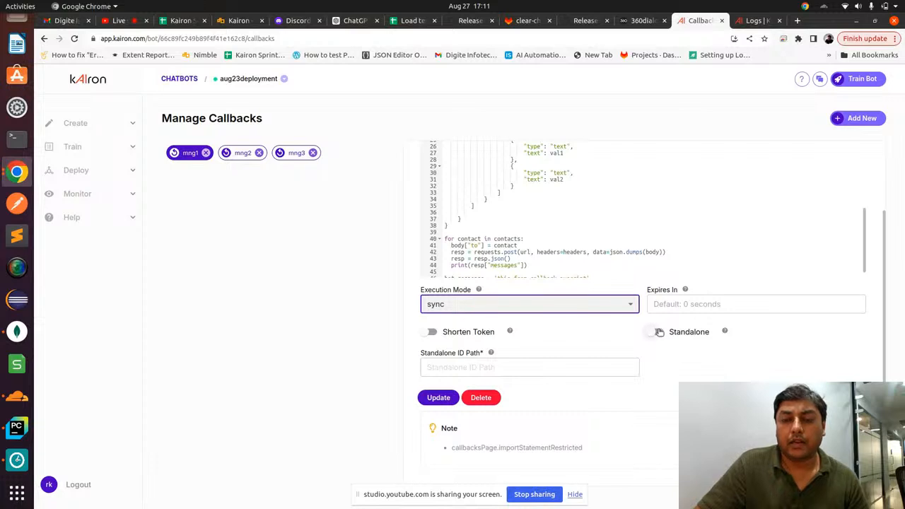
pyautogui.click(659, 332)
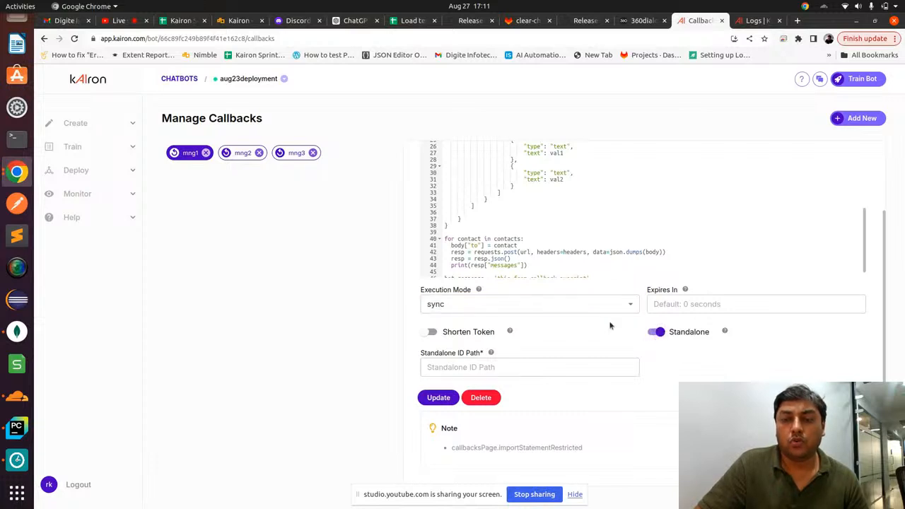
pyautogui.scroll(2, 608, 322)
pyautogui.scroll(-2, 606, 323)
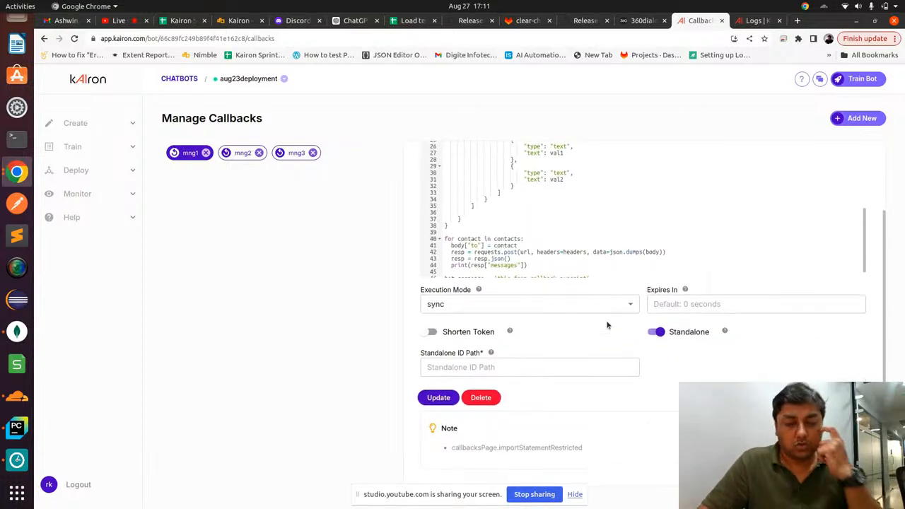
pyautogui.scroll(1, 608, 323)
pyautogui.scroll(1, 608, 322)
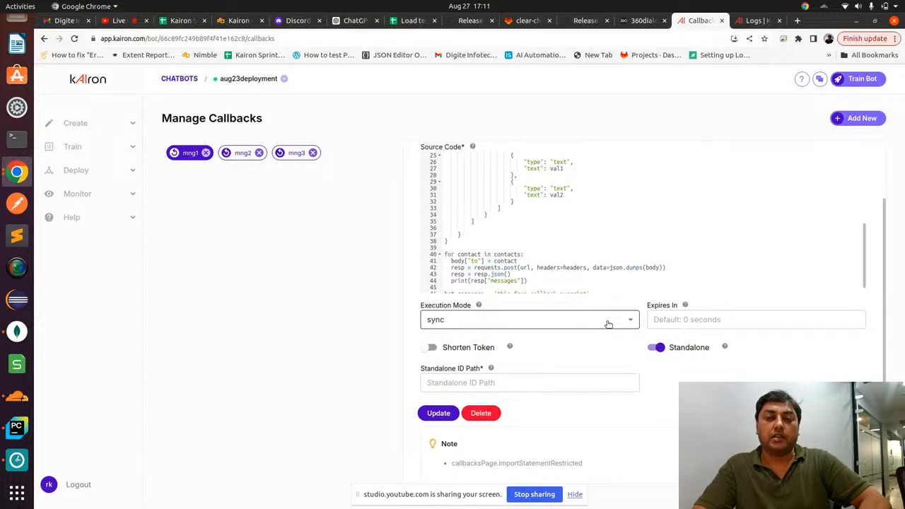
pyautogui.scroll(-1, 606, 322)
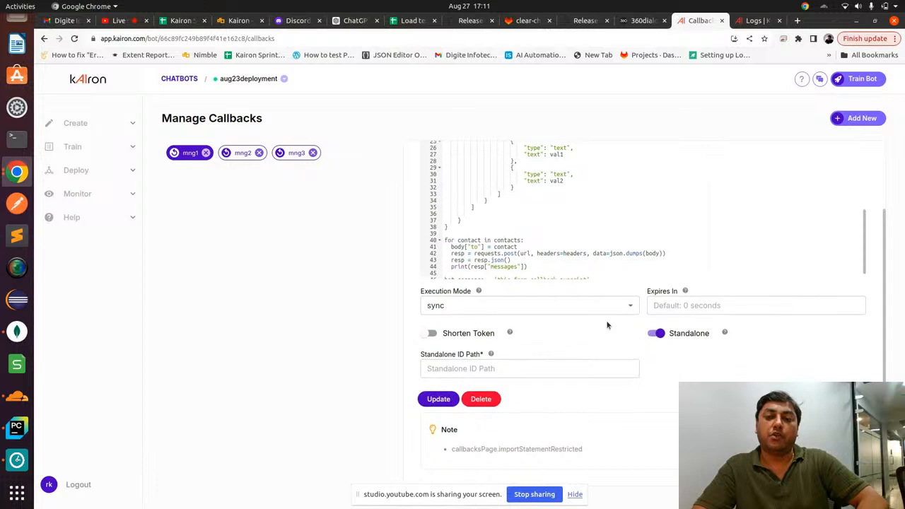
# - Review the Standalone option and the empty Standalone ID Path field in callback mng1's settings
pyautogui.scroll(1, 606, 322)
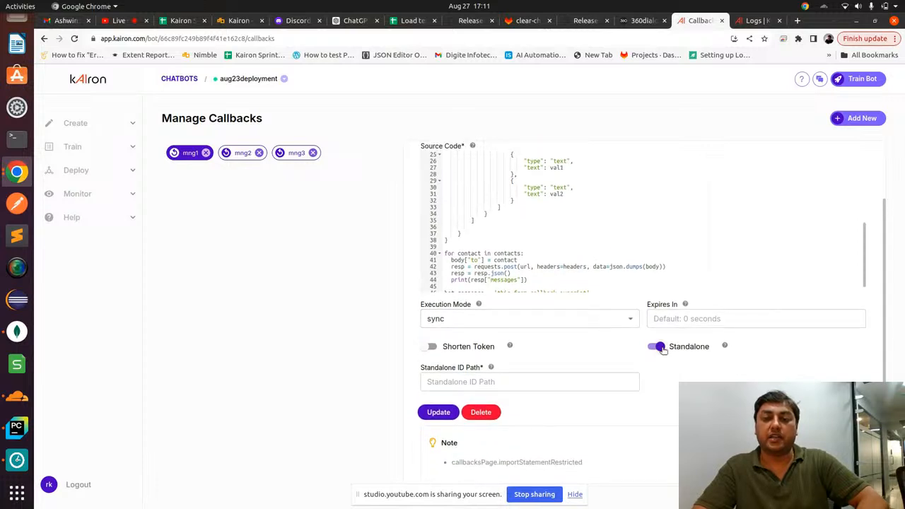
pyautogui.scroll(-1, 521, 359)
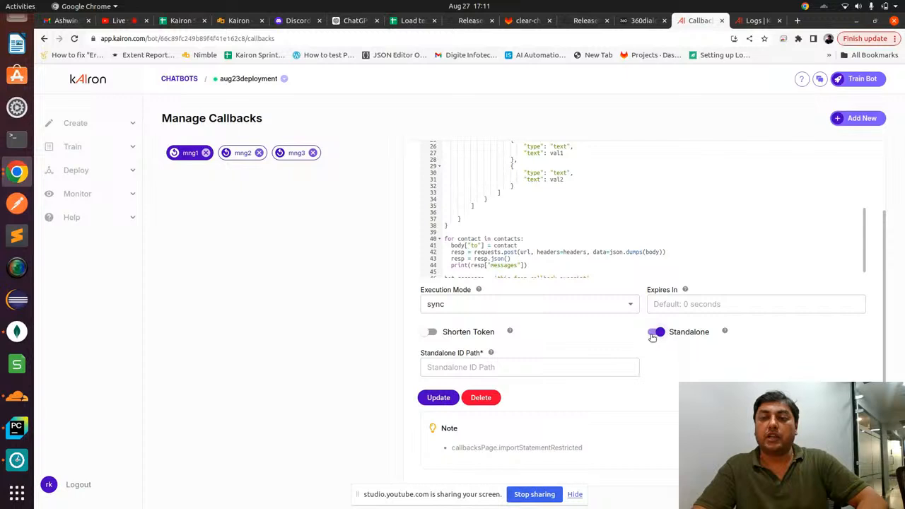
pyautogui.click(463, 365)
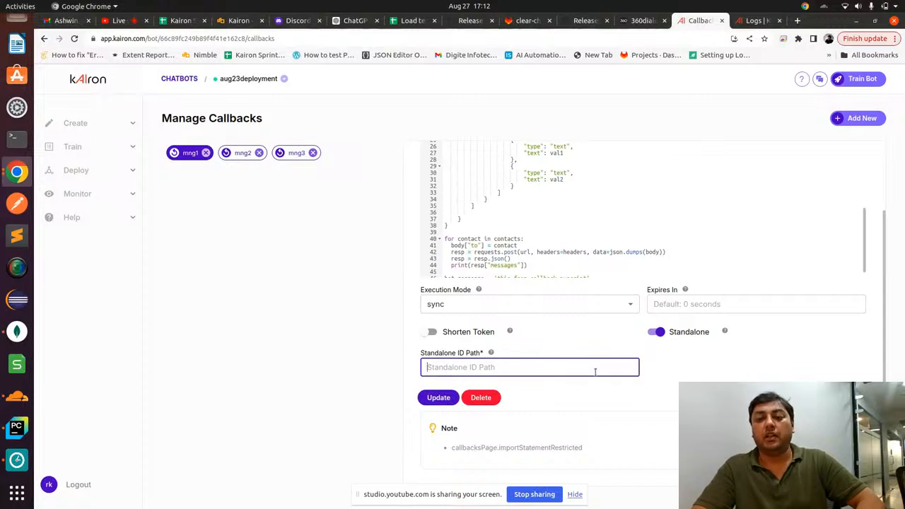
pyautogui.scroll(1, 593, 374)
pyautogui.scroll(-1, 592, 374)
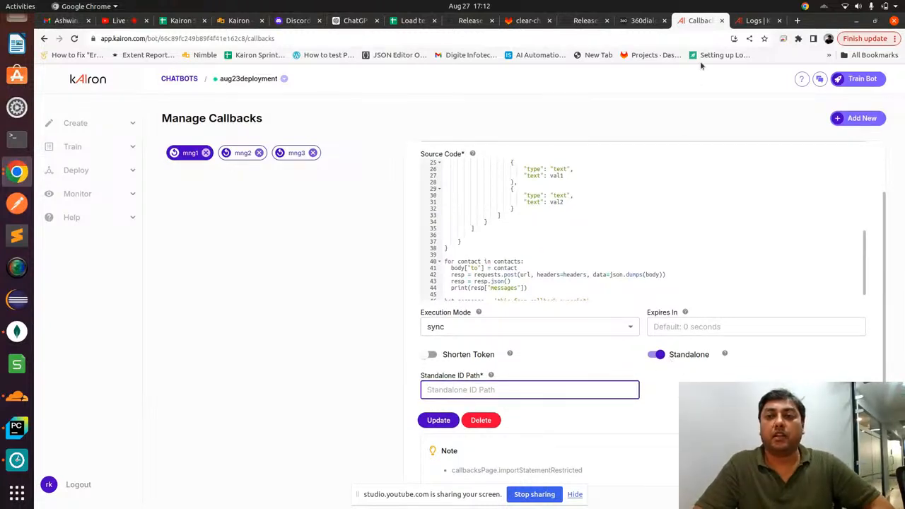
# - Highlight the Identifier value in the clbk1 action log entry of 23 Aug 09:15 PM, then close its details
pyautogui.click(754, 21)
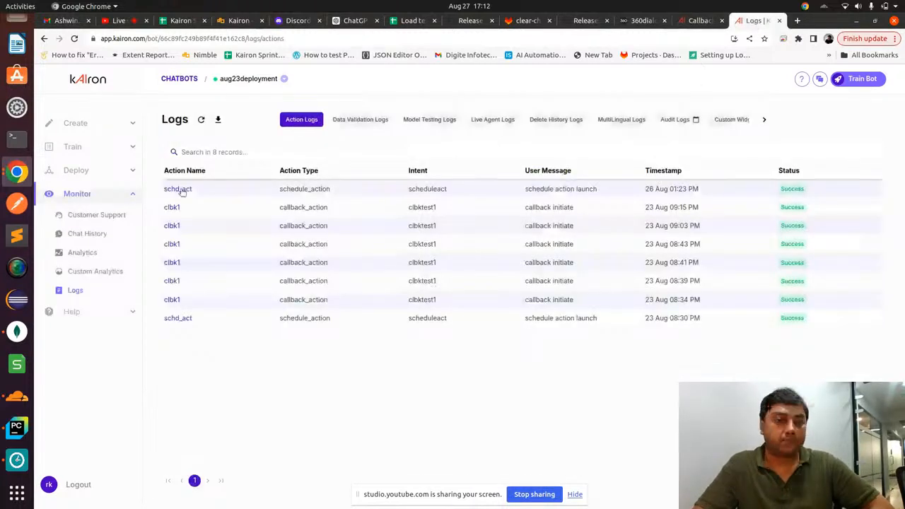
pyautogui.click(171, 208)
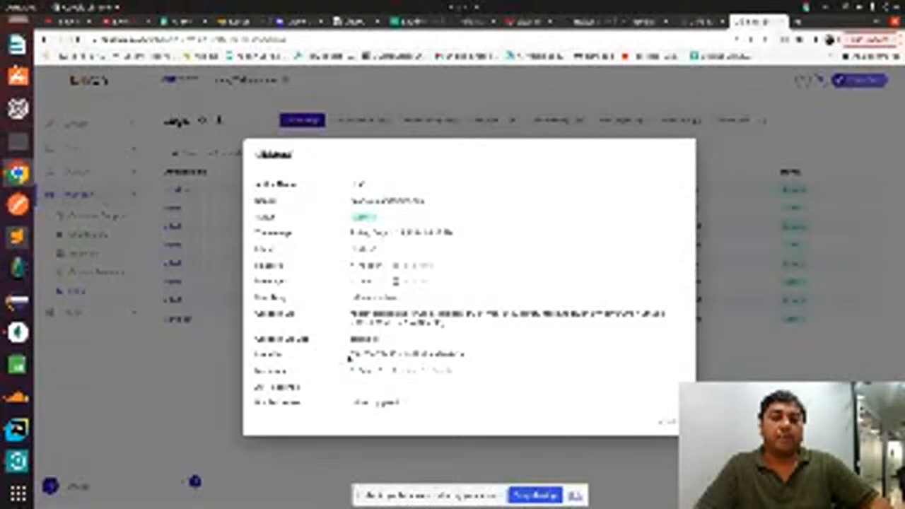
pyautogui.moveTo(348, 358); pyautogui.dragTo(482, 358)
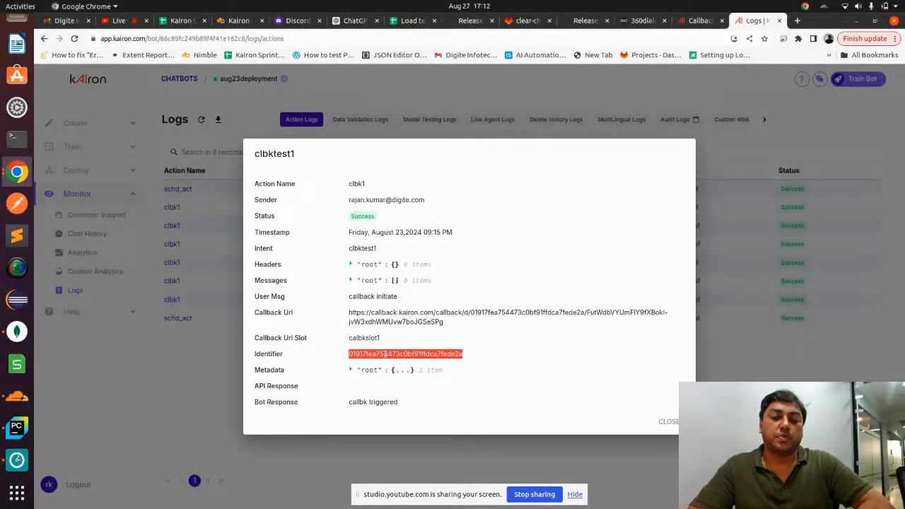
pyautogui.click(672, 421)
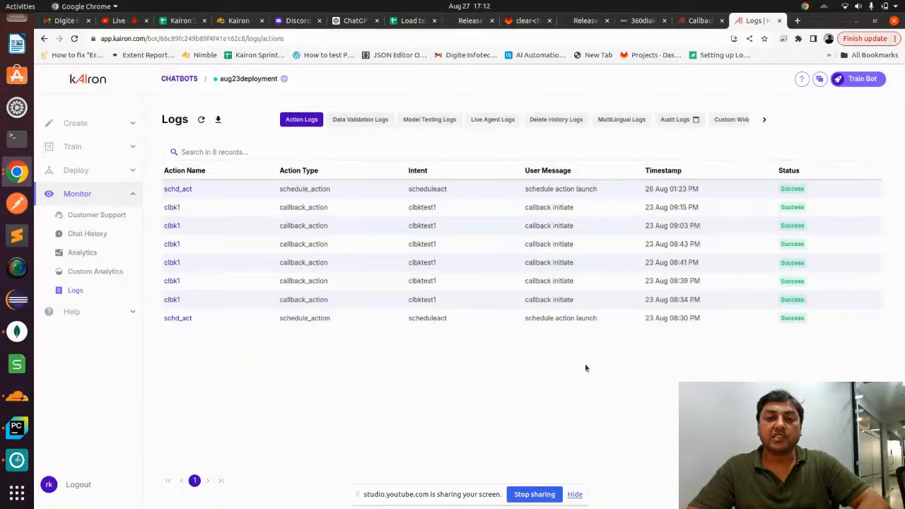
# - Go back from the mng1 callback page to the components, open callback action clbk1 and view its selectable callback names
pyautogui.click(698, 21)
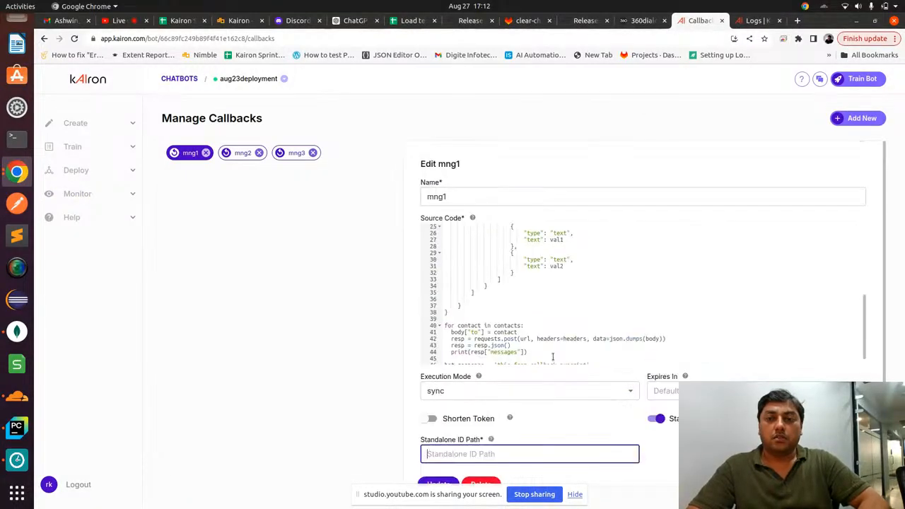
pyautogui.scroll(-2, 553, 355)
pyautogui.scroll(2, 553, 355)
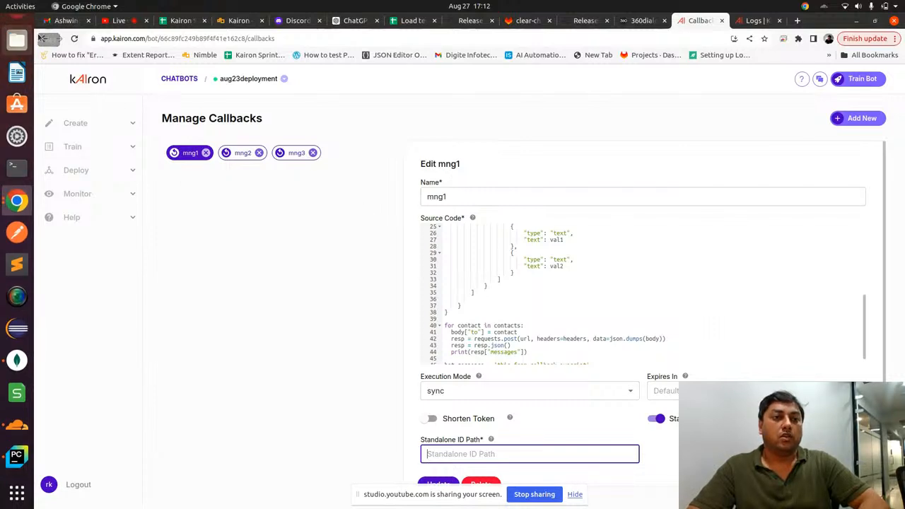
pyautogui.click(45, 39)
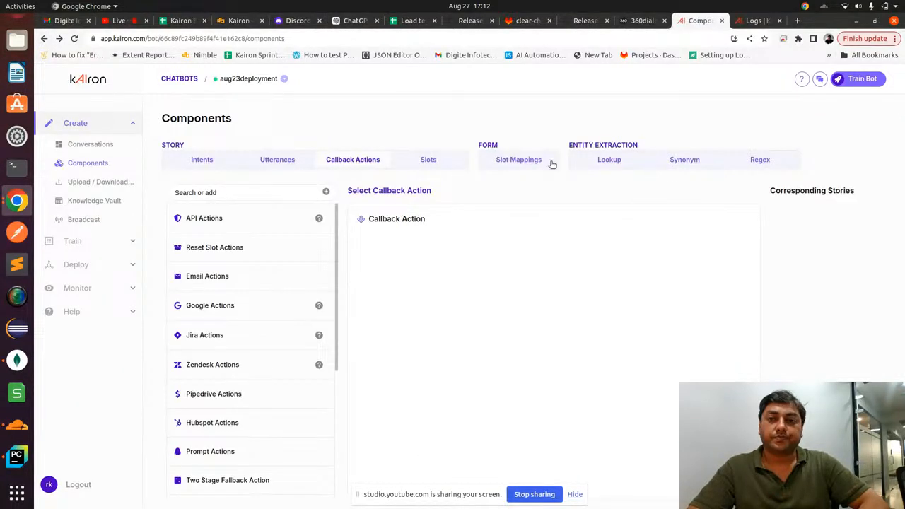
pyautogui.scroll(-3, 244, 352)
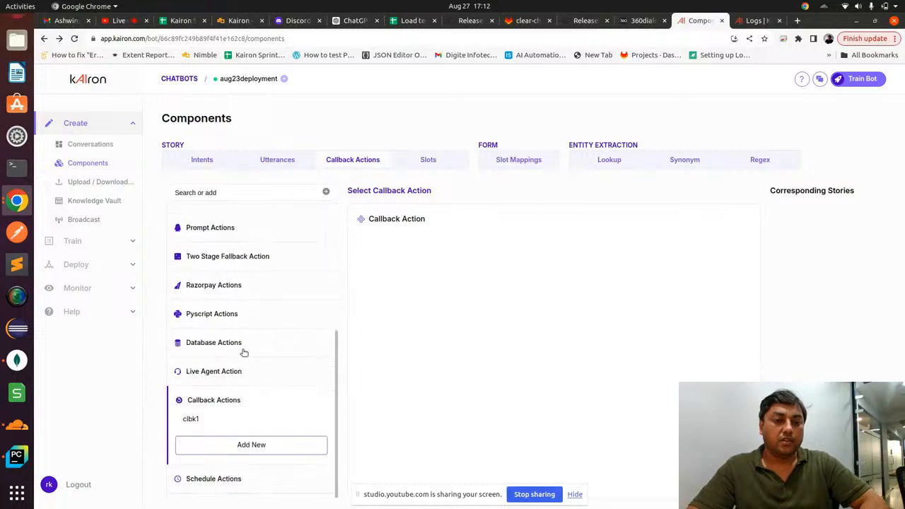
pyautogui.click(195, 420)
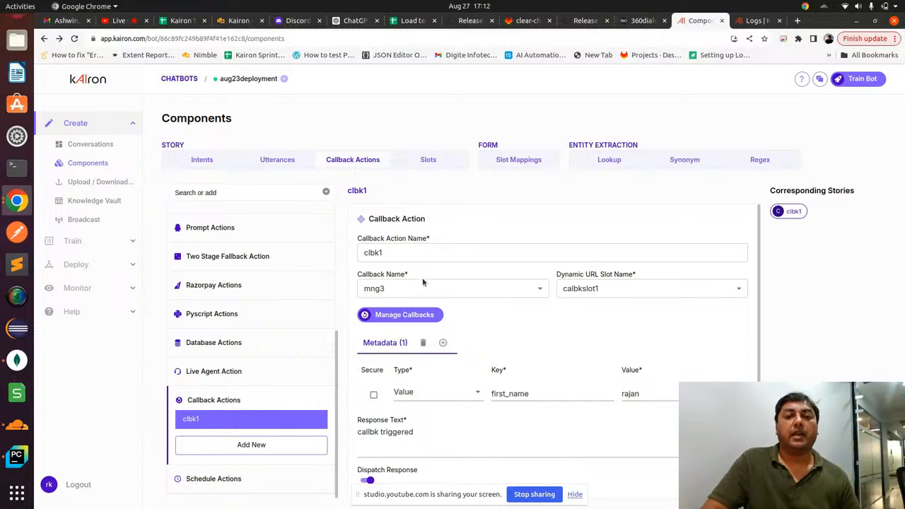
pyautogui.click(413, 287)
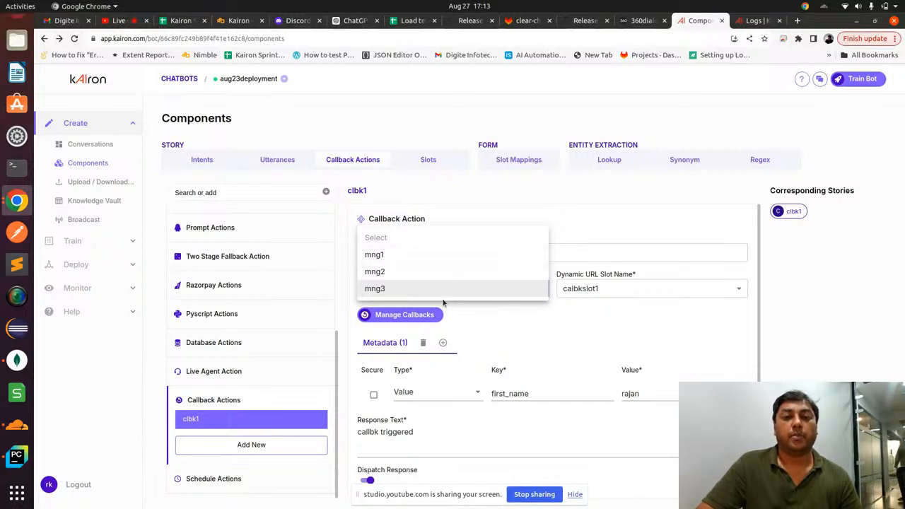
pyautogui.click(524, 327)
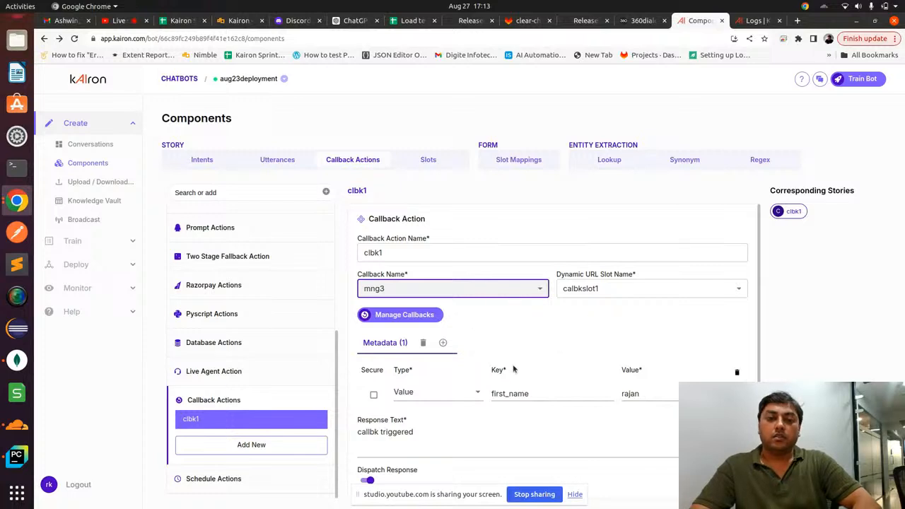
# - Add a second metadata row to callback action clbk1 and view its available types without choosing one
pyautogui.scroll(-1, 513, 369)
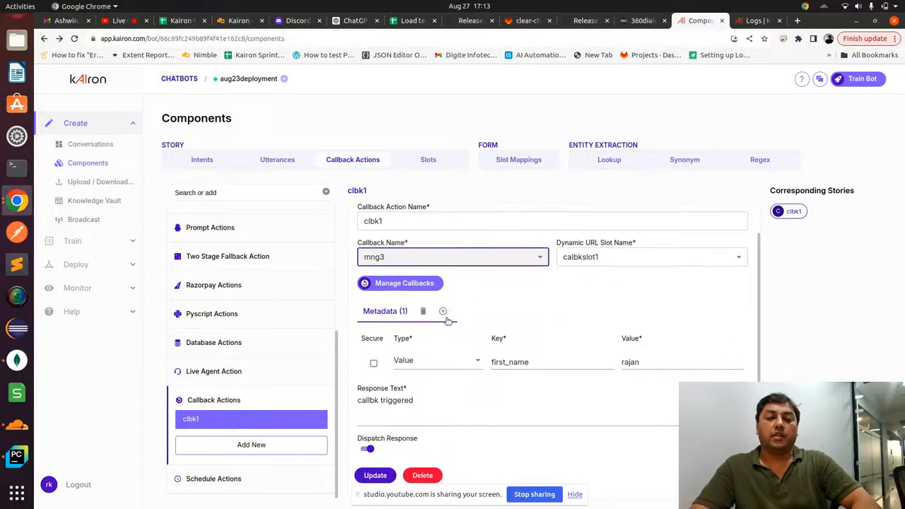
pyautogui.click(443, 312)
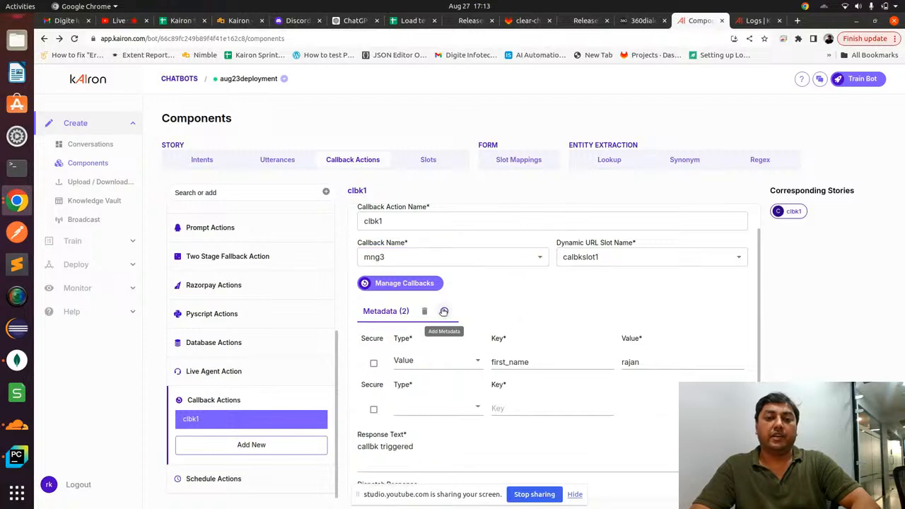
pyautogui.click(467, 411)
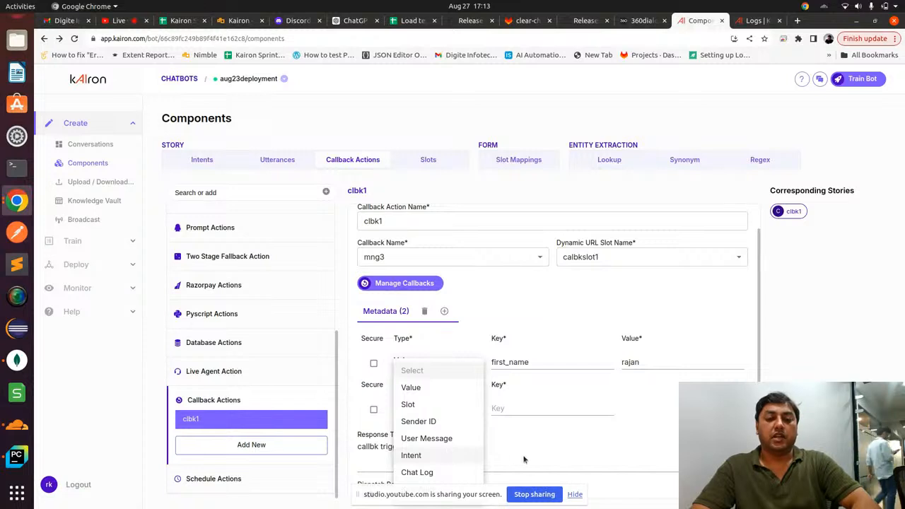
pyautogui.click(537, 467)
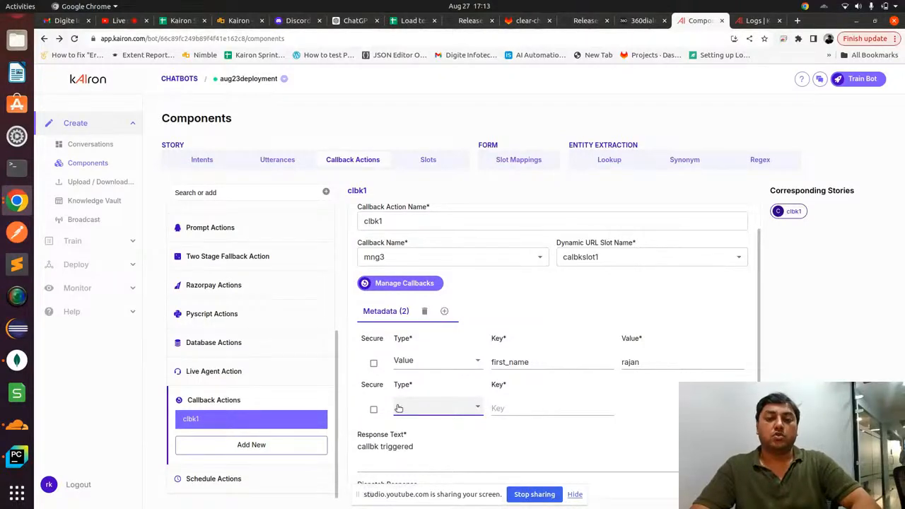
# - Expand the metadata in the clbk1 action log entry of 23 Aug 09:15 PM, then close its details
pyautogui.click(749, 21)
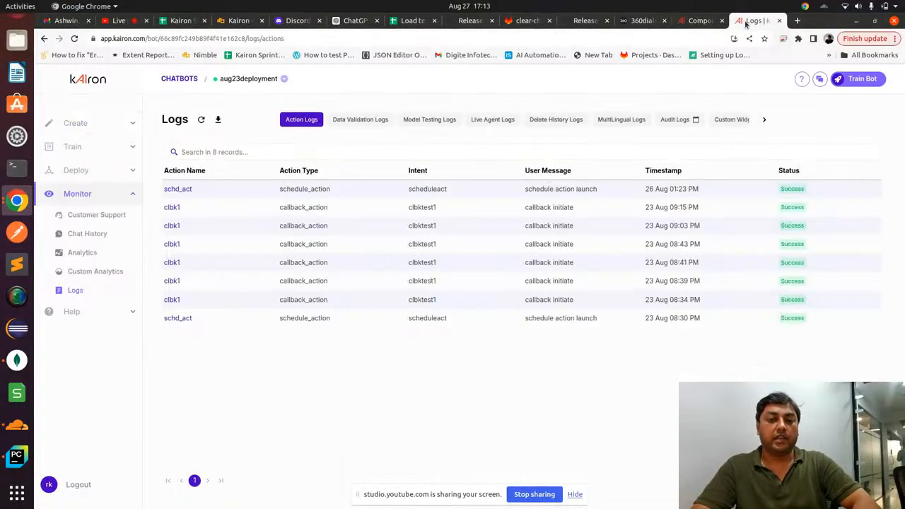
pyautogui.click(175, 209)
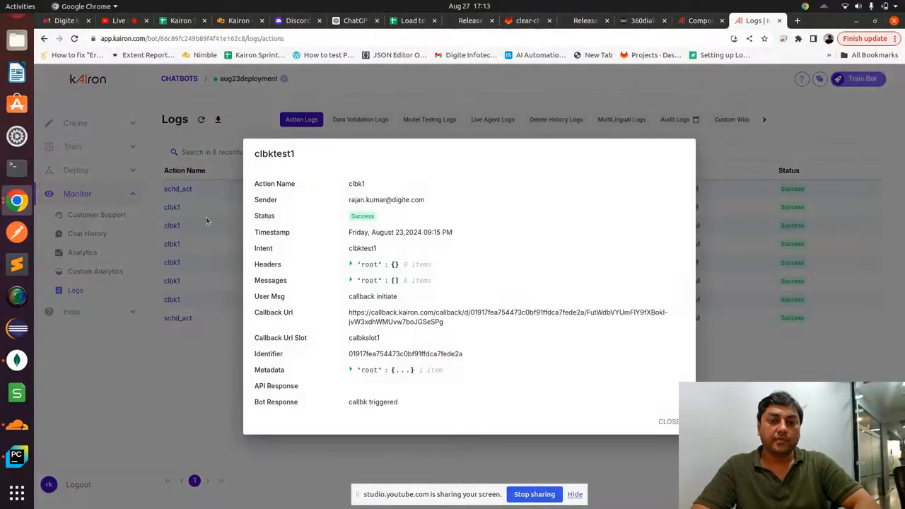
pyautogui.click(351, 369)
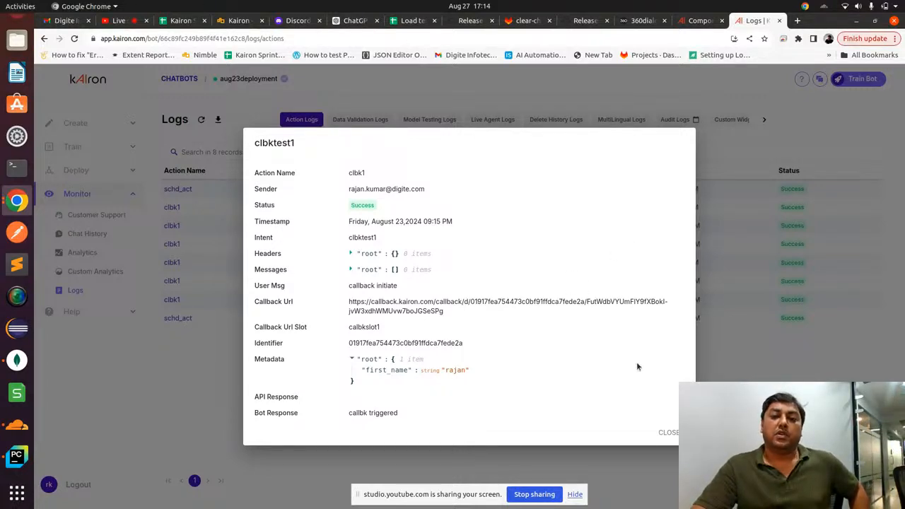
pyautogui.click(669, 432)
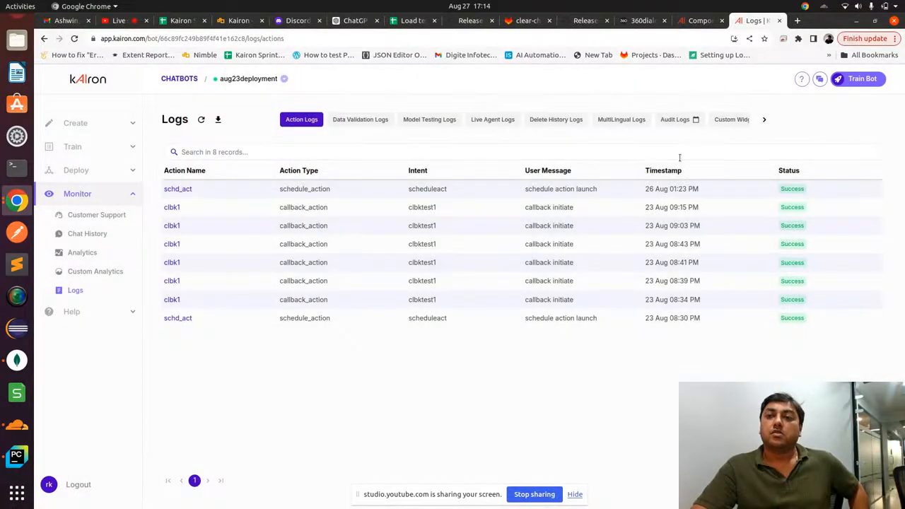
# - Return to callback action clbk1 in the other browser tab and review its Response Text and remaining settings
pyautogui.click(696, 21)
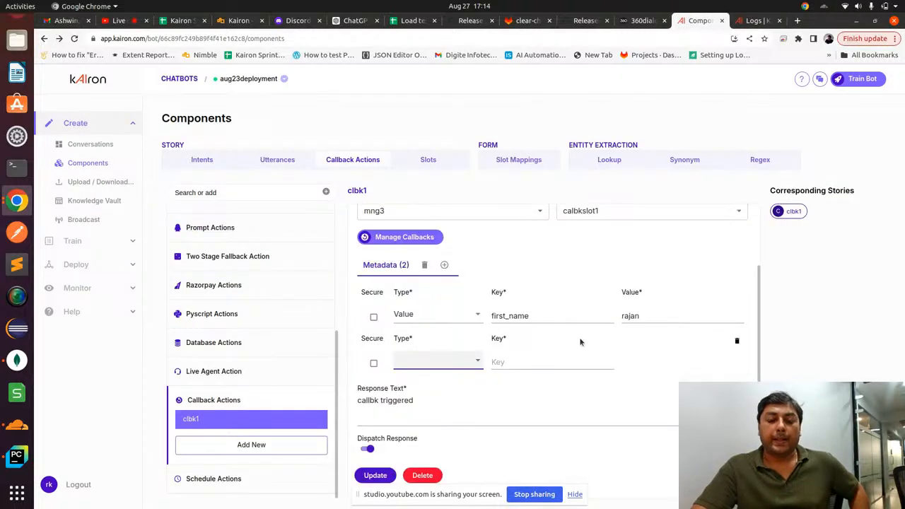
pyautogui.tripleClick(386, 389)
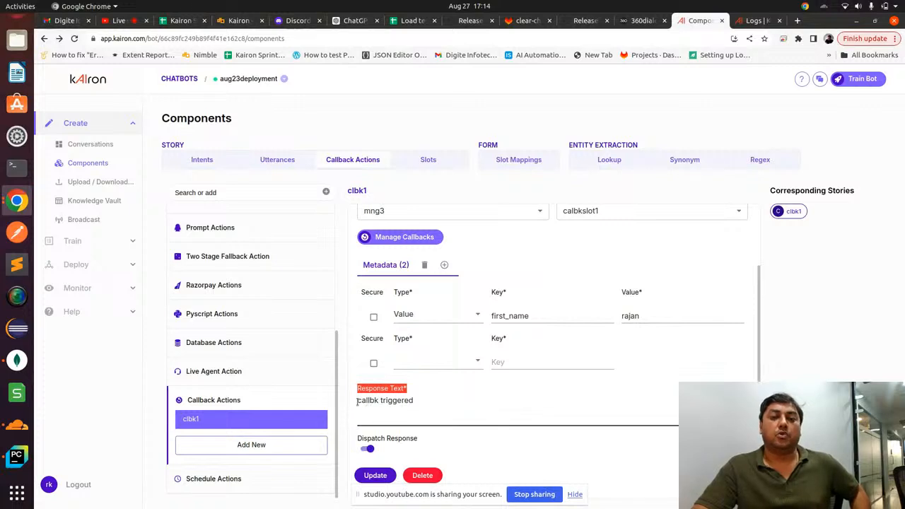
pyautogui.moveTo(359, 402)
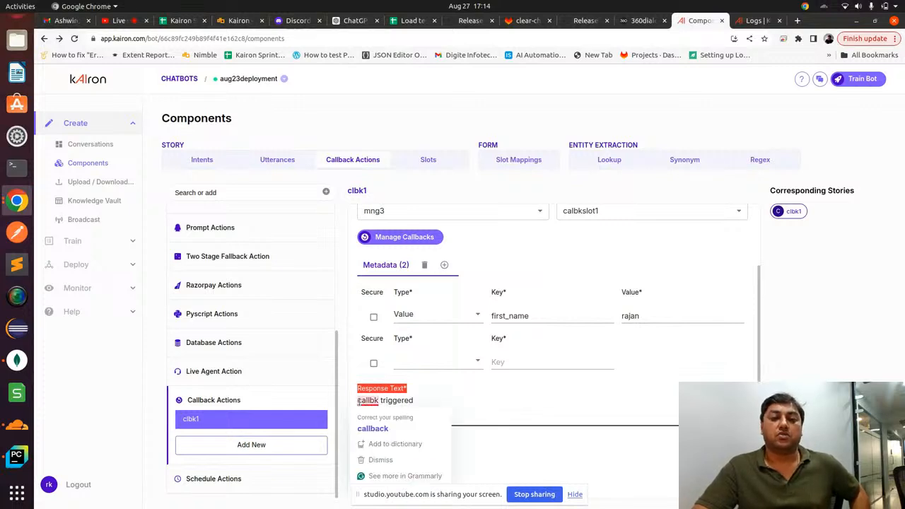
pyautogui.click(486, 404)
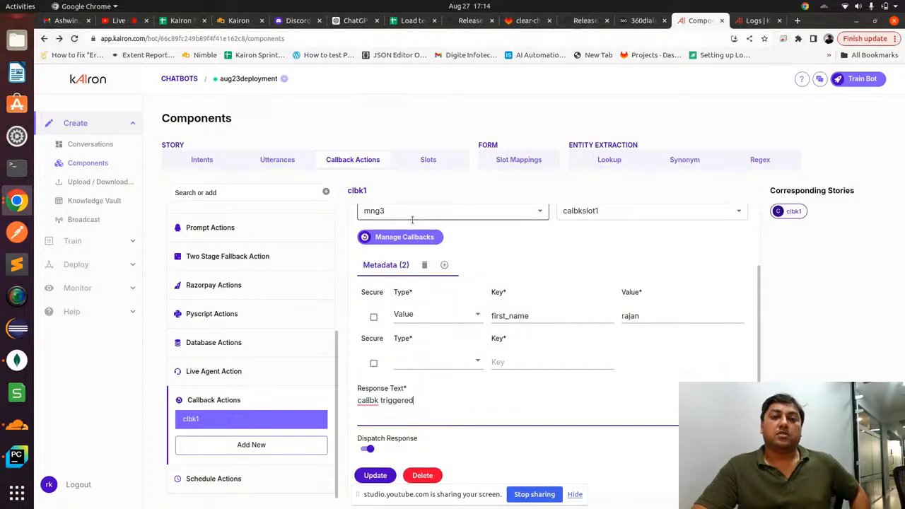
pyautogui.scroll(2, 414, 219)
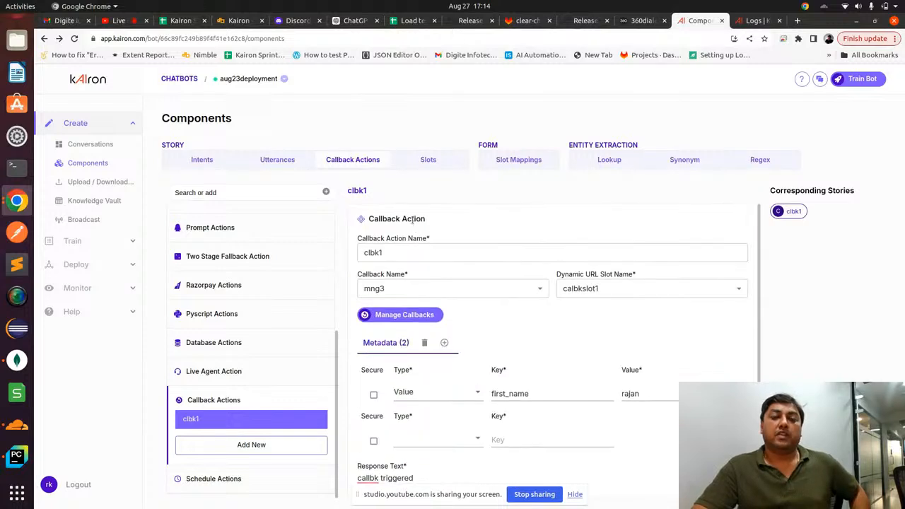
# - Open the clbk1 rule from the conversations and inspect its clbktest1 intent and clbk1 callback action
pyautogui.click(88, 143)
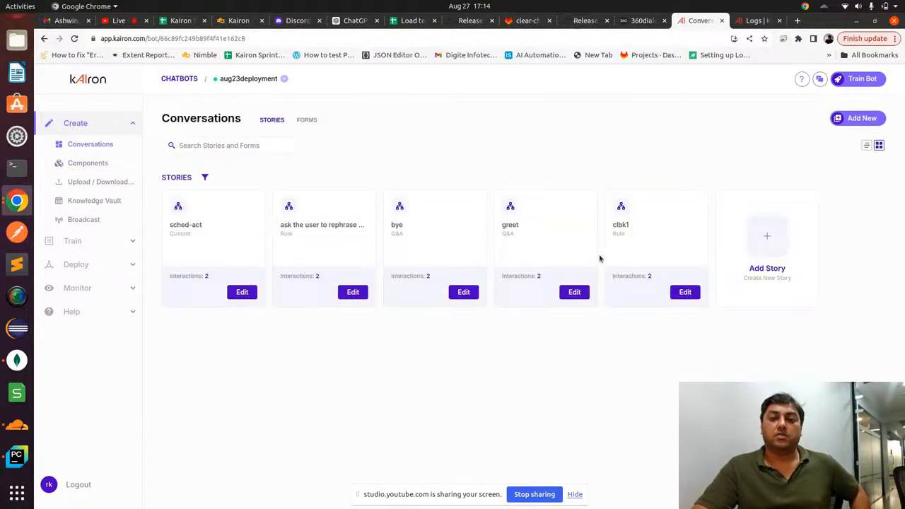
pyautogui.click(685, 293)
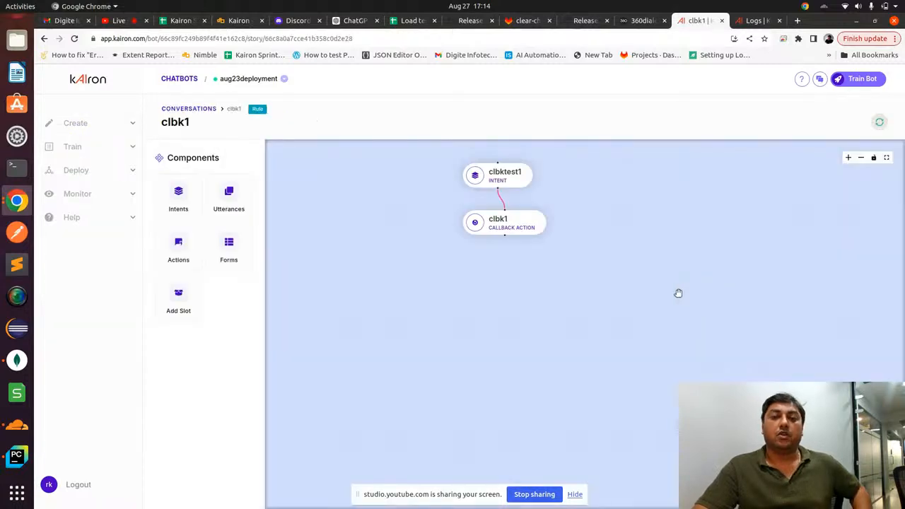
pyautogui.click(505, 176)
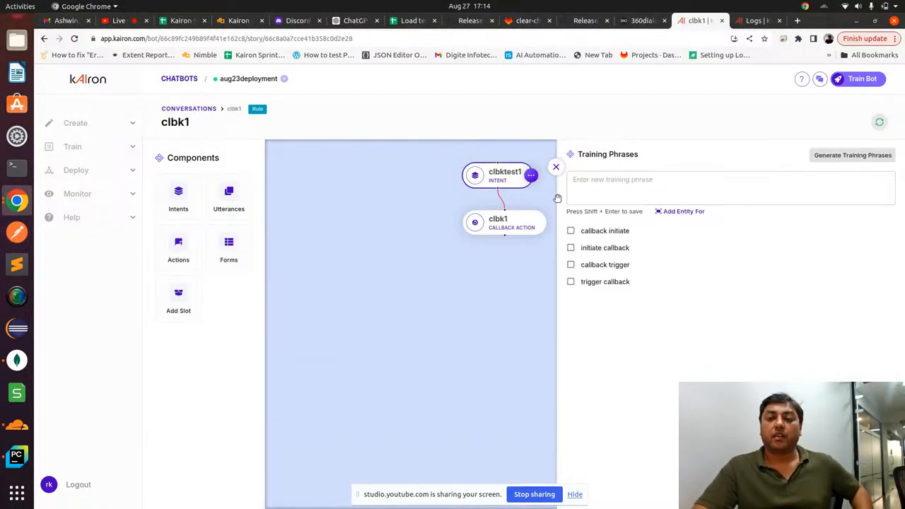
pyautogui.click(498, 224)
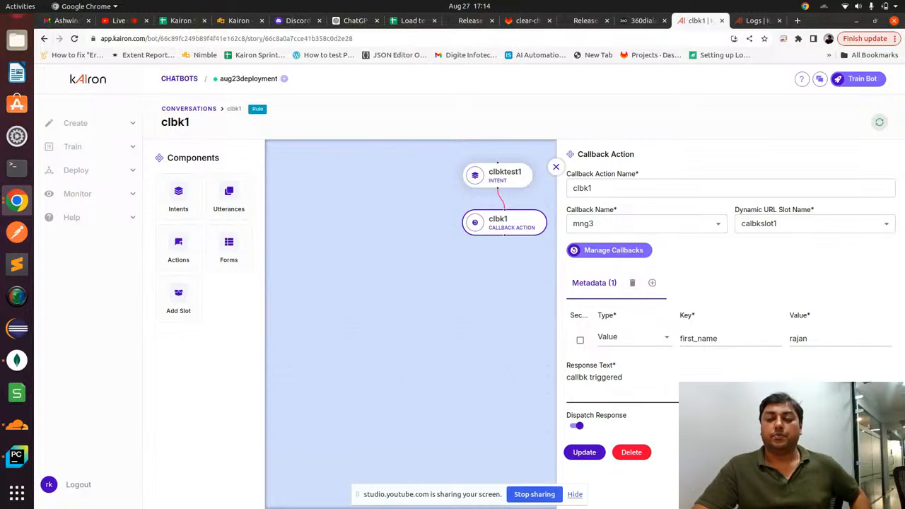
pyautogui.click(556, 168)
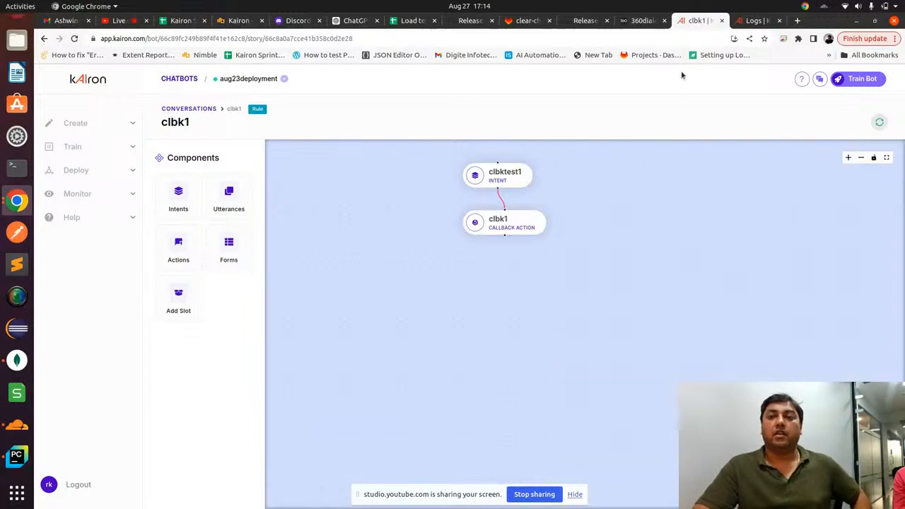
# - Review the clbk1 action log entry of 23 Aug 09:15 PM in the Logs browser tab, then close its details
pyautogui.click(755, 20)
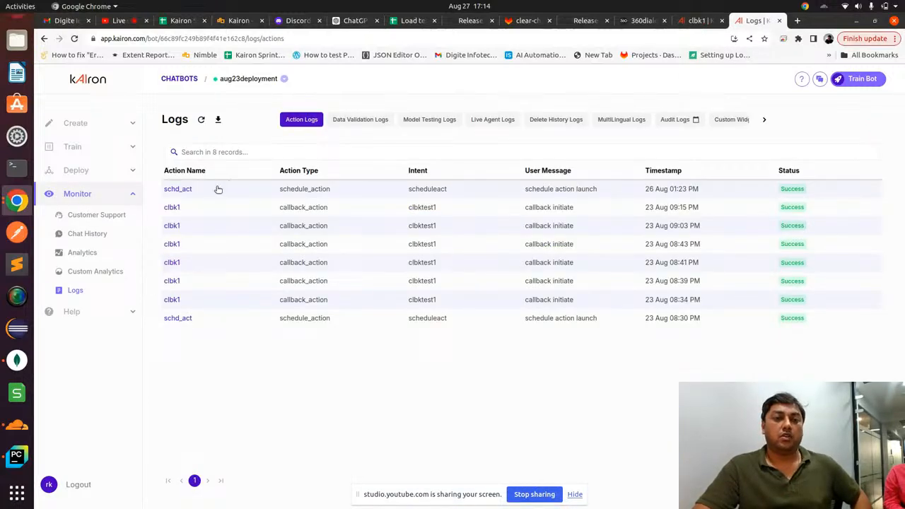
pyautogui.click(170, 208)
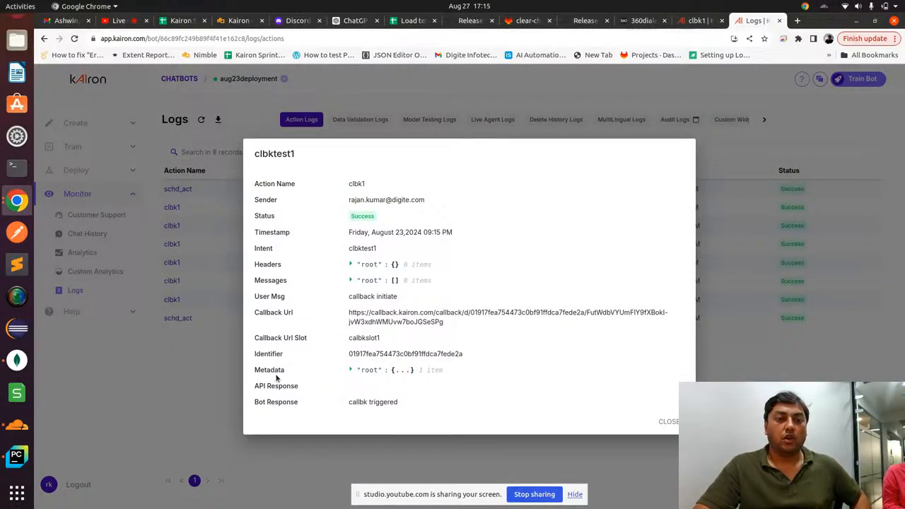
pyautogui.click(205, 366)
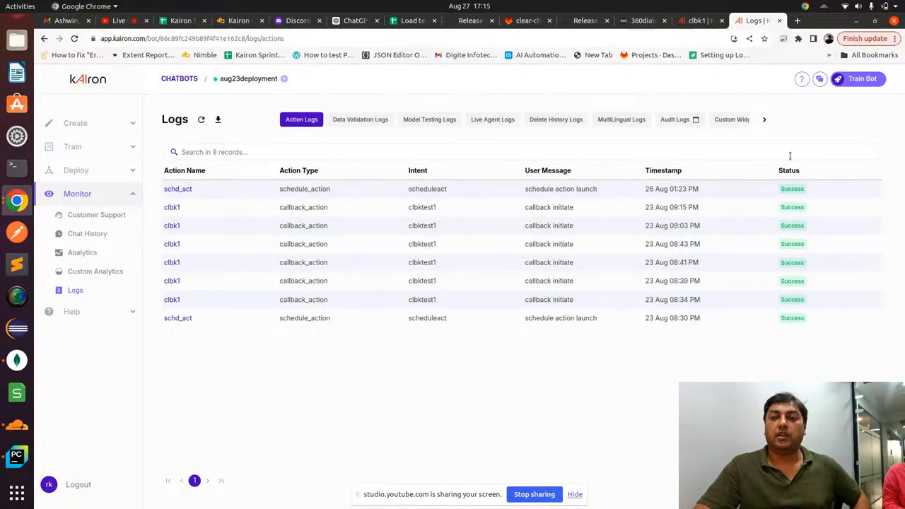
# - In the Callback Logs, examine the clbk1 entry of 23 Aug 09:16 PM with its request data and metadata expanded, then close it
pyautogui.click(764, 119)
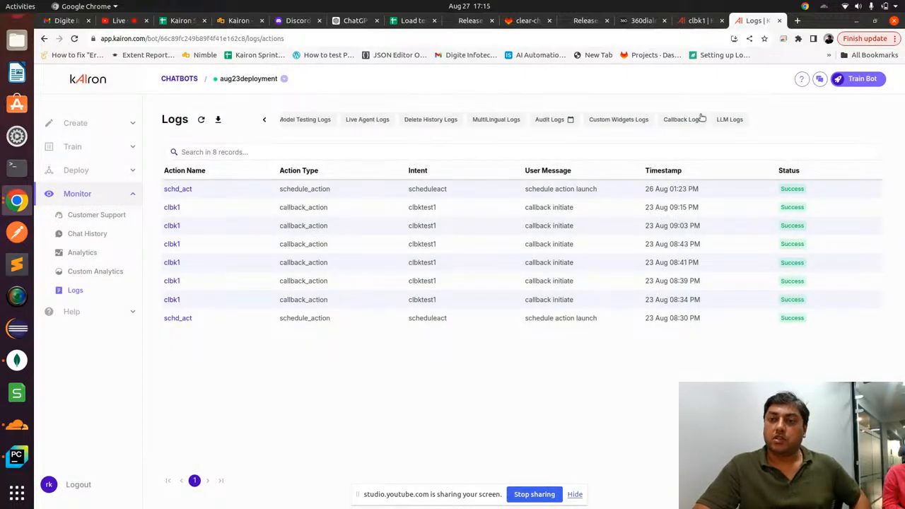
pyautogui.click(680, 120)
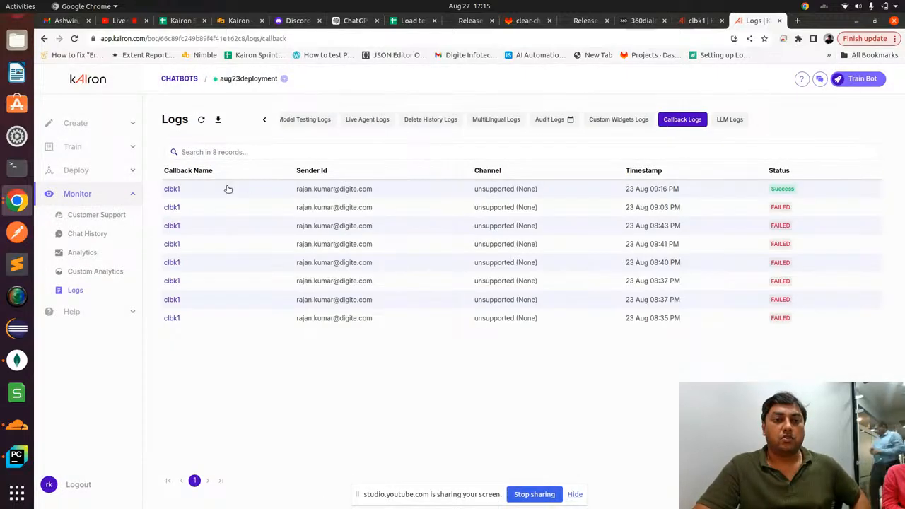
pyautogui.click(176, 189)
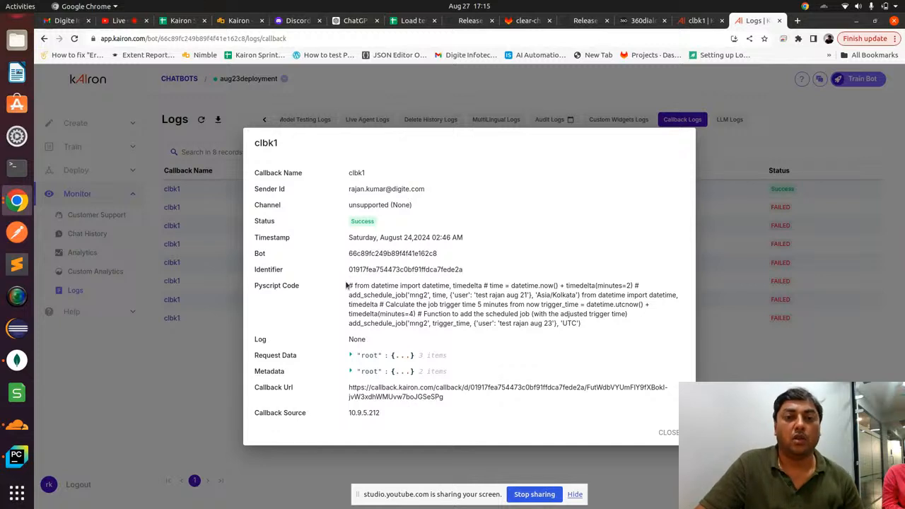
pyautogui.moveTo(347, 254); pyautogui.dragTo(458, 253)
pyautogui.doubleClick(405, 268)
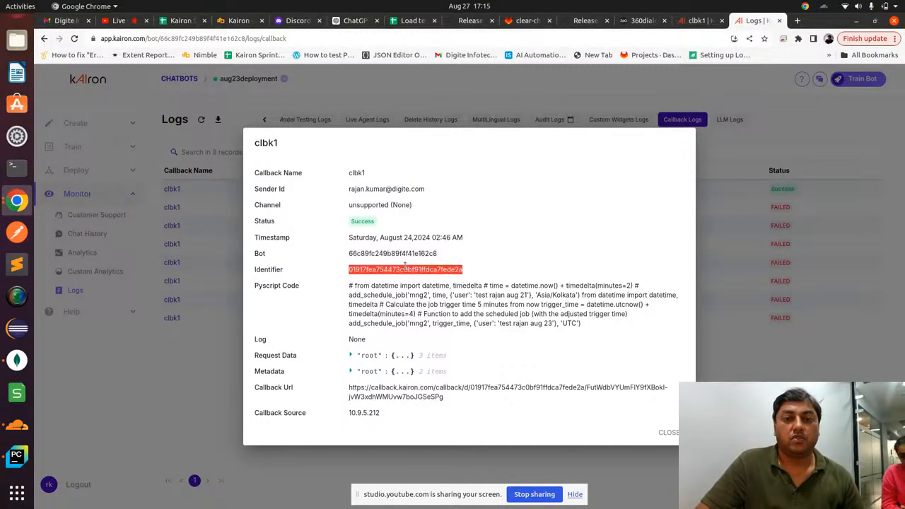
pyautogui.click(351, 355)
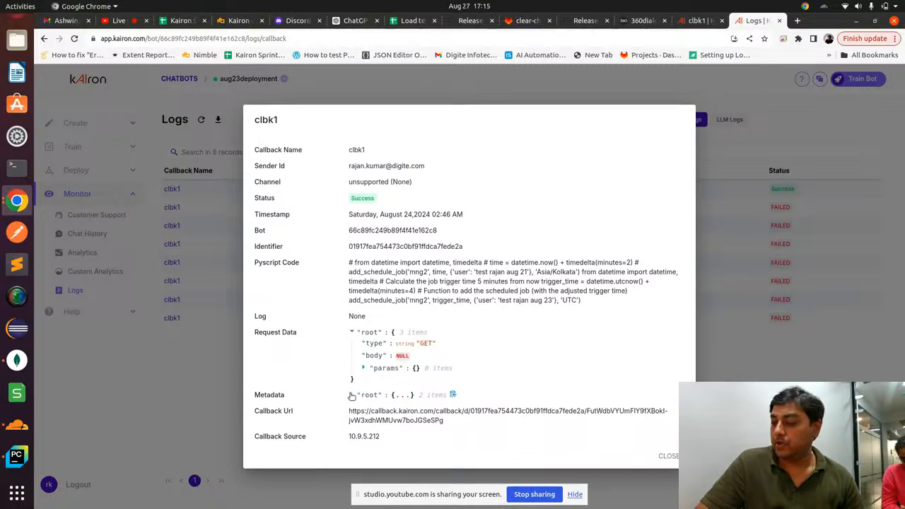
pyautogui.click(350, 395)
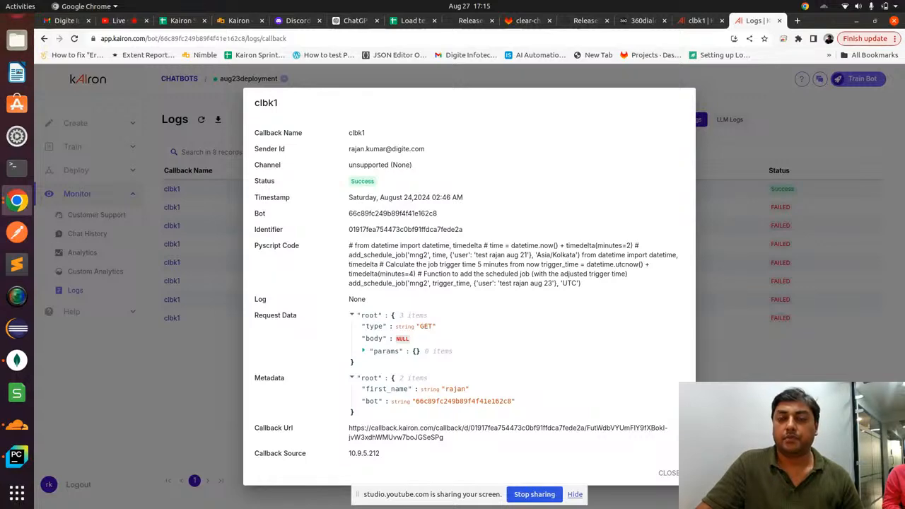
pyautogui.press('Escape')
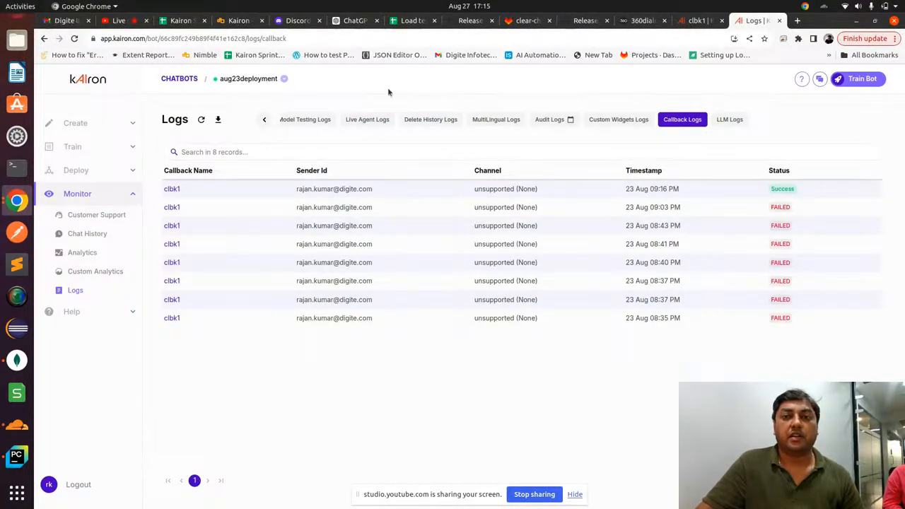
# - Return to the clbk1 rule in the other browser tab, then open the sched-act story from the conversations
pyautogui.click(700, 22)
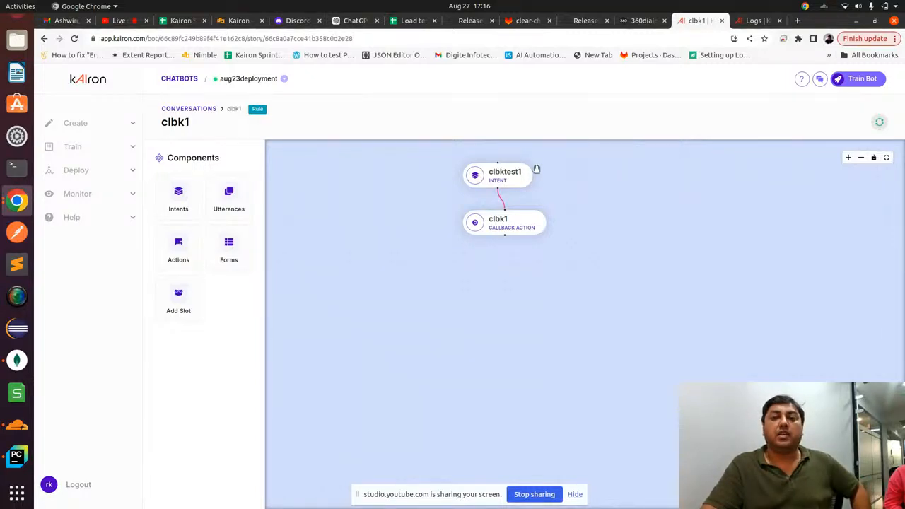
pyautogui.moveTo(516, 179)
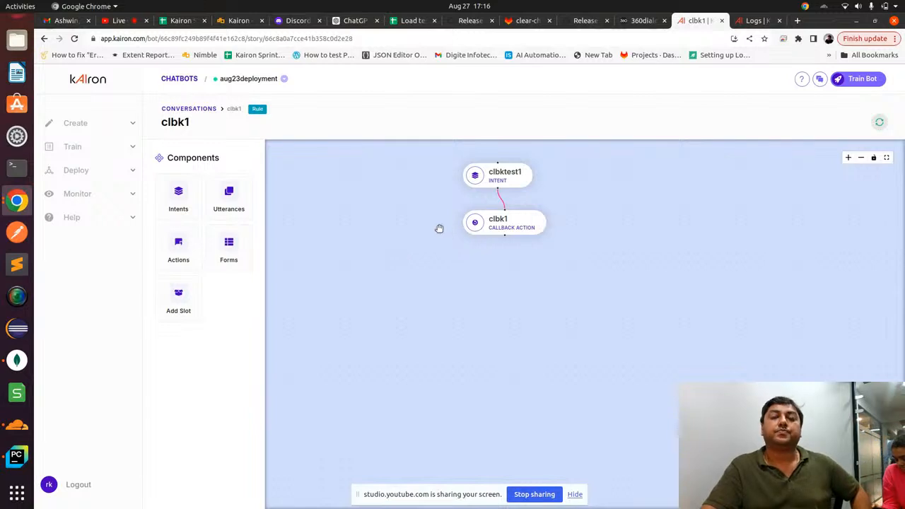
pyautogui.click(205, 108)
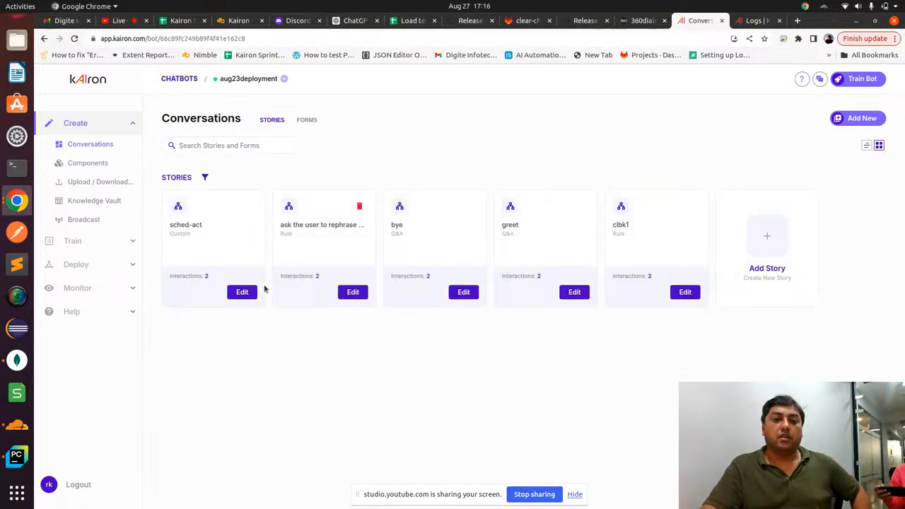
pyautogui.click(241, 291)
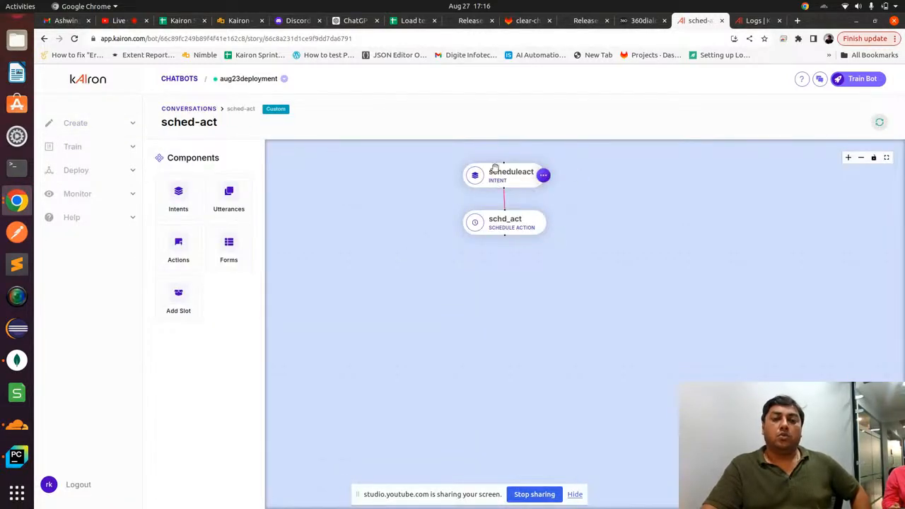
# - Open schedule action schd_act from the bot's components and look over its settings
pyautogui.click(89, 128)
pyautogui.click(92, 164)
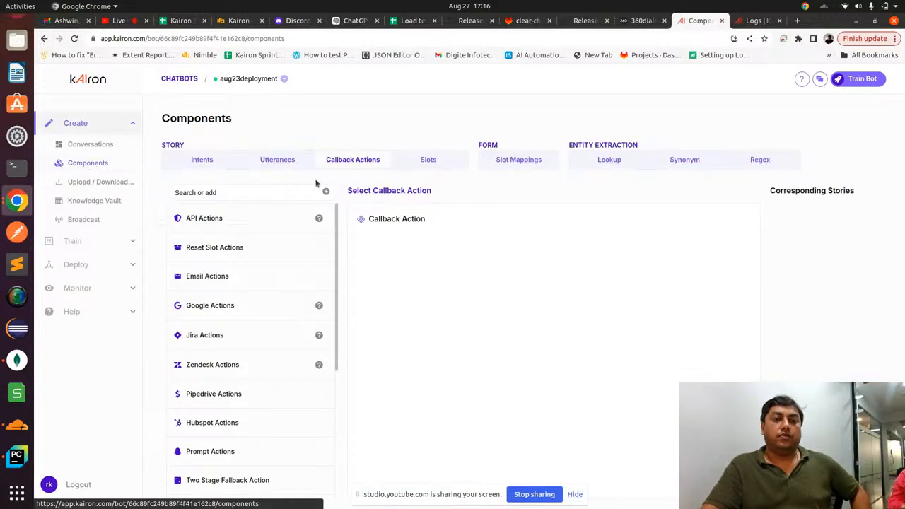
pyautogui.scroll(-3, 318, 223)
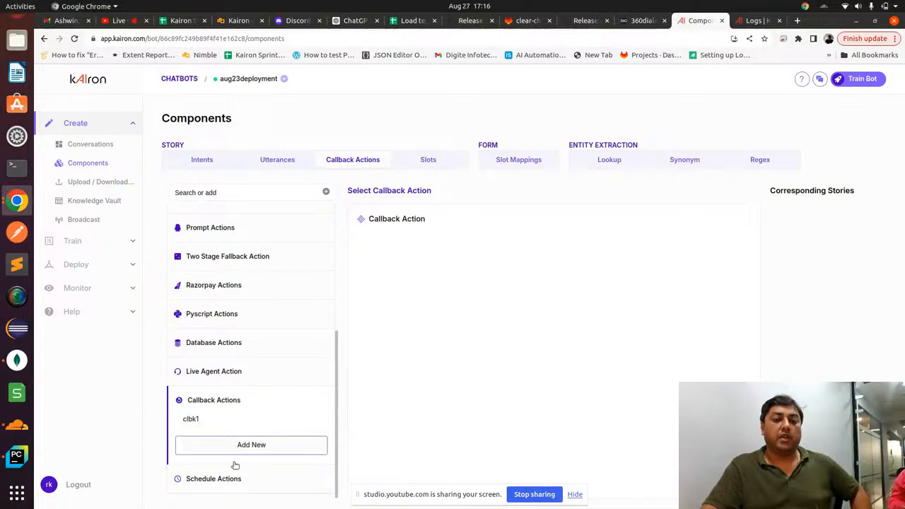
pyautogui.click(225, 481)
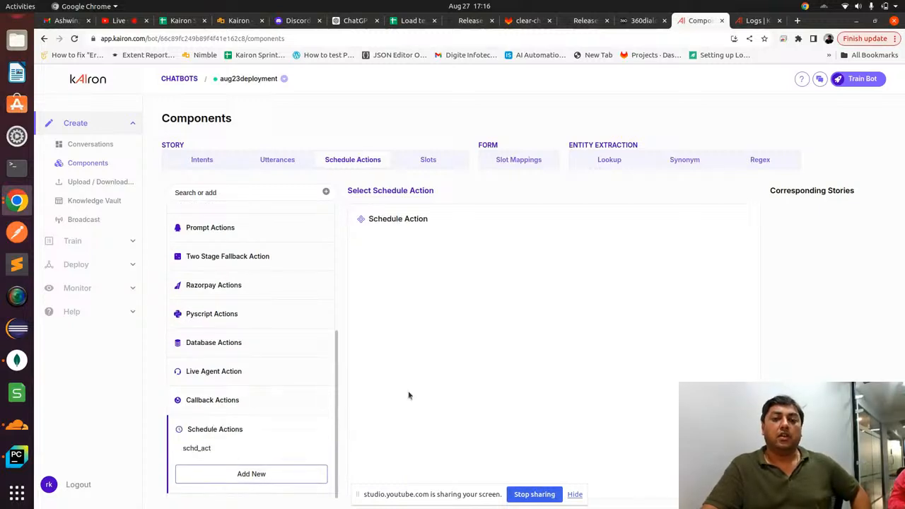
pyautogui.click(212, 448)
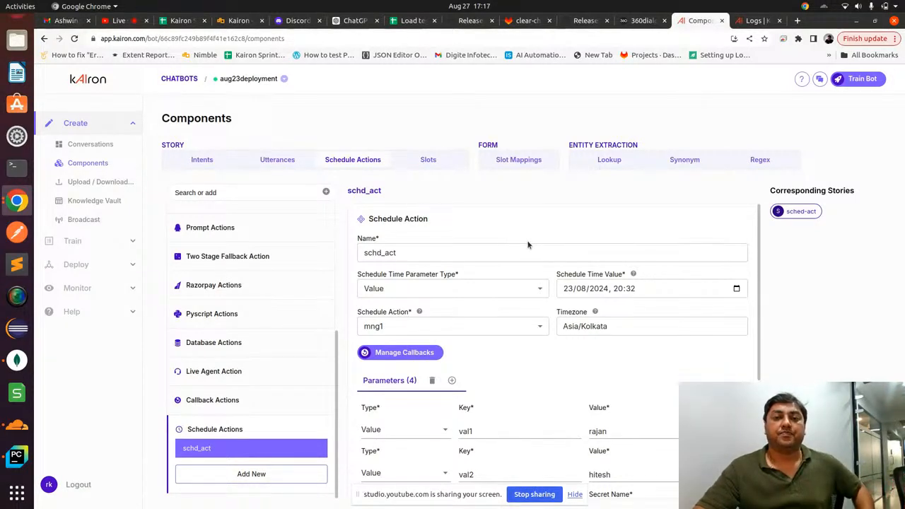
pyautogui.scroll(-1, 432, 241)
pyautogui.scroll(1, 433, 242)
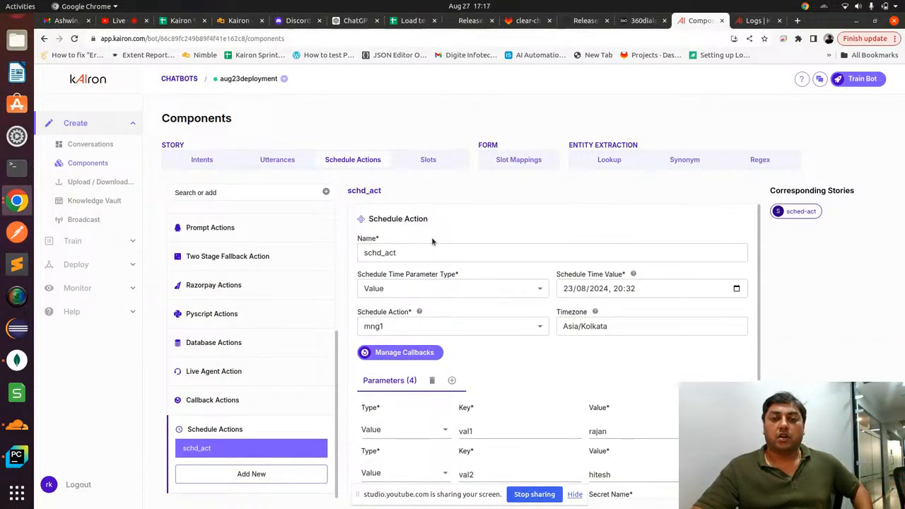
pyautogui.scroll(-1, 432, 242)
pyautogui.scroll(1, 432, 242)
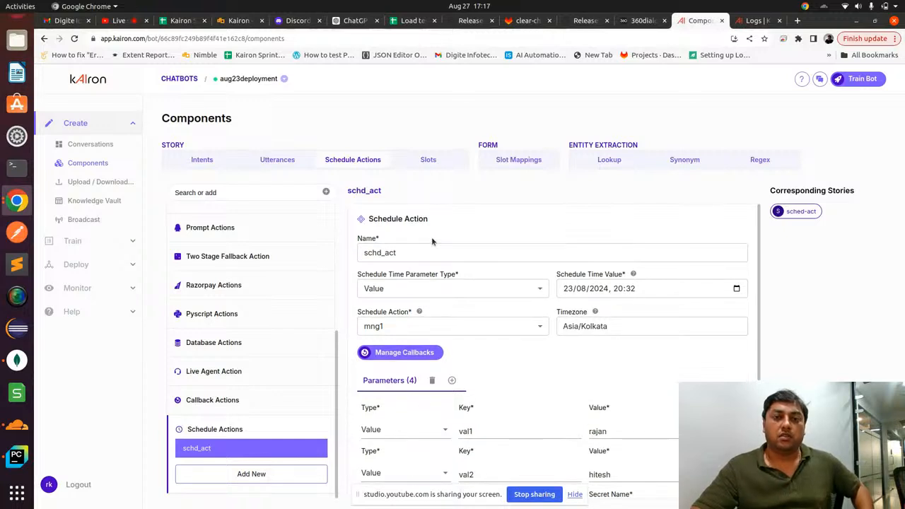
# - Examine schd_act's name, Schedule Time Parameter Type options and Schedule Time Value calendar, keeping the parameter type as Value
pyautogui.click(400, 253)
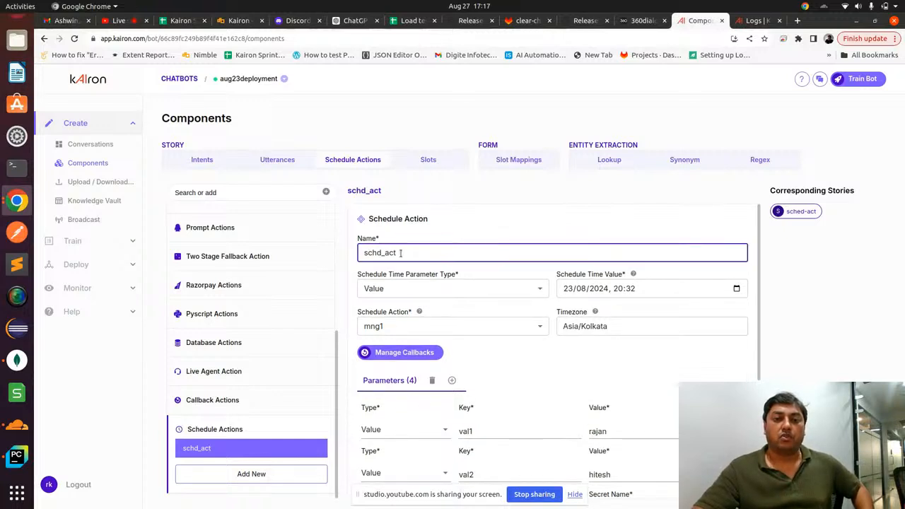
pyautogui.doubleClick(400, 253)
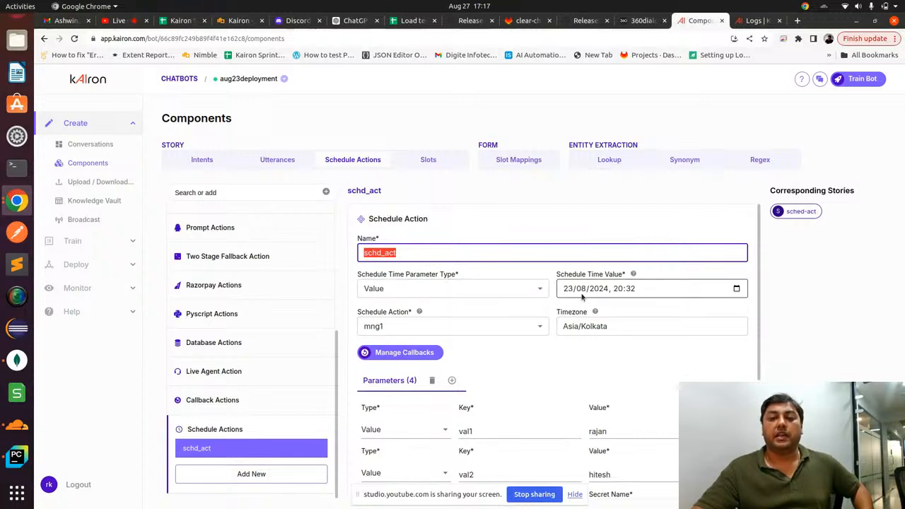
pyautogui.click(490, 290)
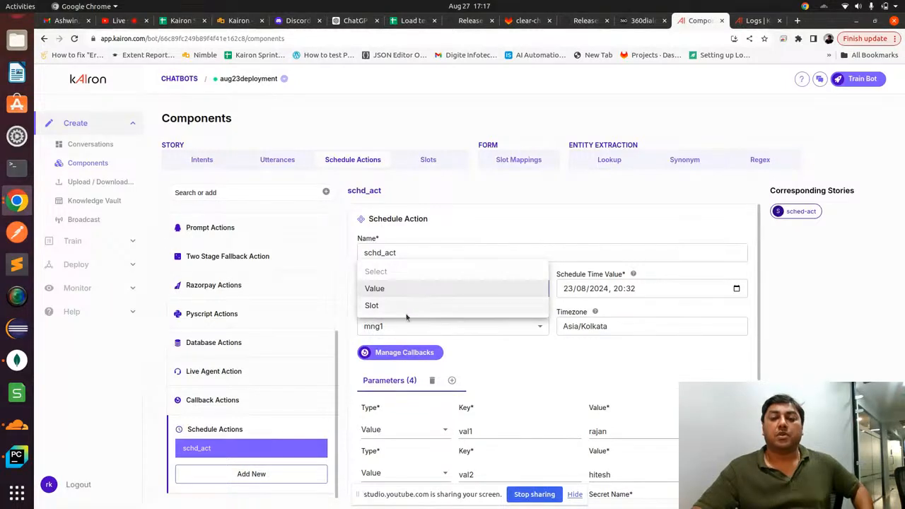
pyautogui.click(414, 289)
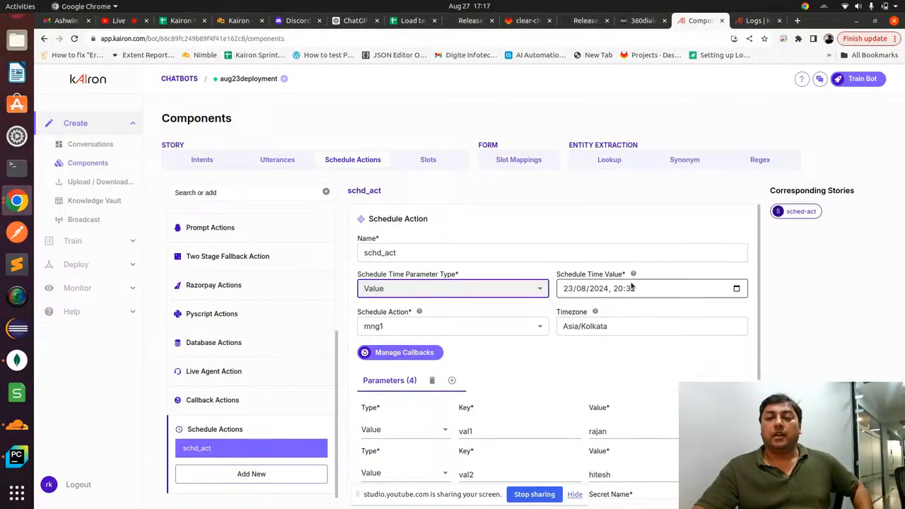
pyautogui.click(735, 289)
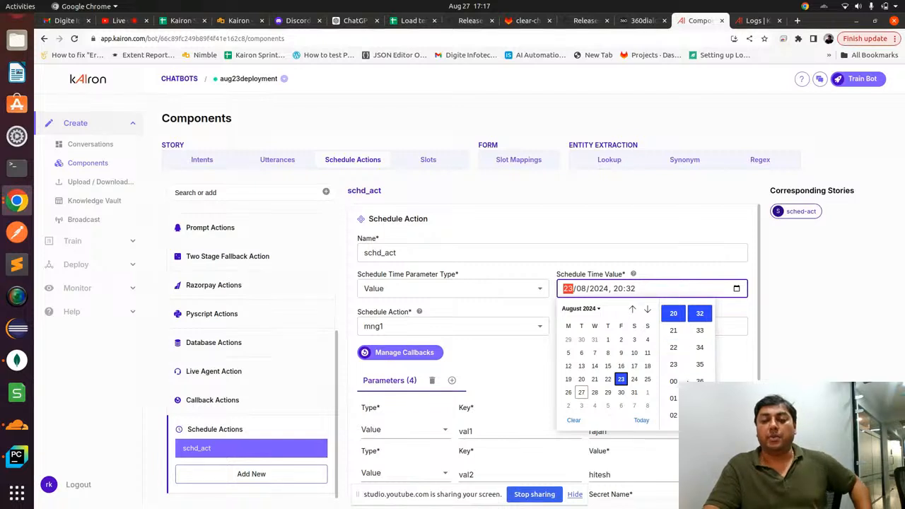
pyautogui.press('Escape')
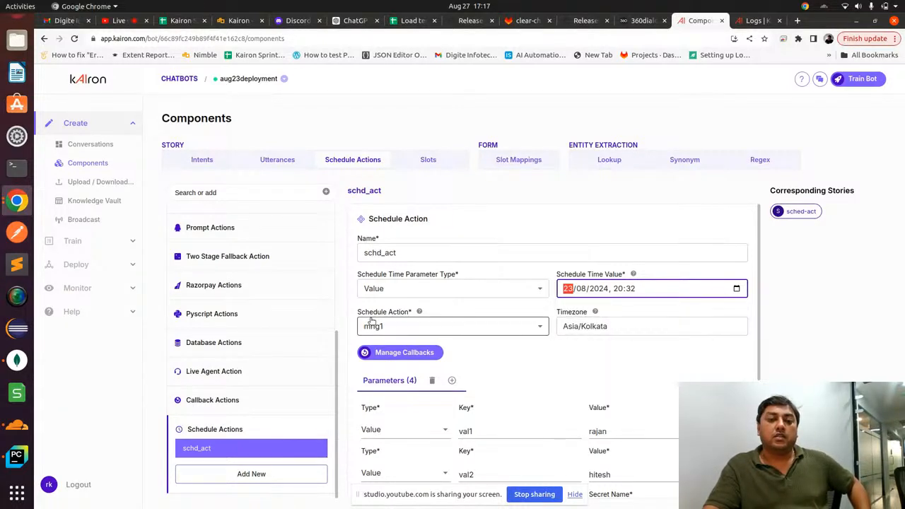
# - View the callbacks available as schd_act's Schedule Action, keeping mng1 selected
pyautogui.click(405, 326)
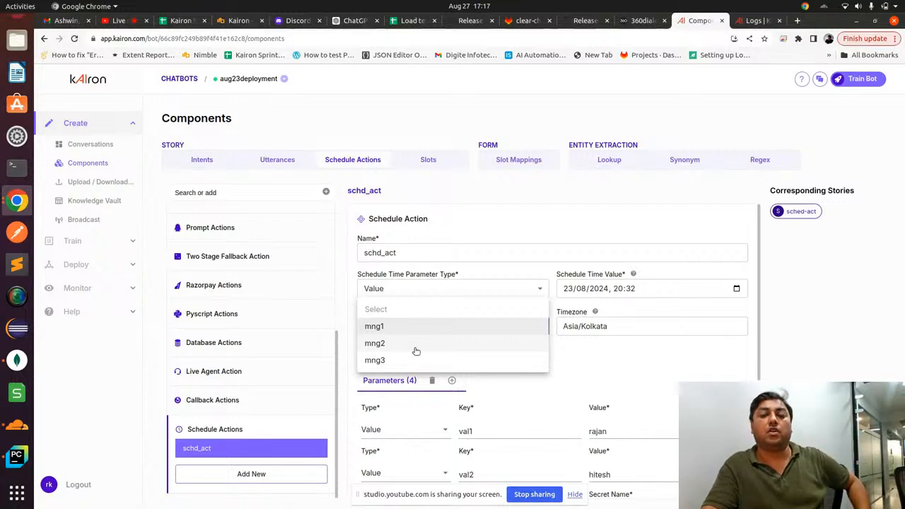
pyautogui.click(597, 374)
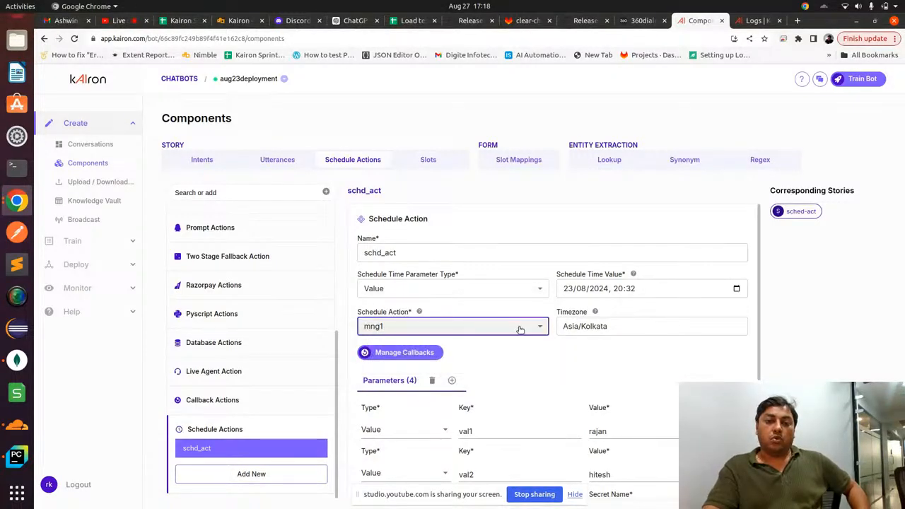
pyautogui.click(520, 330)
pyautogui.click(596, 363)
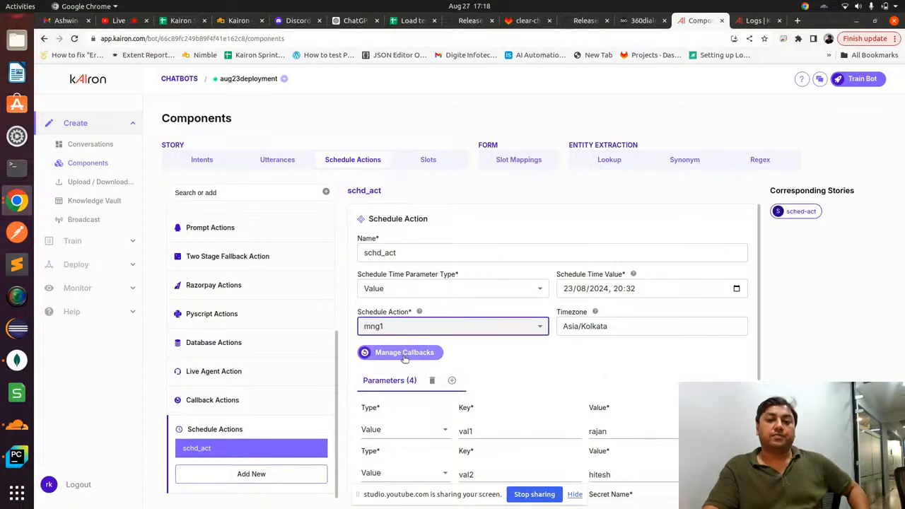
# - Open the callback management page from schd_act and read through the source code and settings of callback mng2
pyautogui.click(404, 355)
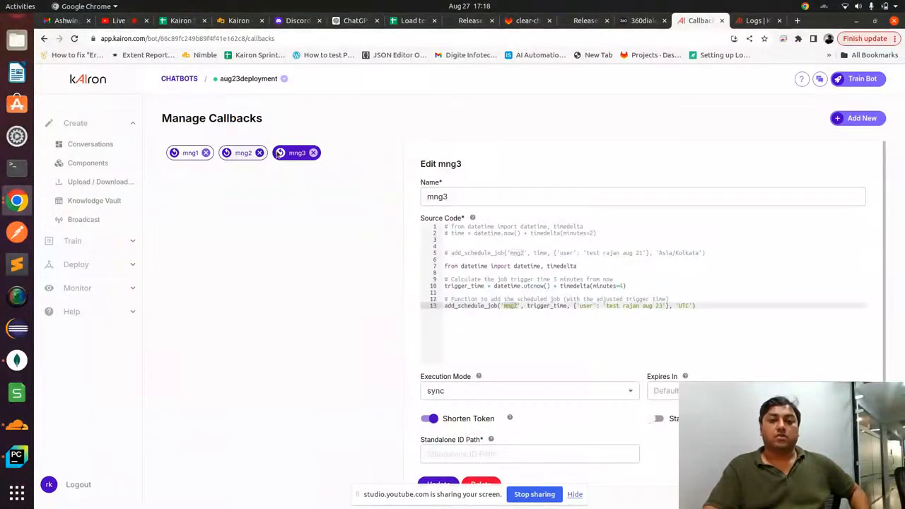
pyautogui.click(239, 154)
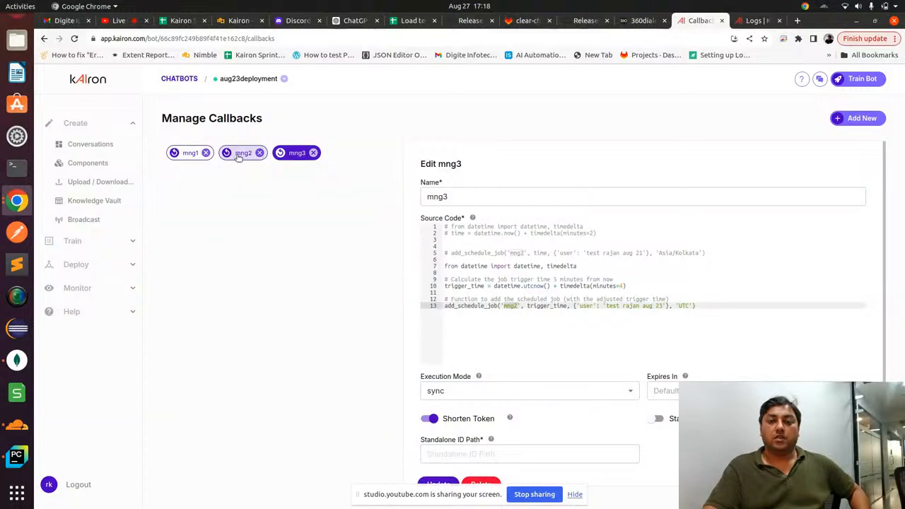
pyautogui.scroll(-5, 450, 234)
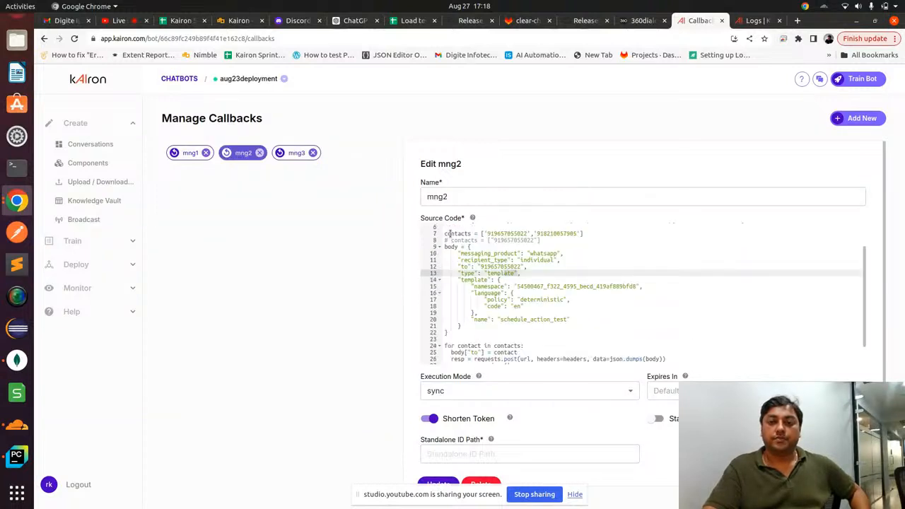
pyautogui.scroll(3, 449, 233)
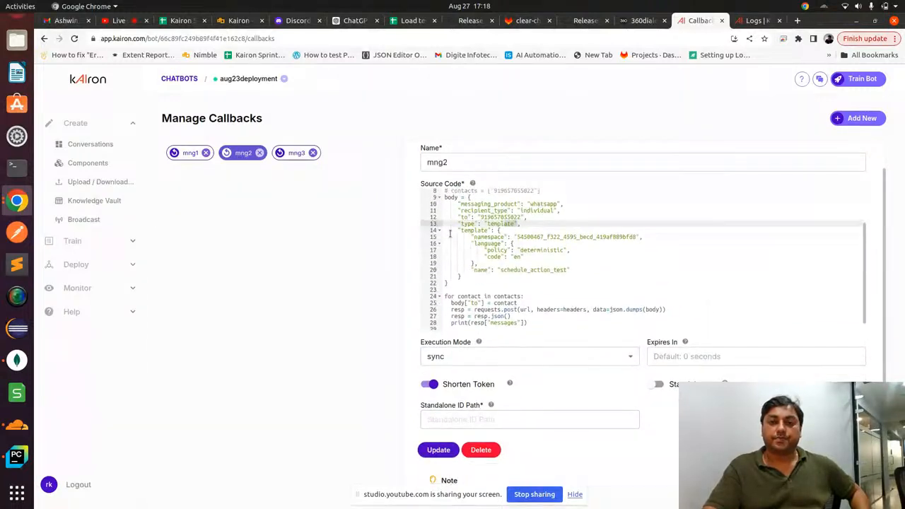
pyautogui.scroll(5, 450, 233)
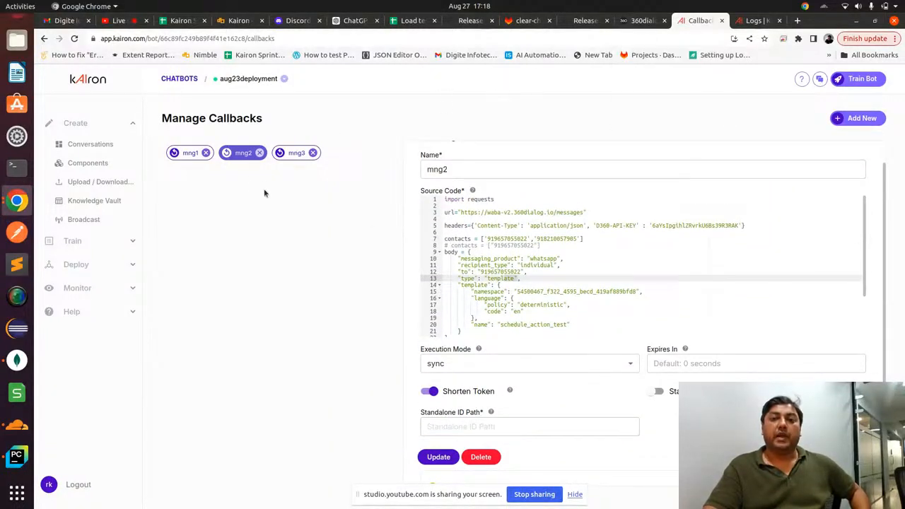
pyautogui.scroll(-3, 546, 266)
pyautogui.scroll(3, 547, 267)
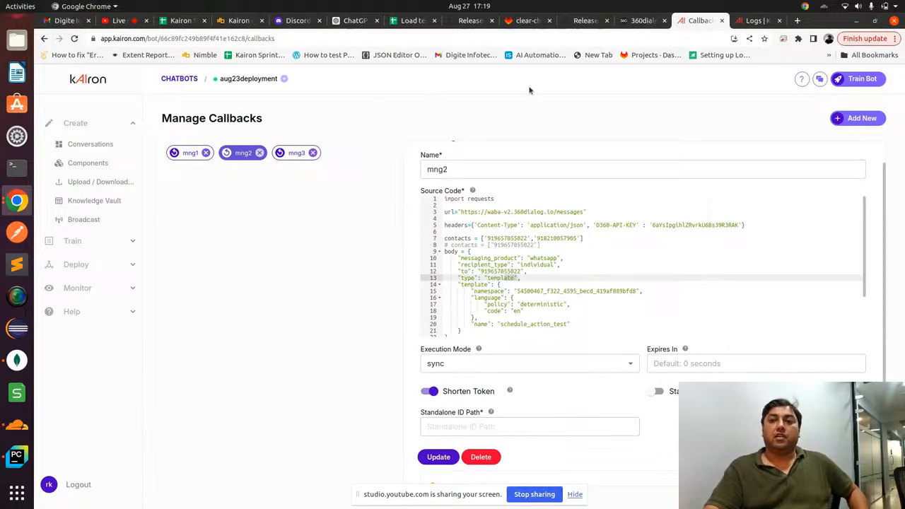
# - Return to the bot's components and reopen schedule action schd_act to look over its parameters
pyautogui.click(44, 40)
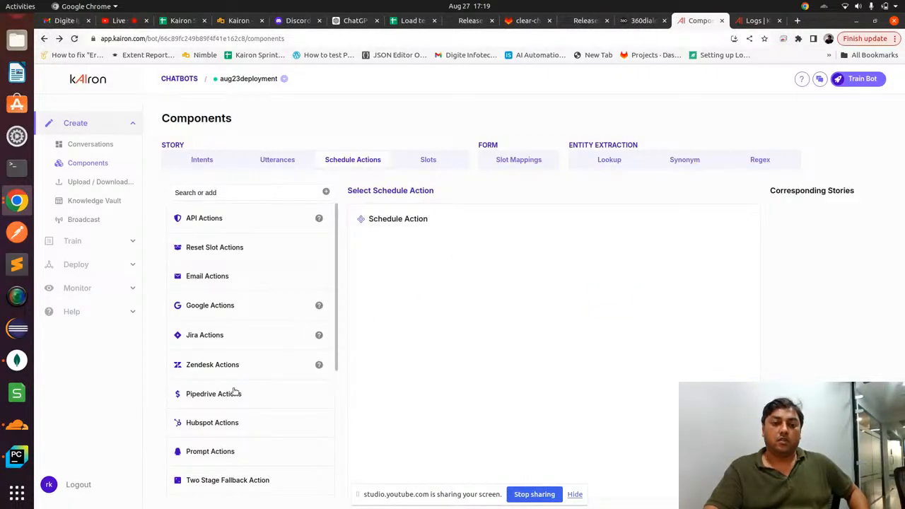
pyautogui.scroll(-3, 225, 398)
pyautogui.click(206, 448)
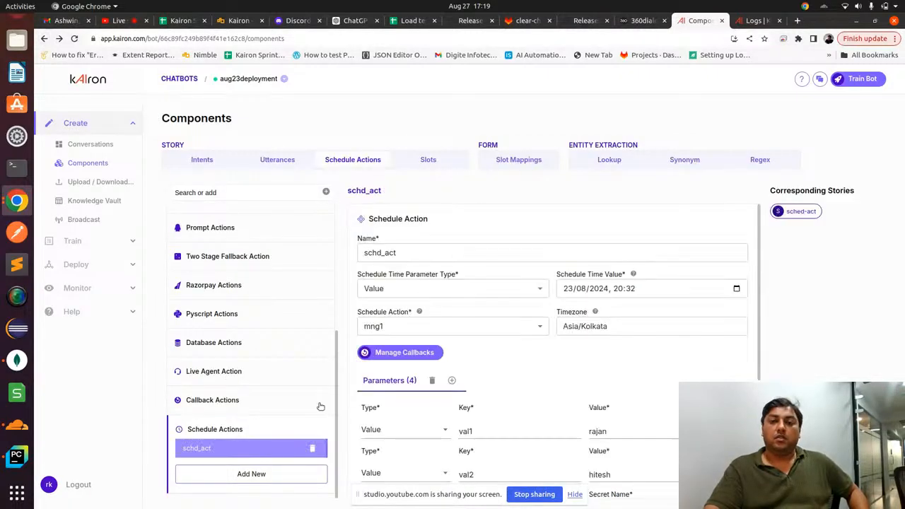
pyautogui.scroll(-2, 589, 347)
pyautogui.scroll(4, 591, 347)
pyautogui.scroll(-3, 591, 347)
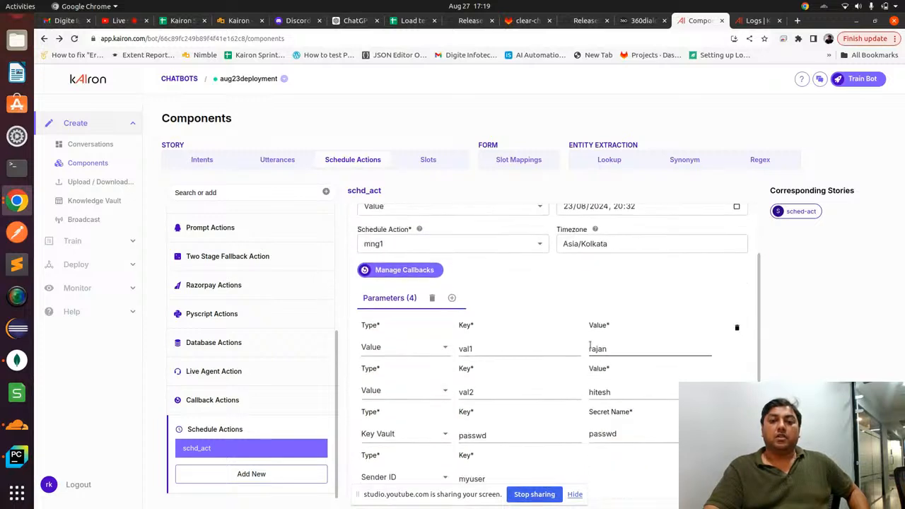
pyautogui.scroll(-2, 455, 298)
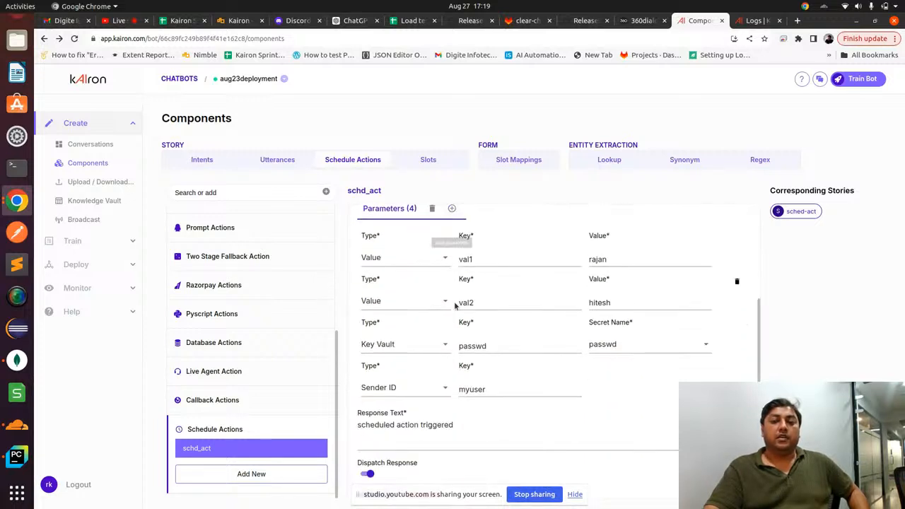
# - Examine schd_act's parameter types and keys together with its Response Text and Dispatch Response option
pyautogui.scroll(3, 456, 303)
pyautogui.scroll(-1, 456, 305)
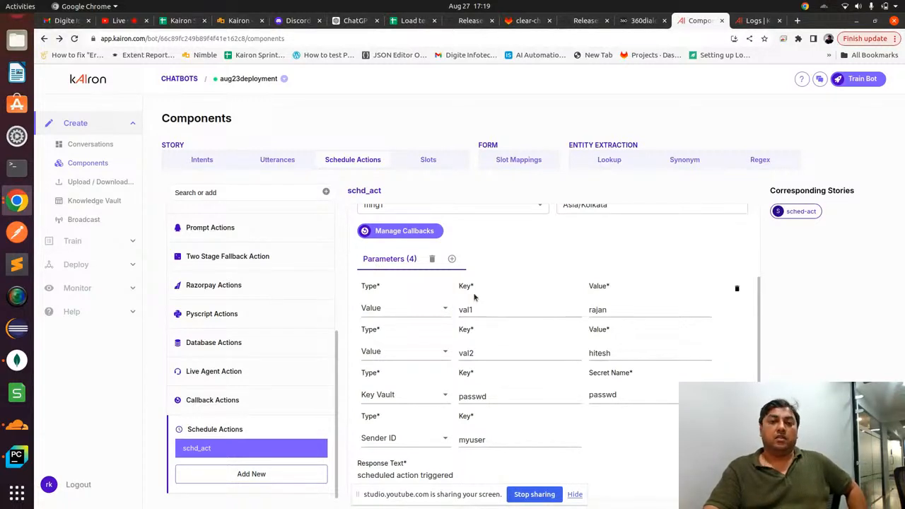
pyautogui.scroll(2, 477, 301)
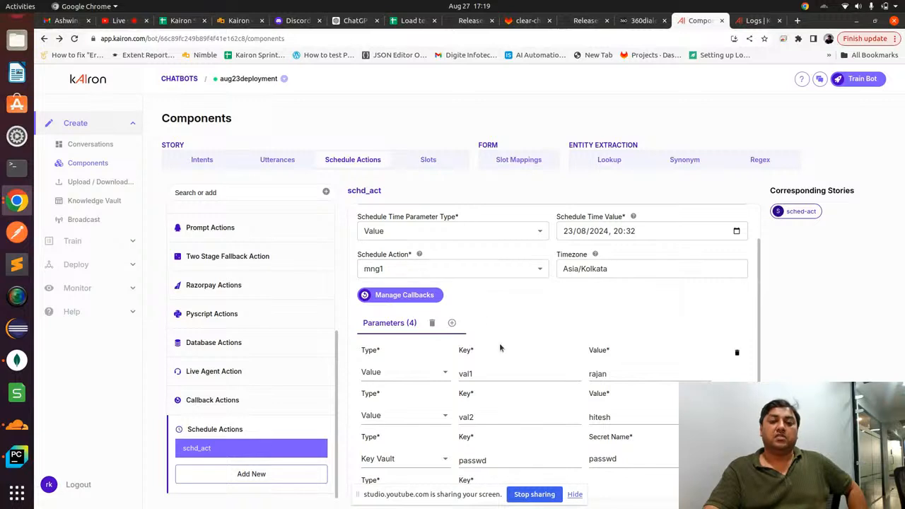
pyautogui.scroll(-3, 499, 288)
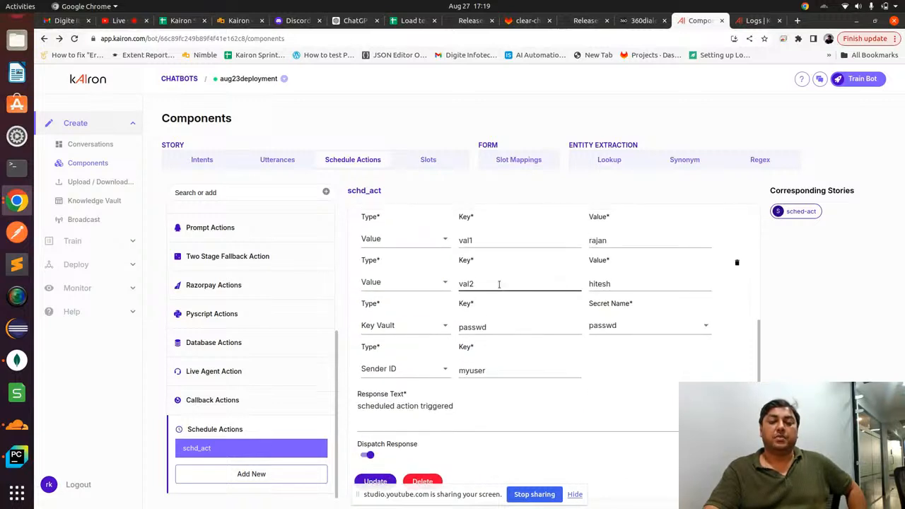
pyautogui.scroll(1, 499, 285)
pyautogui.scroll(2, 499, 285)
pyautogui.scroll(-3, 499, 284)
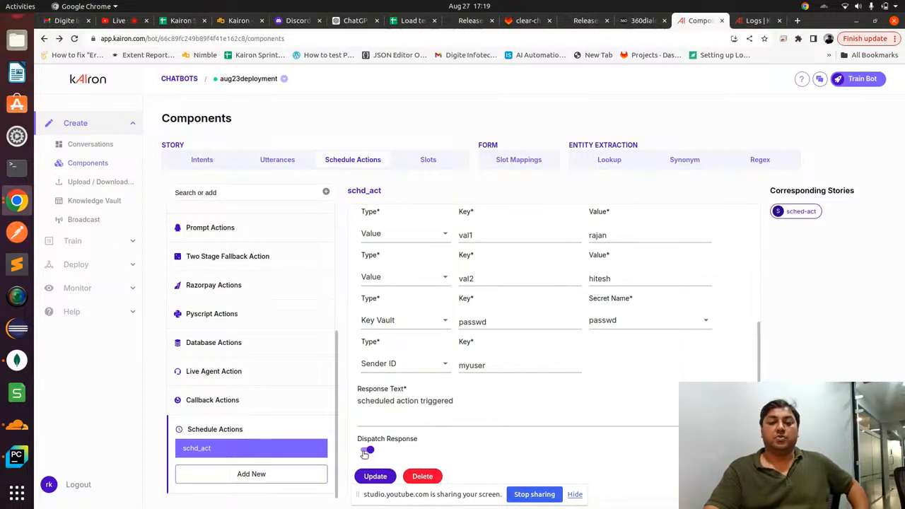
pyautogui.scroll(3, 485, 409)
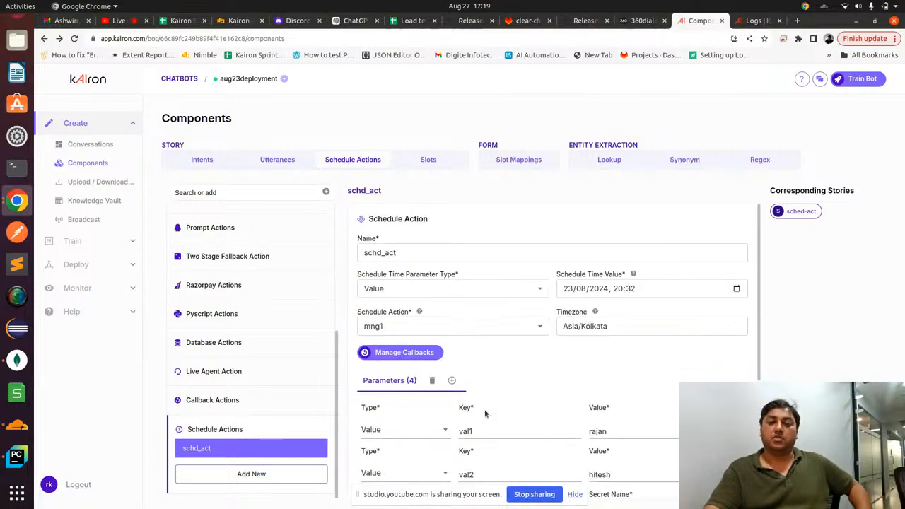
# - Examine schd_act's Timezone setting and review it alongside the schedule time and parameters
pyautogui.scroll(-1, 485, 413)
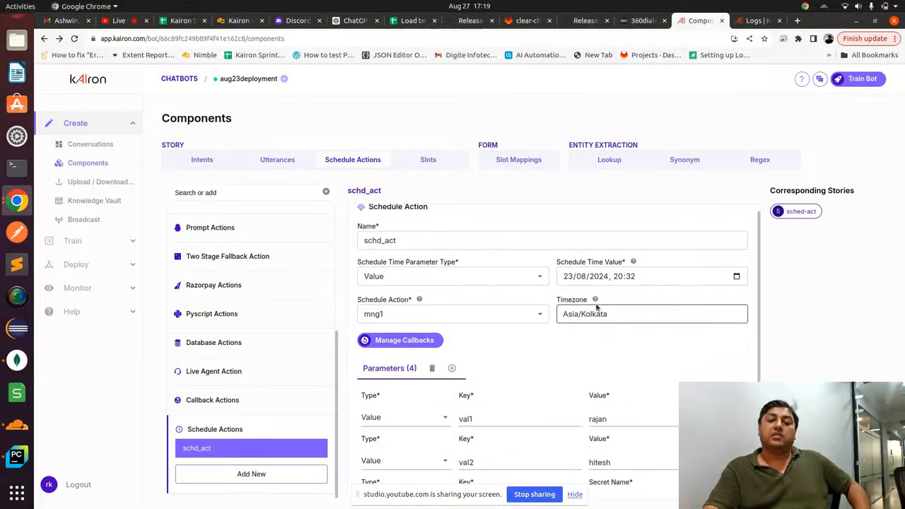
pyautogui.moveTo(595, 301)
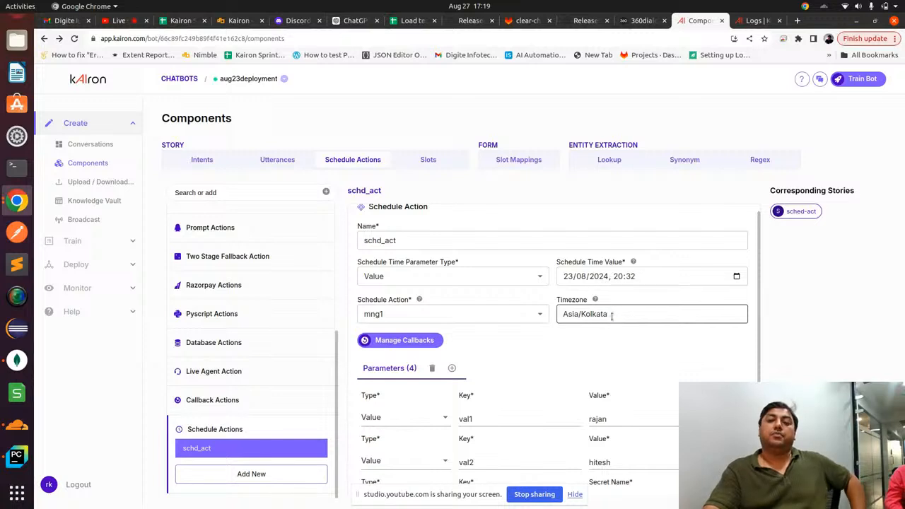
pyautogui.doubleClick(611, 316)
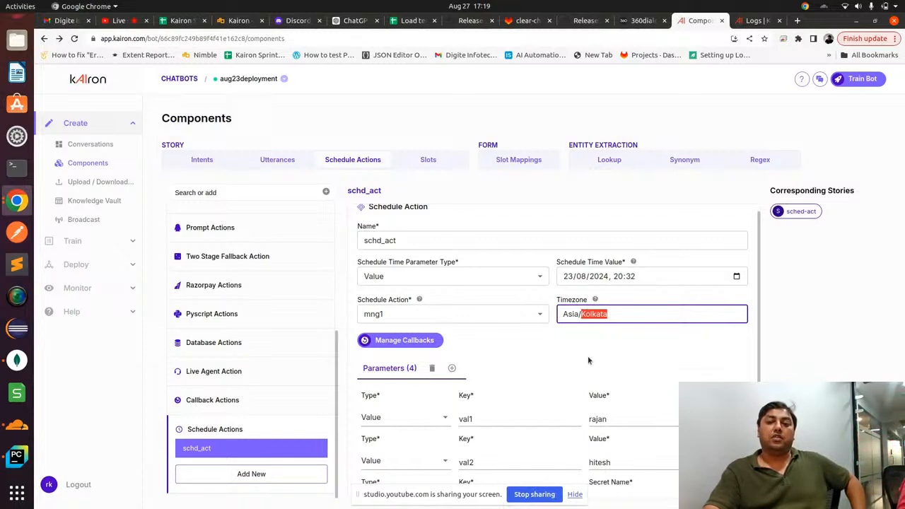
pyautogui.scroll(-1, 587, 360)
pyautogui.scroll(1, 588, 360)
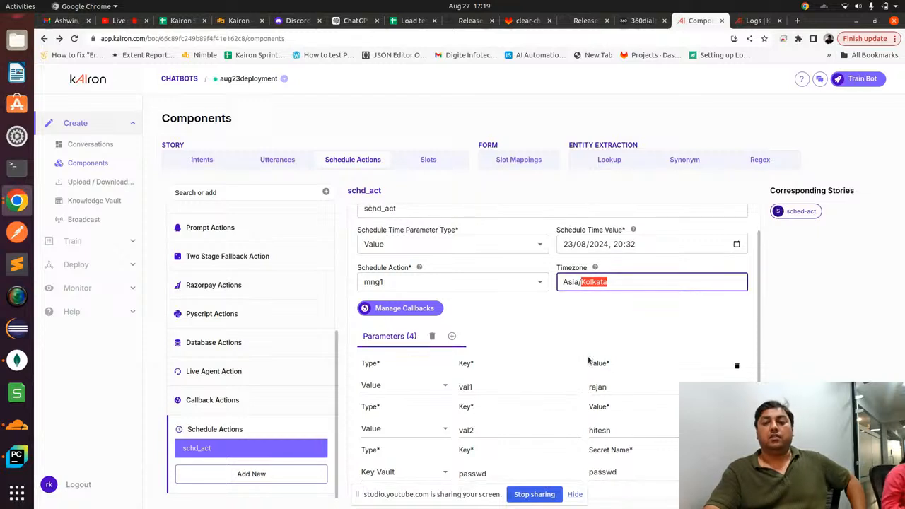
pyautogui.scroll(-2, 592, 313)
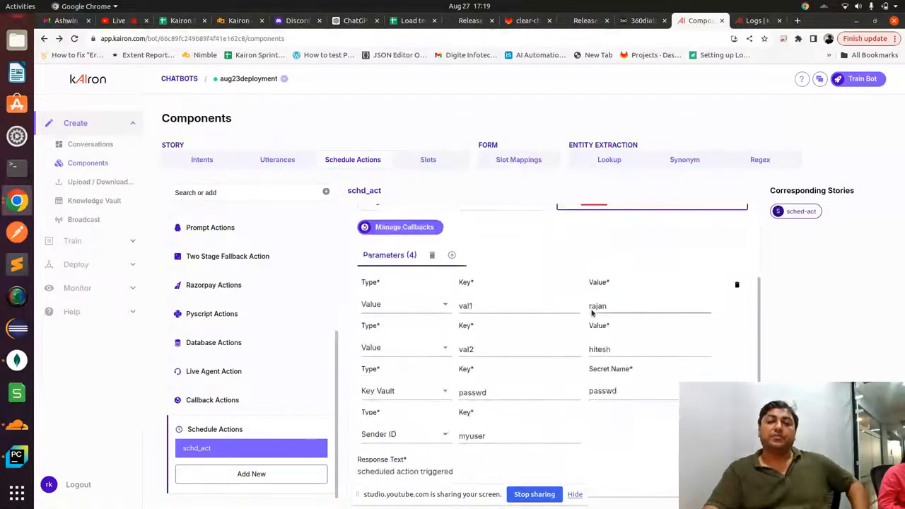
pyautogui.scroll(2, 591, 313)
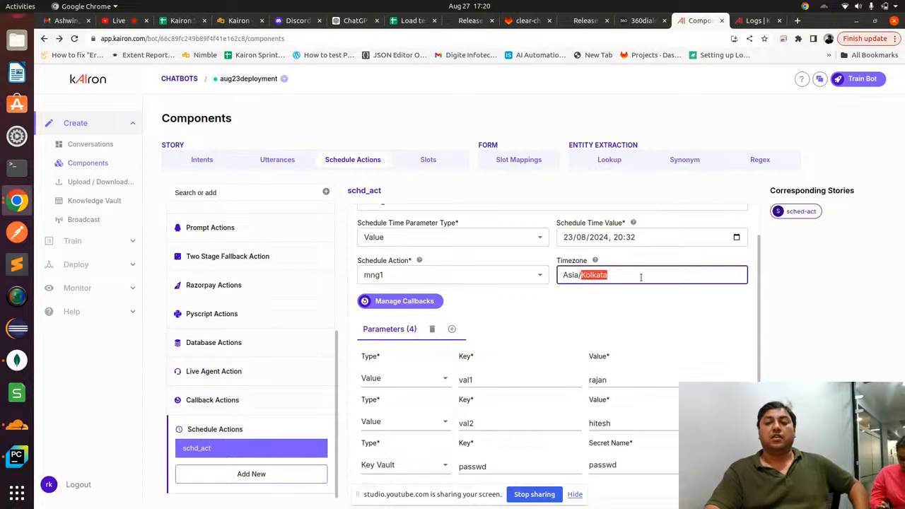
pyautogui.click(609, 315)
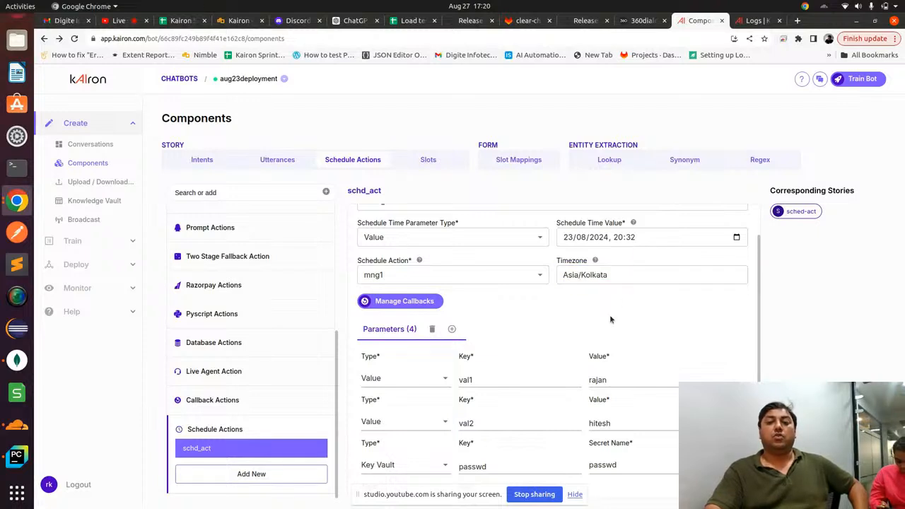
pyautogui.scroll(-1, 611, 307)
pyautogui.scroll(-3, 611, 305)
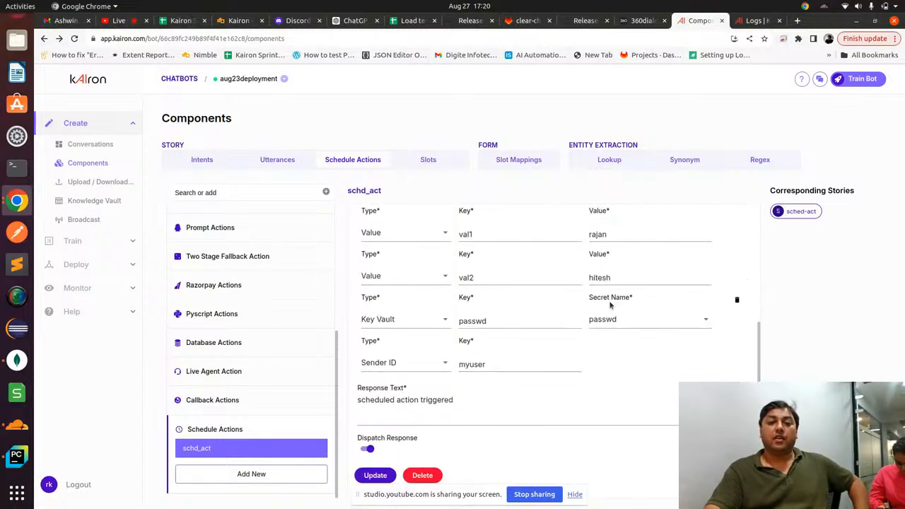
pyautogui.scroll(5, 611, 305)
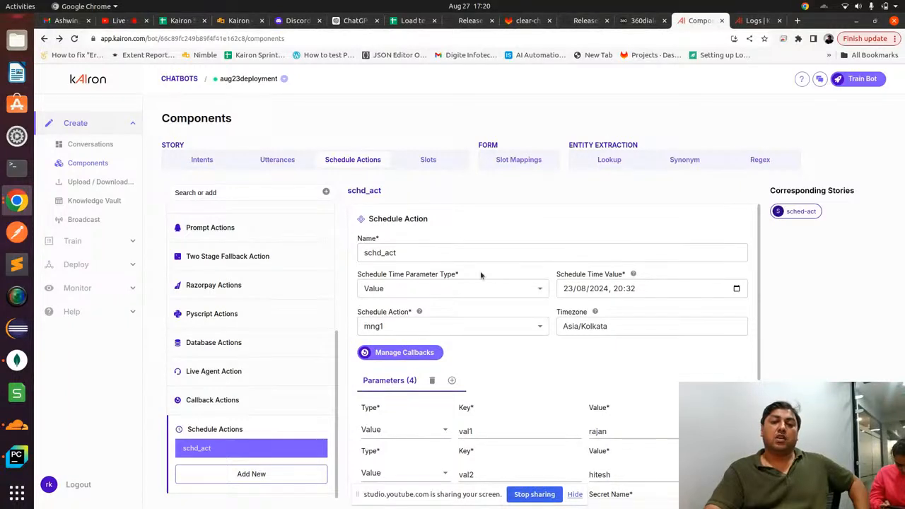
# - Open the sched-act story from the bot's conversations and inspect its scheduleact intent and schd_act schedule action
pyautogui.click(77, 145)
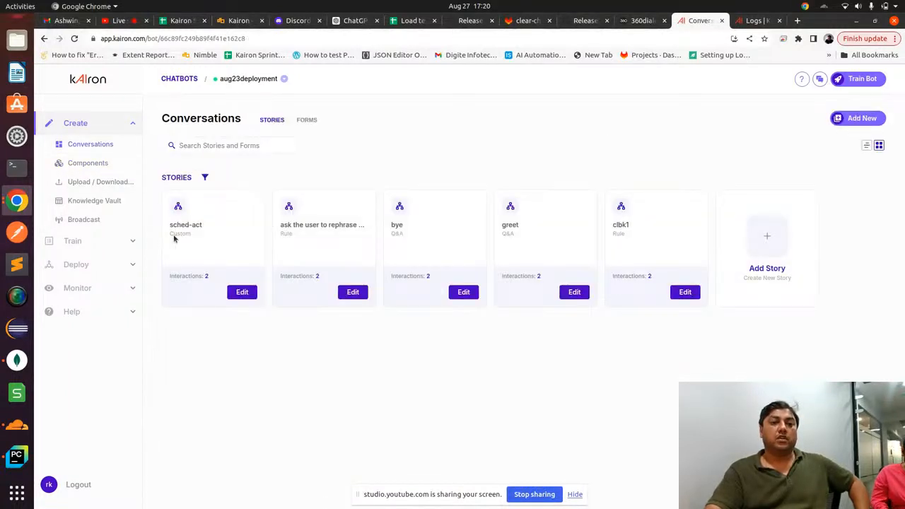
pyautogui.click(241, 292)
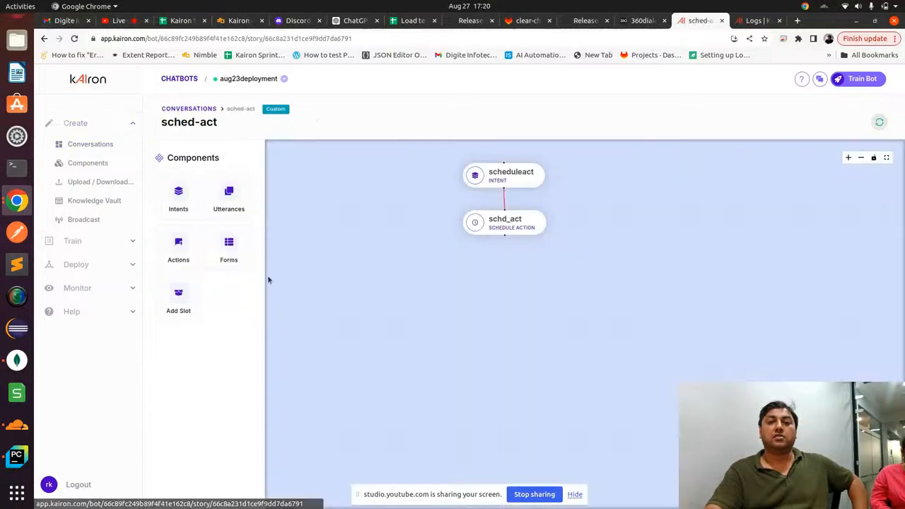
pyautogui.click(506, 181)
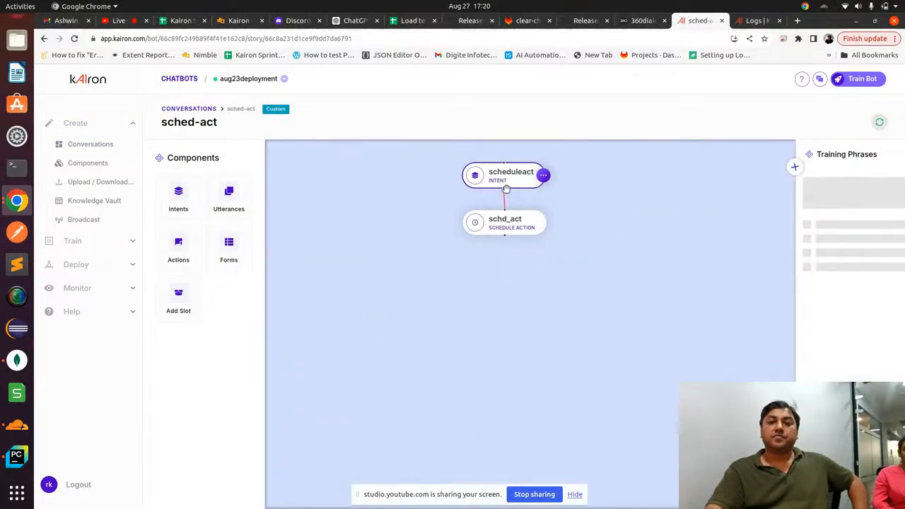
pyautogui.click(520, 225)
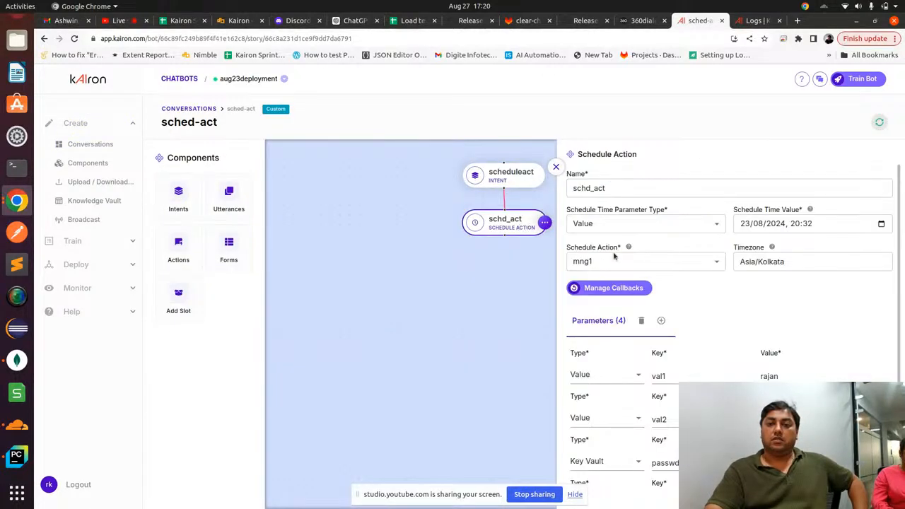
pyautogui.scroll(-2, 713, 311)
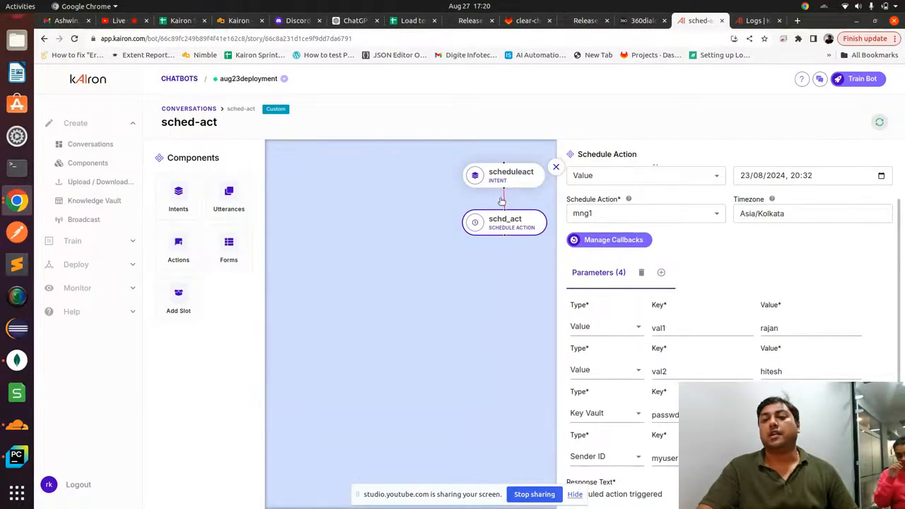
pyautogui.scroll(1, 633, 297)
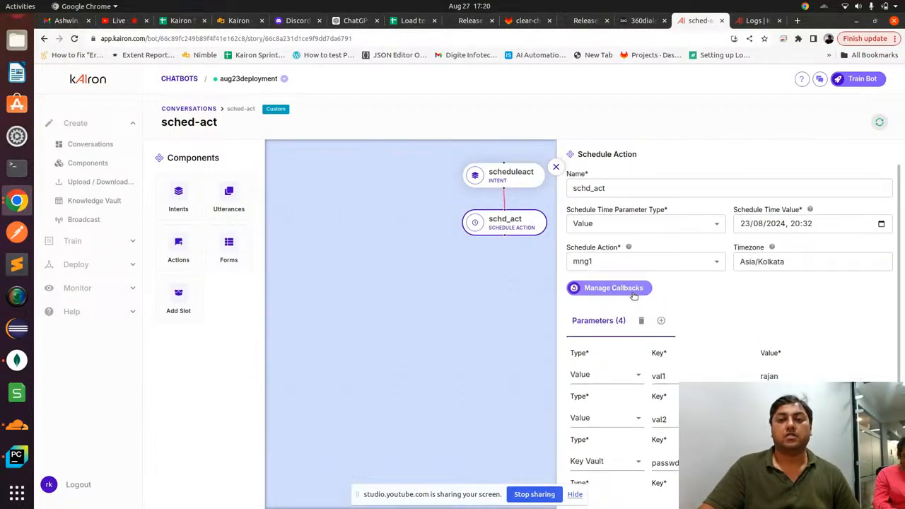
pyautogui.scroll(-2, 633, 290)
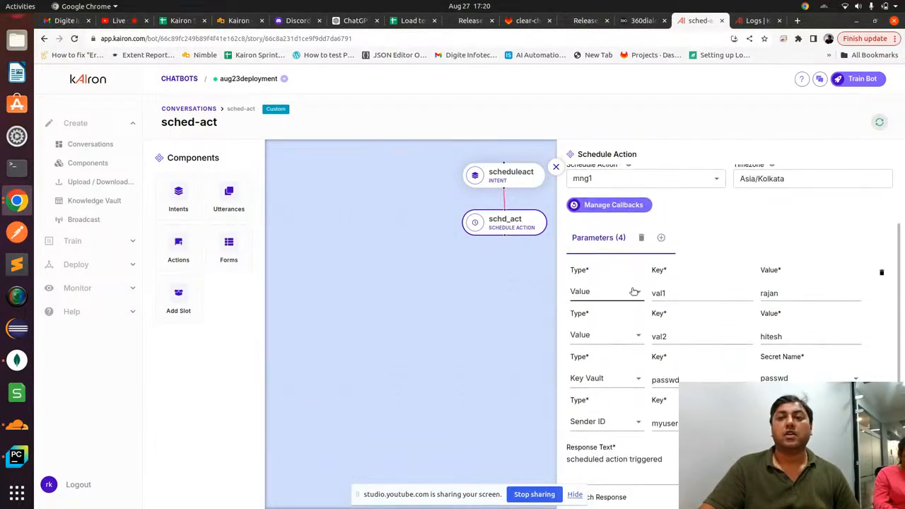
pyautogui.click(555, 167)
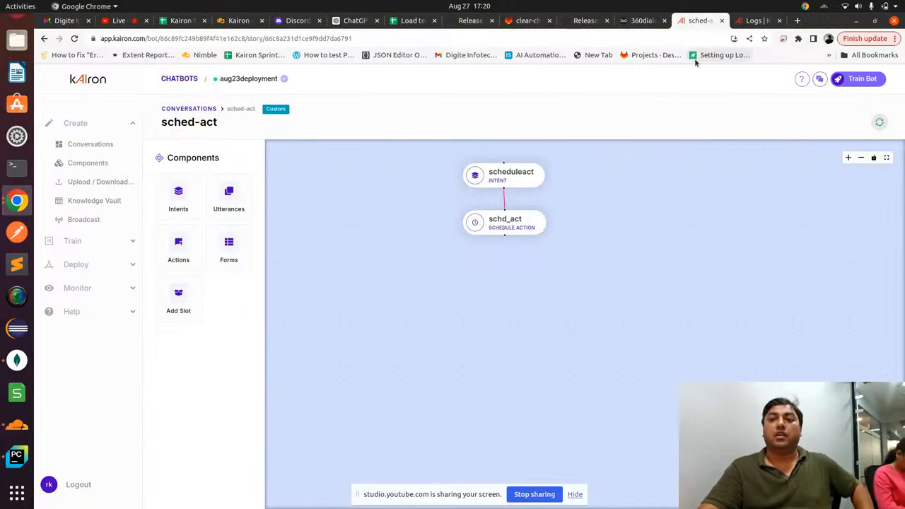
# - Check the callback logs and reopen the callback management page from the sched-act story's schd_act action
pyautogui.click(753, 20)
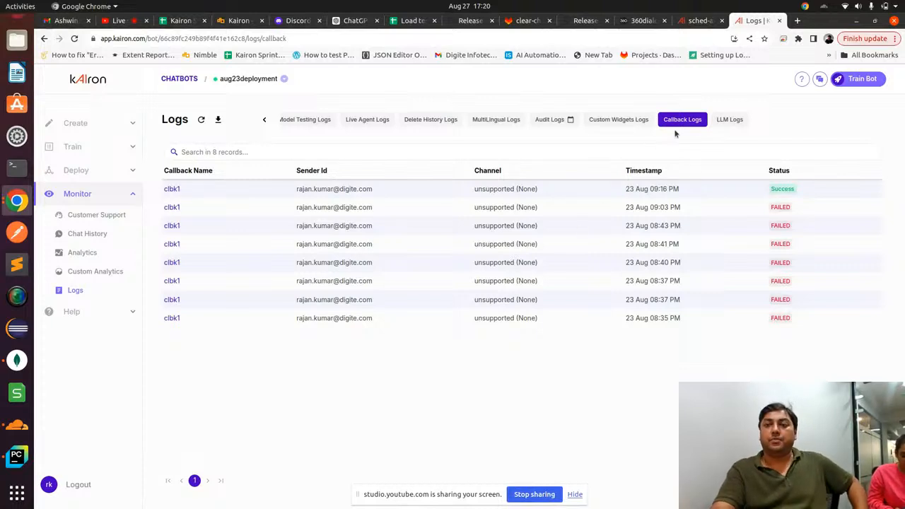
pyautogui.click(699, 22)
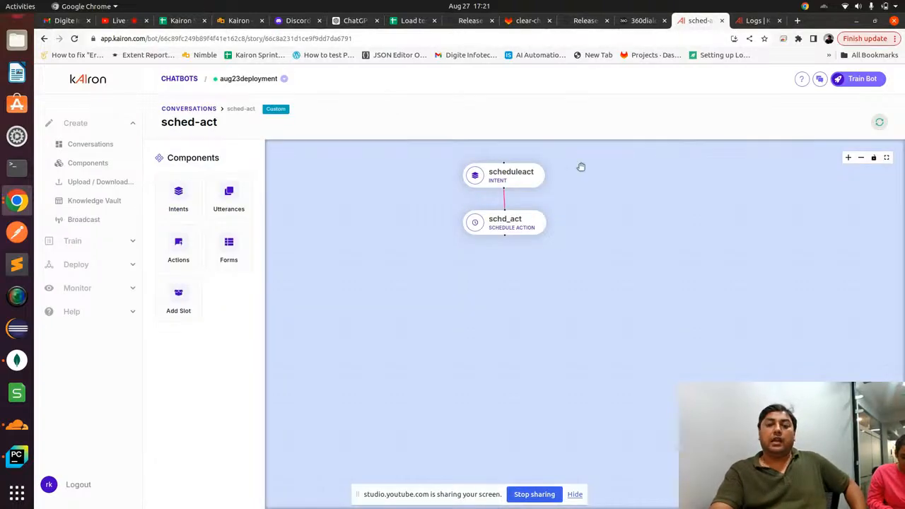
pyautogui.moveTo(509, 224)
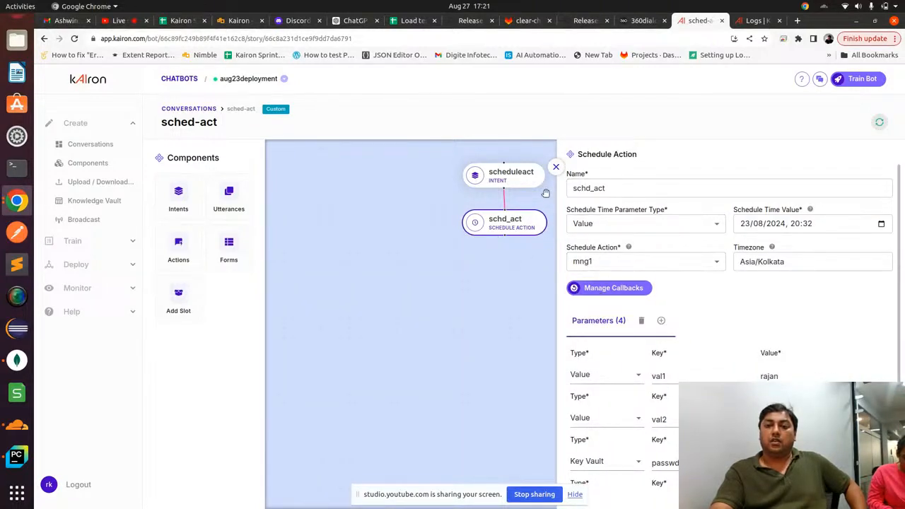
pyautogui.click(598, 287)
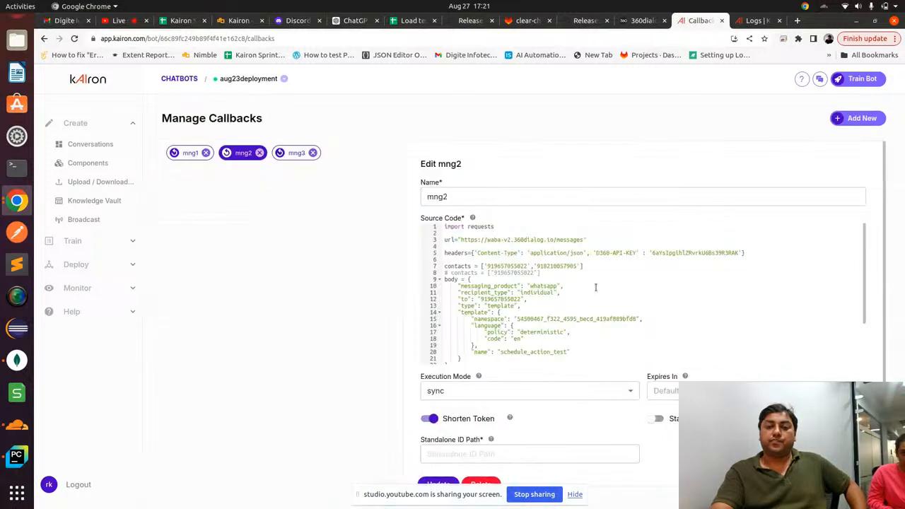
# - Open callback mng3 and read through its job-scheduling source code, trigger time calculation and execution settings
pyautogui.click(293, 153)
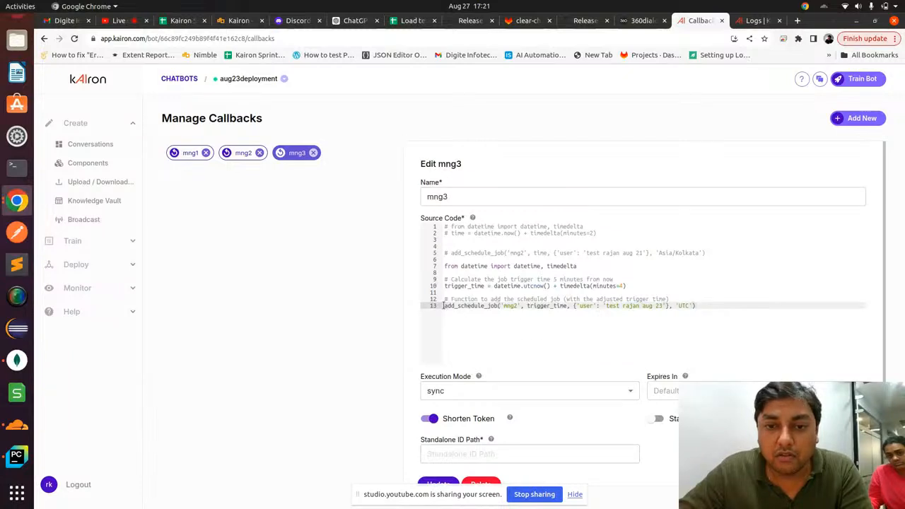
pyautogui.click(625, 285)
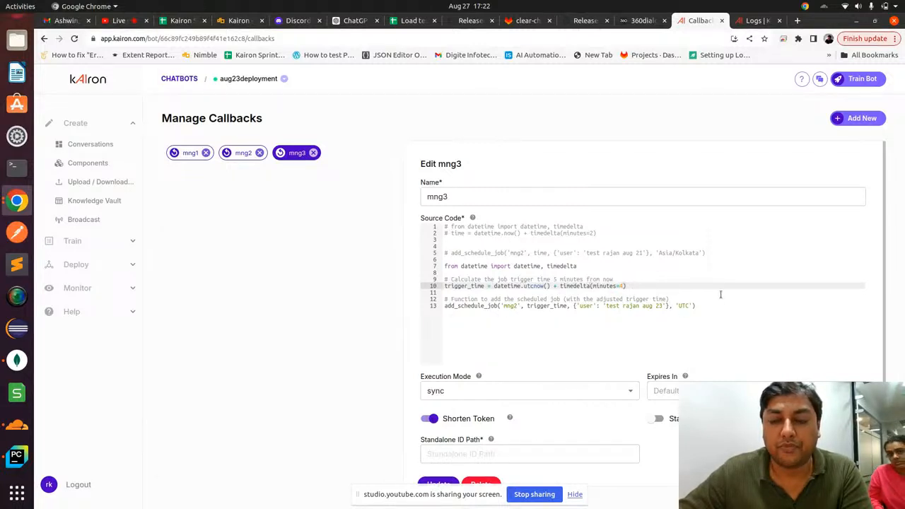
pyautogui.scroll(-2, 720, 304)
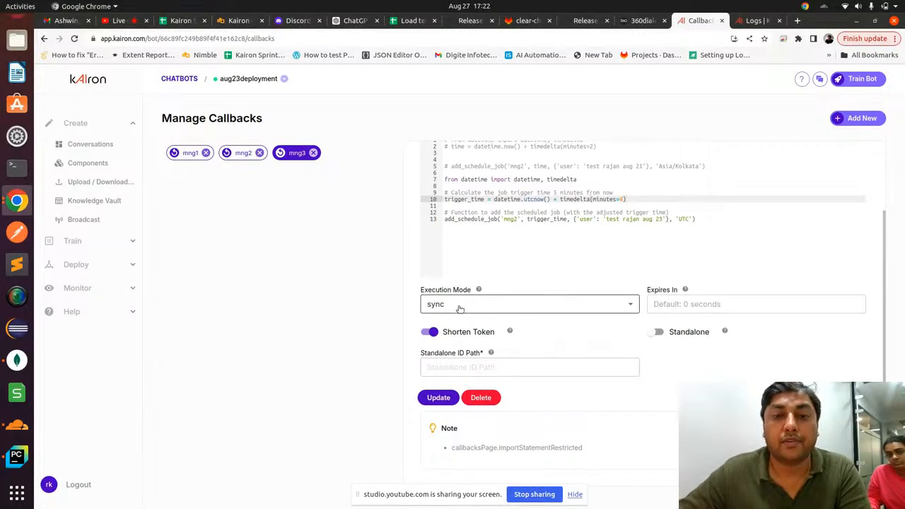
pyautogui.scroll(2, 565, 258)
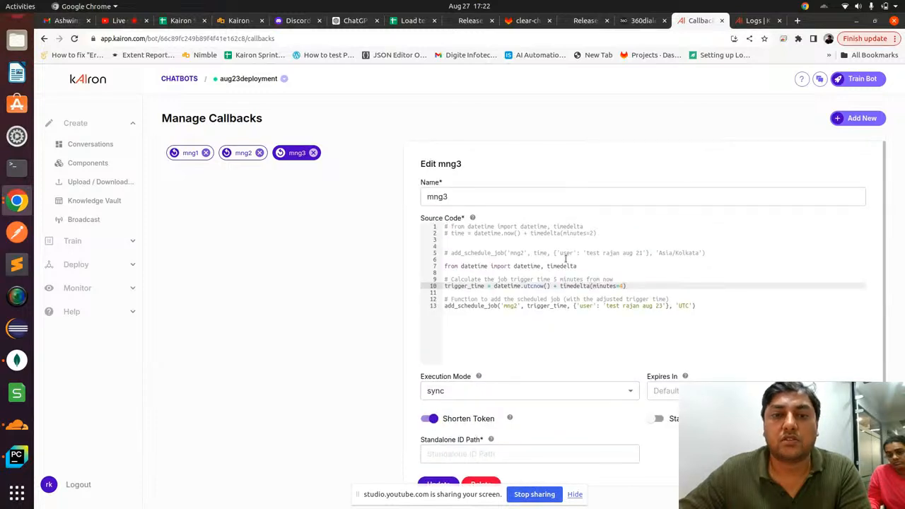
pyautogui.scroll(-1, 565, 258)
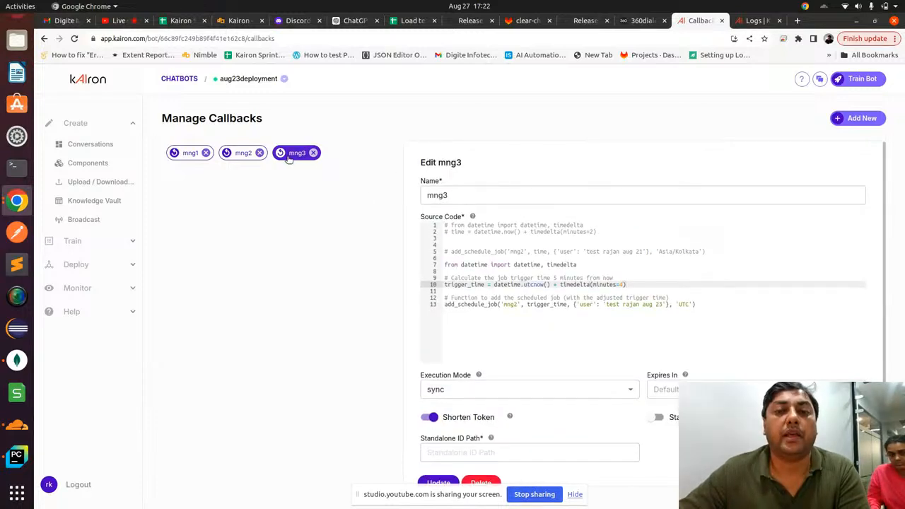
# - Examine the mng2 callback reference and the minutes offset in mng3's add_schedule_job code, along with the settings below it
pyautogui.doubleClick(510, 304)
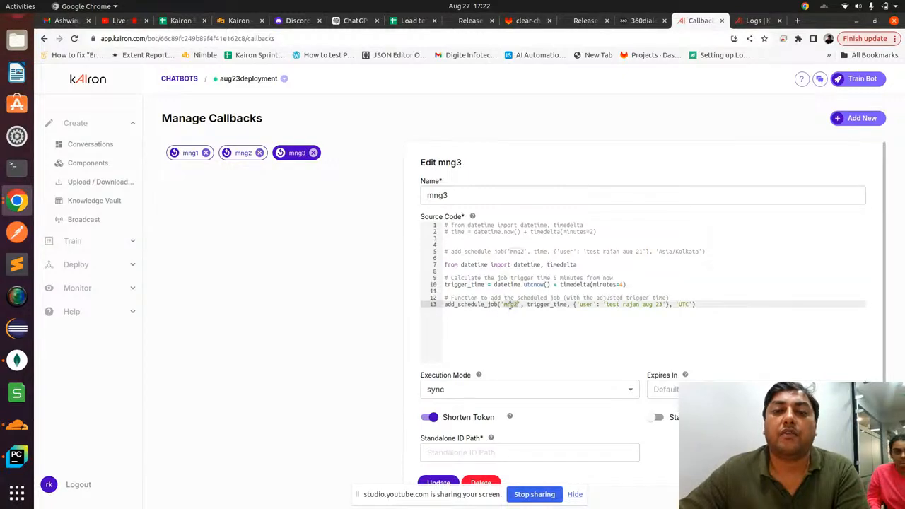
pyautogui.click(620, 285)
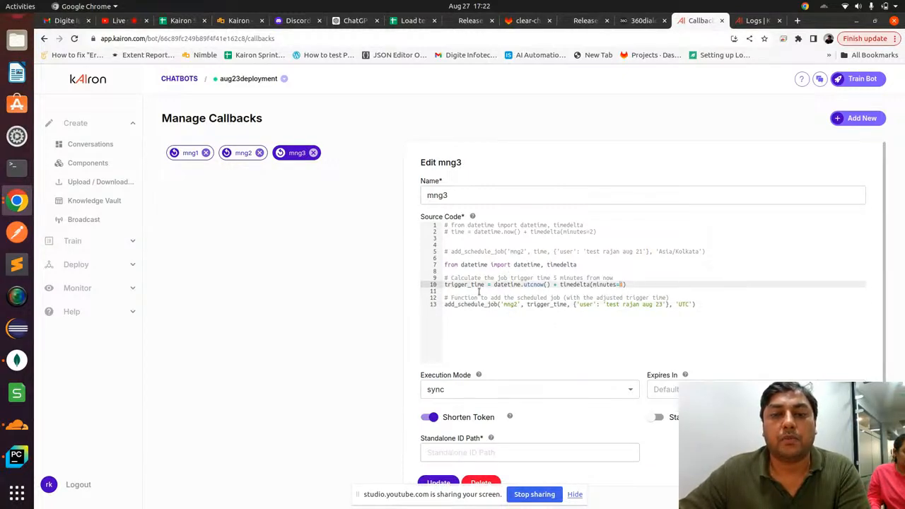
pyautogui.doubleClick(509, 304)
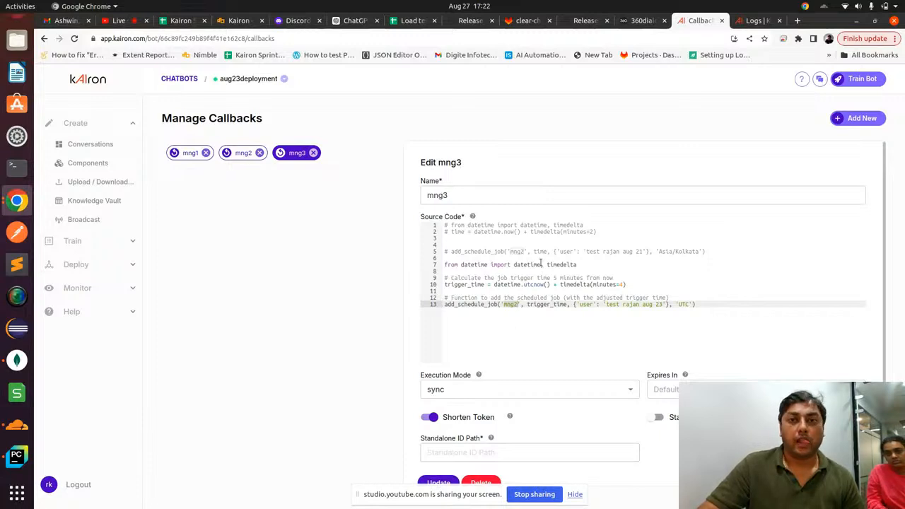
pyautogui.scroll(-3, 541, 268)
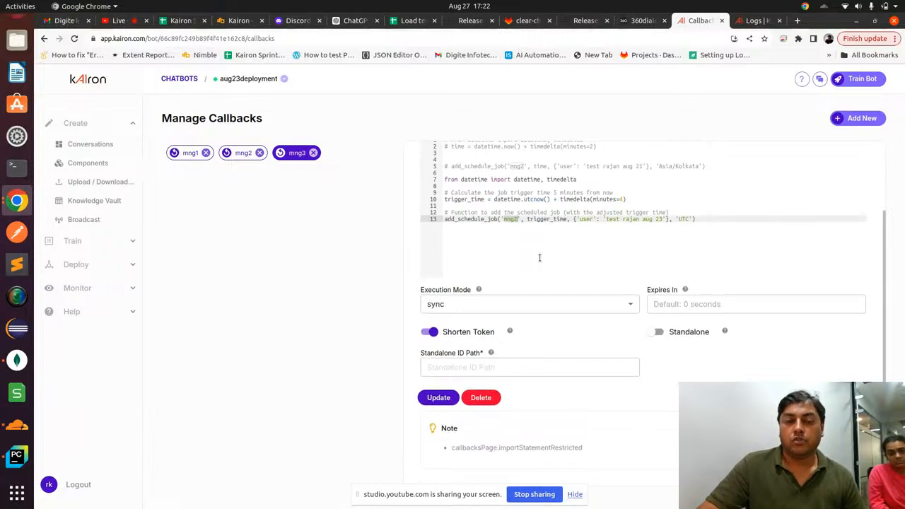
pyautogui.scroll(3, 539, 258)
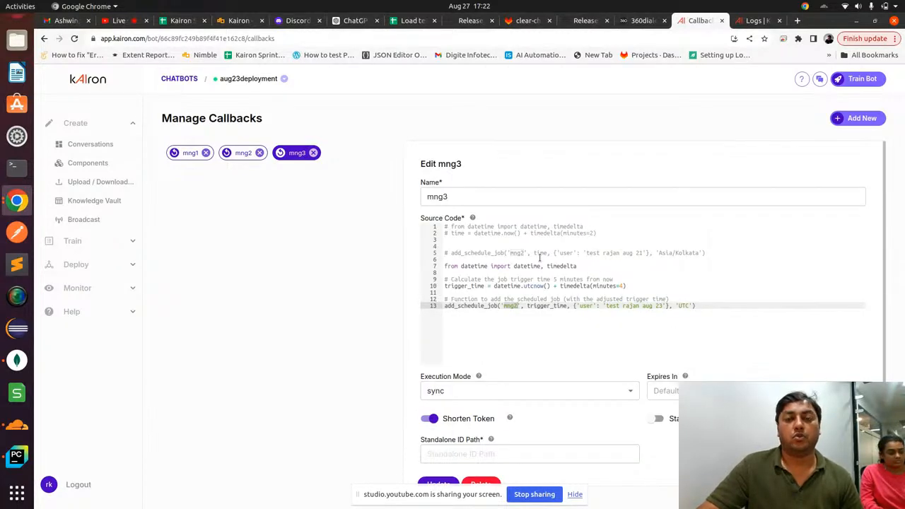
pyautogui.scroll(-1, 539, 258)
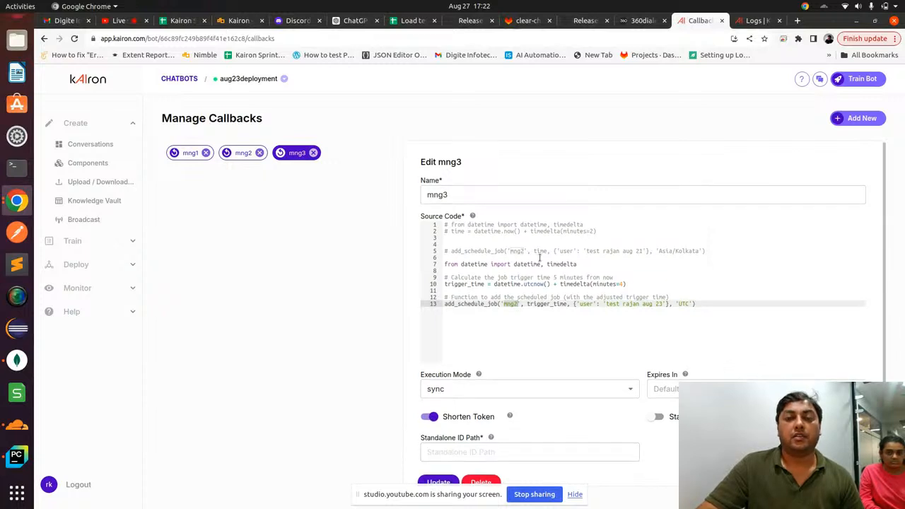
pyautogui.scroll(-2, 539, 258)
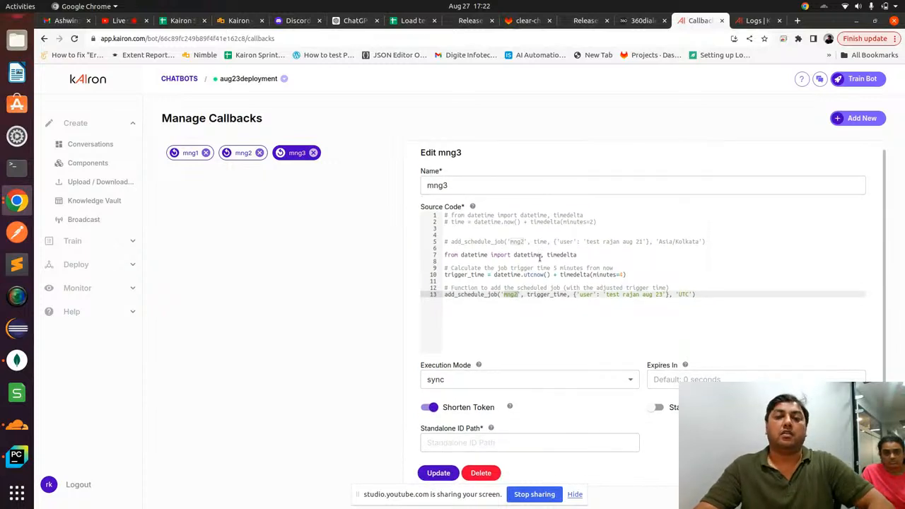